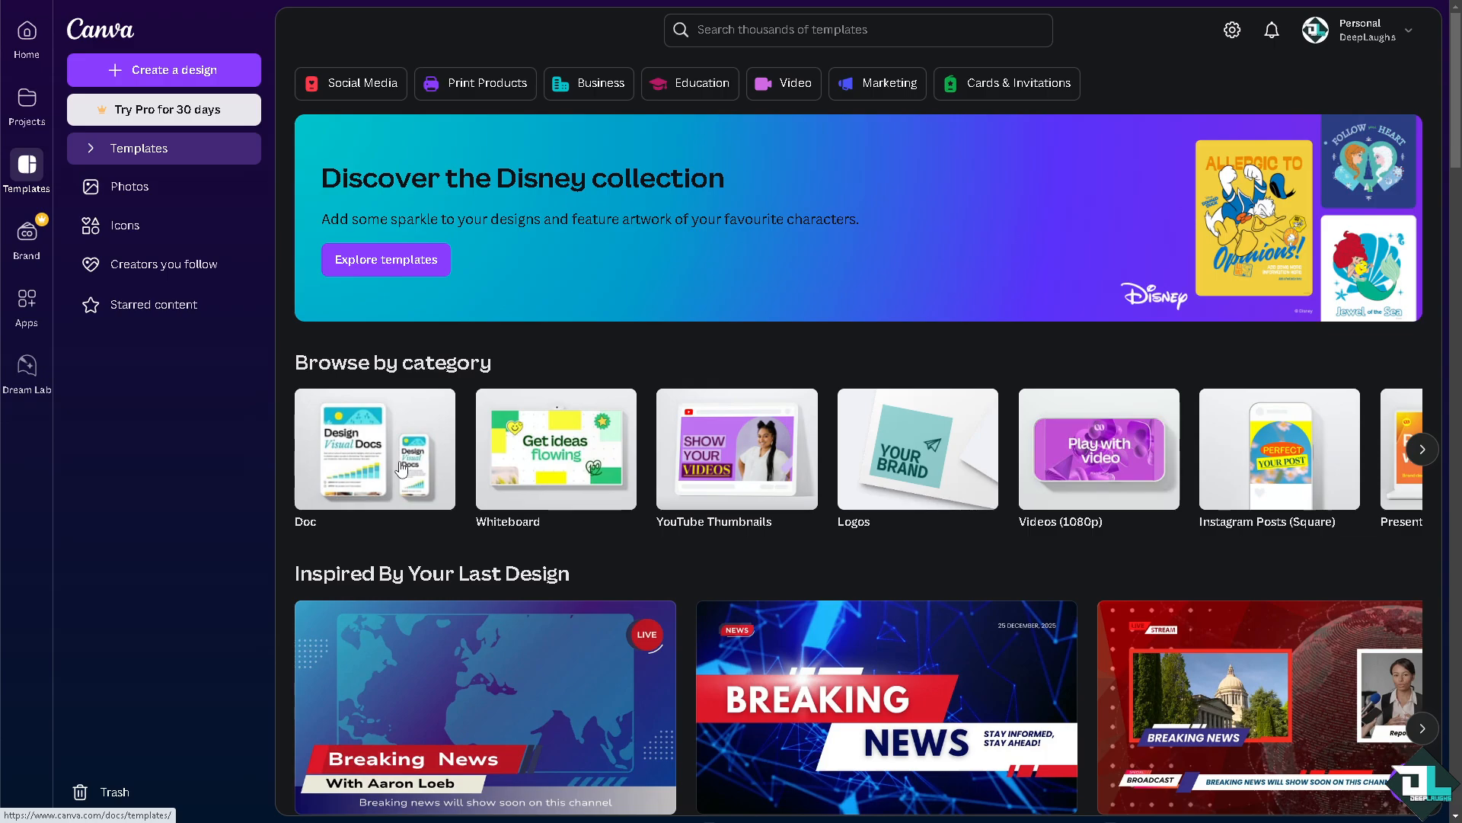
Add the uploaded "How to Outline Image" thumbnail to the blank page, shrink it and place it in the upper-left area
{"action": "left_click", "coordinate": [91, 151]}
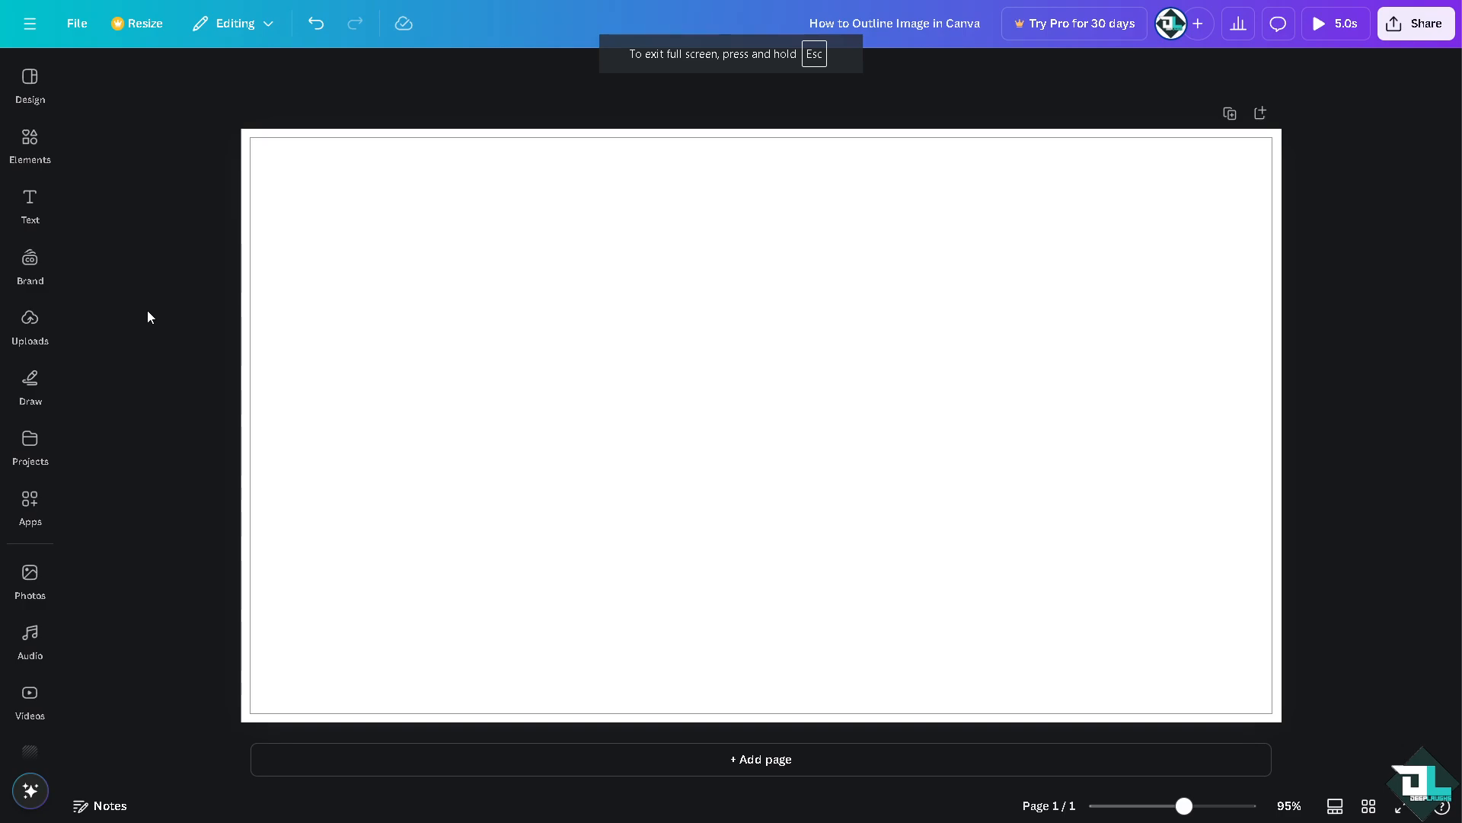
{"action": "left_click", "coordinate": [30, 322]}
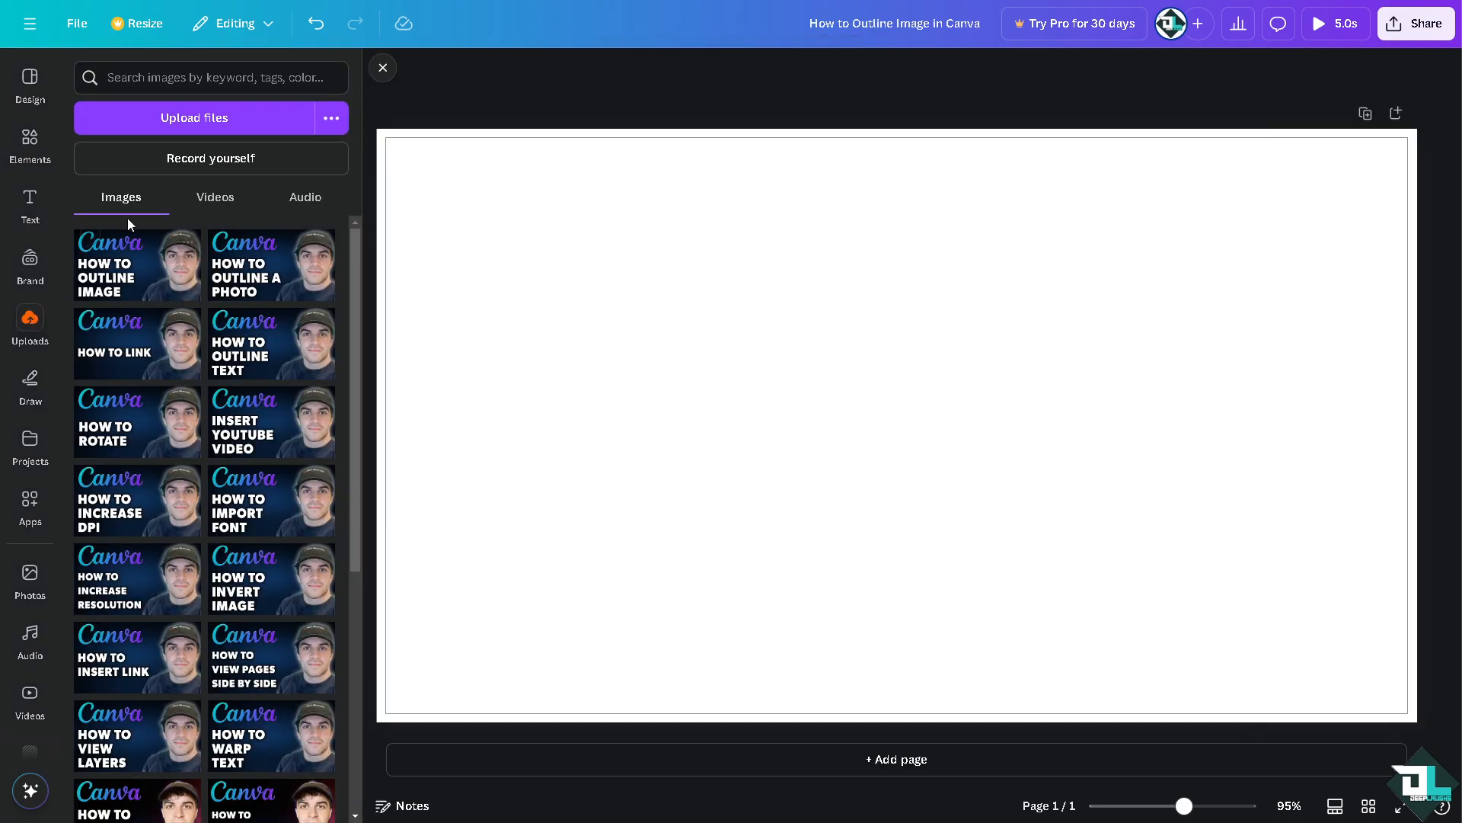
{"action": "left_click", "coordinate": [123, 263]}
{"action": "left_click", "coordinate": [382, 67]}
{"action": "left_click_drag", "start_coordinate": [577, 285], "coordinate": [577, 237]}
{"action": "left_click_drag", "start_coordinate": [1135, 587], "coordinate": [851, 427]}
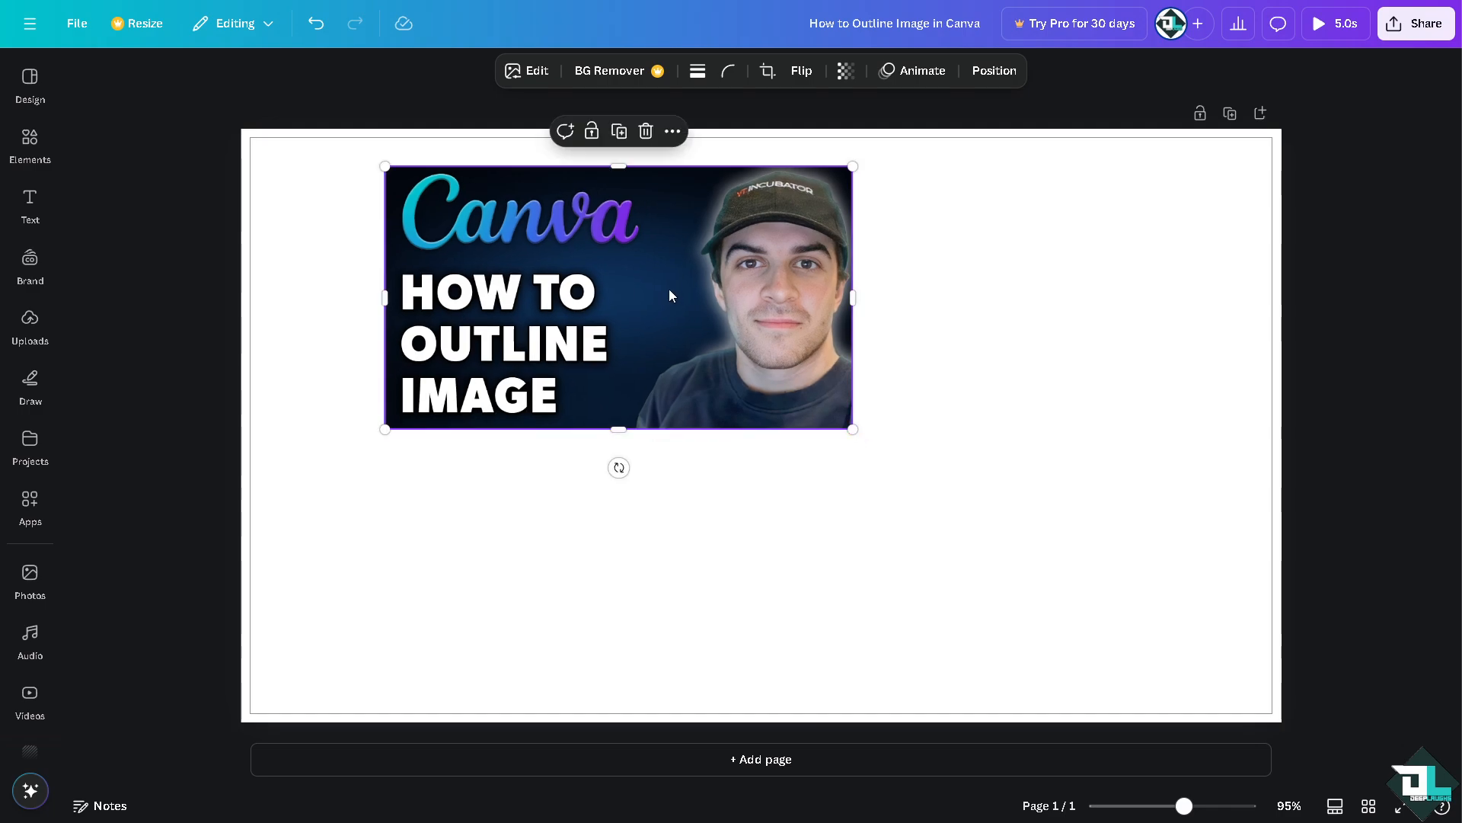
{"action": "left_click_drag", "start_coordinate": [673, 290], "coordinate": [674, 320]}
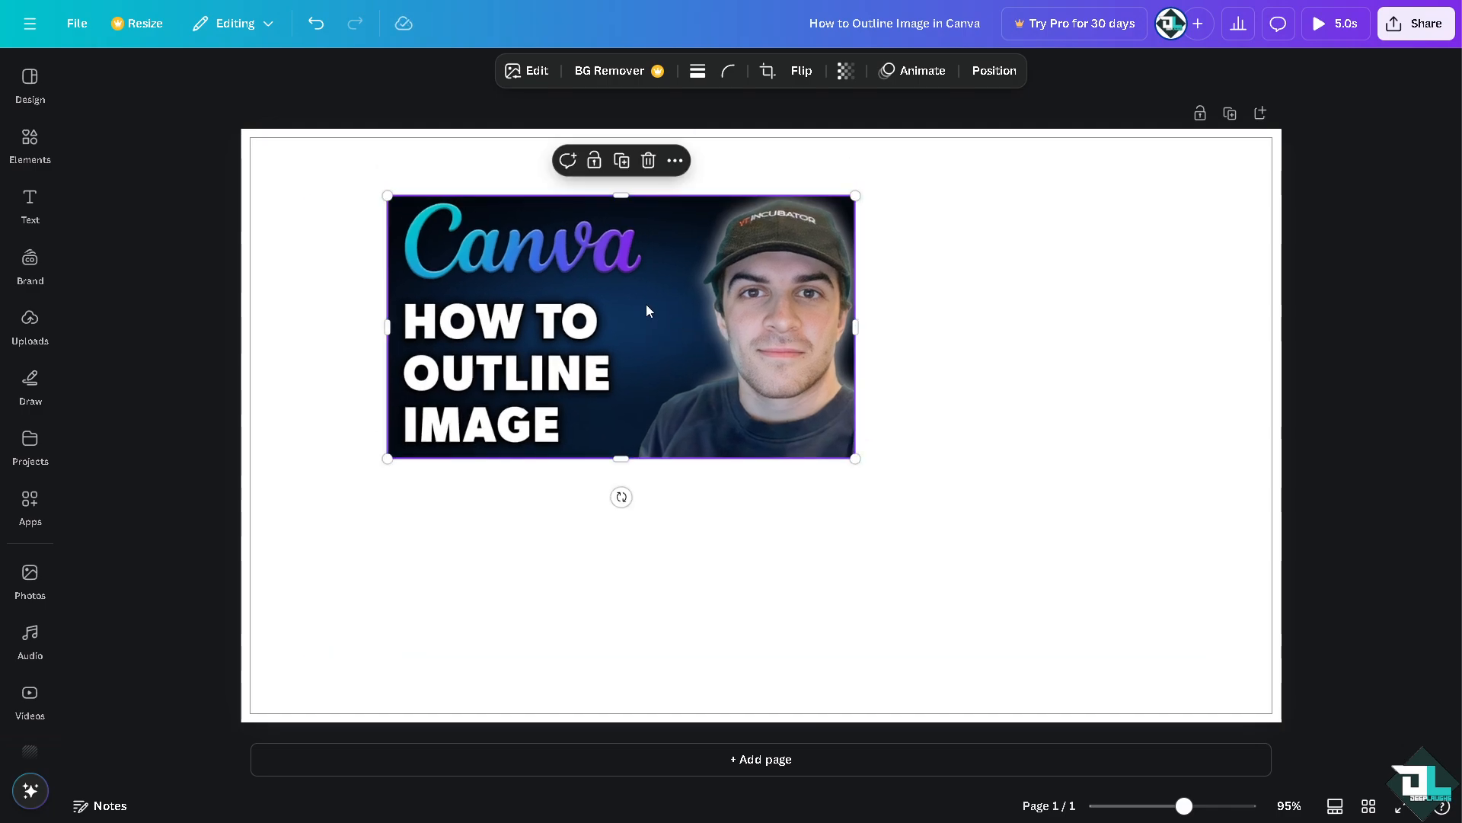
Duplicate the thumbnail, placing the copy below and to the right, and shift the original slightly up and left
{"action": "left_click_drag", "start_coordinate": [638, 314], "coordinate": [831, 415]}
{"action": "left_click_drag", "start_coordinate": [684, 270], "coordinate": [658, 262]}
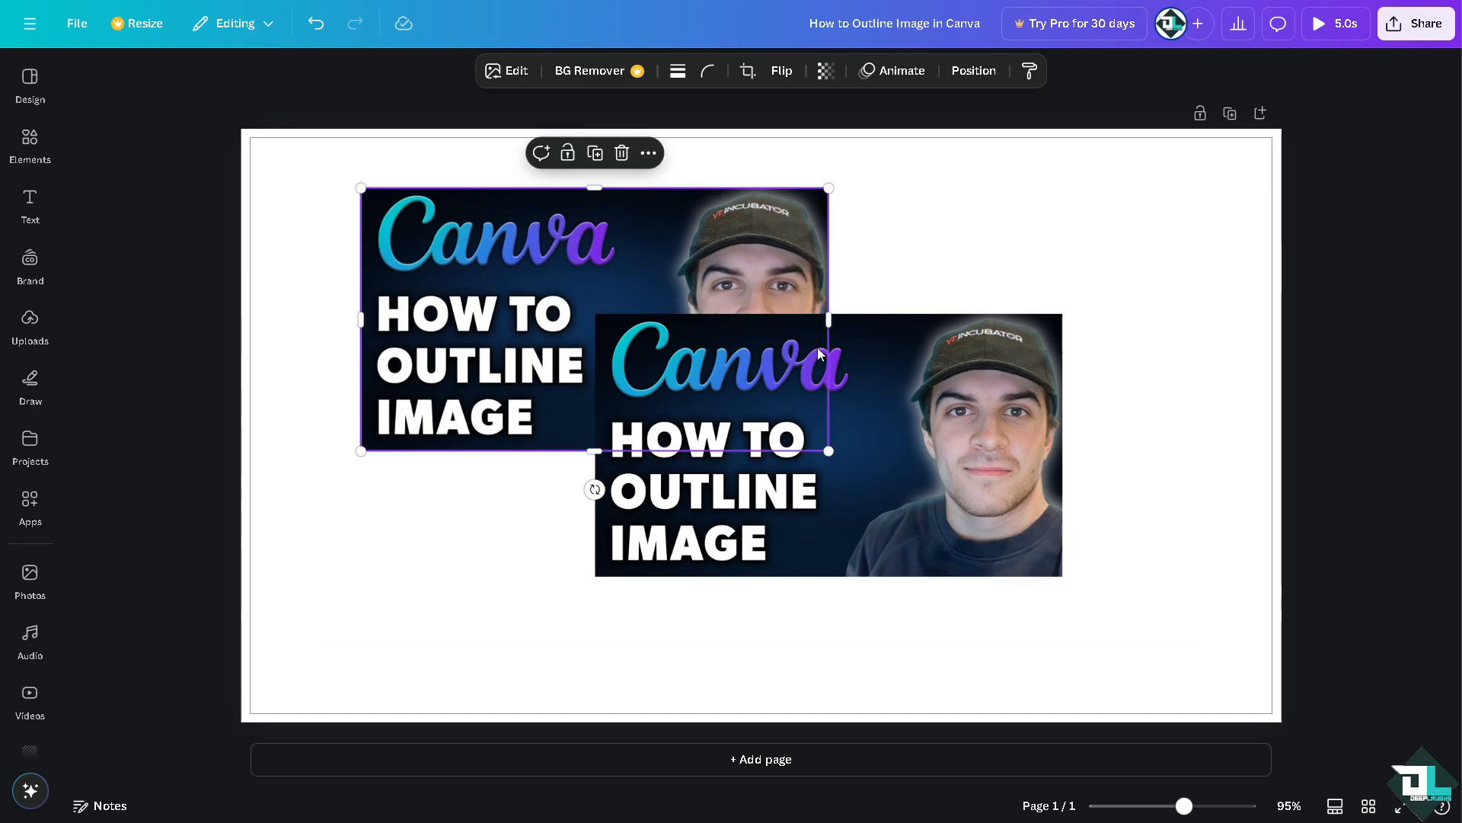
Apply the Lavender Duotone effect to the duplicate thumbnail
{"action": "left_click", "coordinate": [888, 372]}
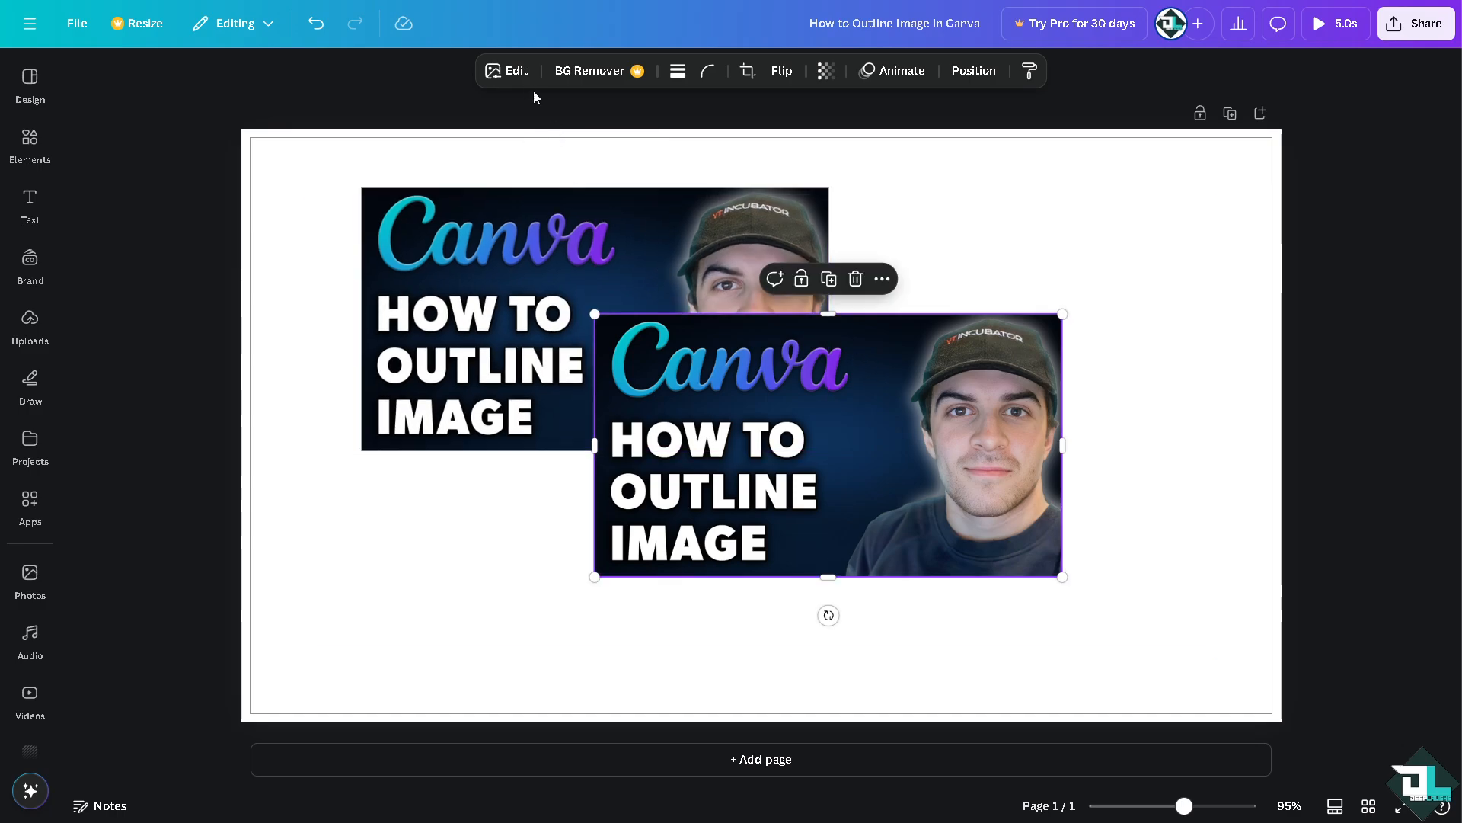
{"action": "left_click", "coordinate": [515, 76]}
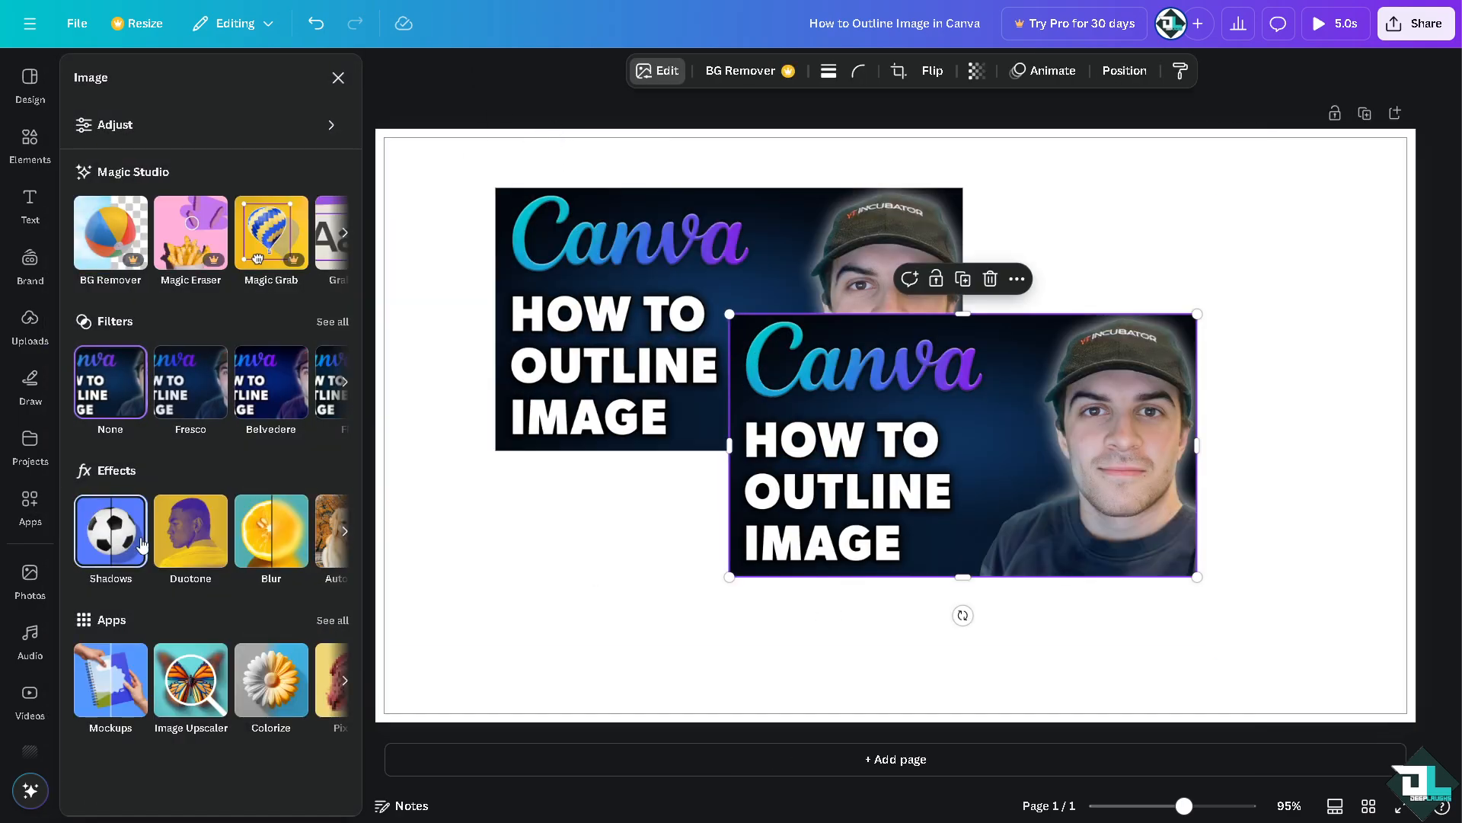
{"action": "left_click", "coordinate": [191, 531]}
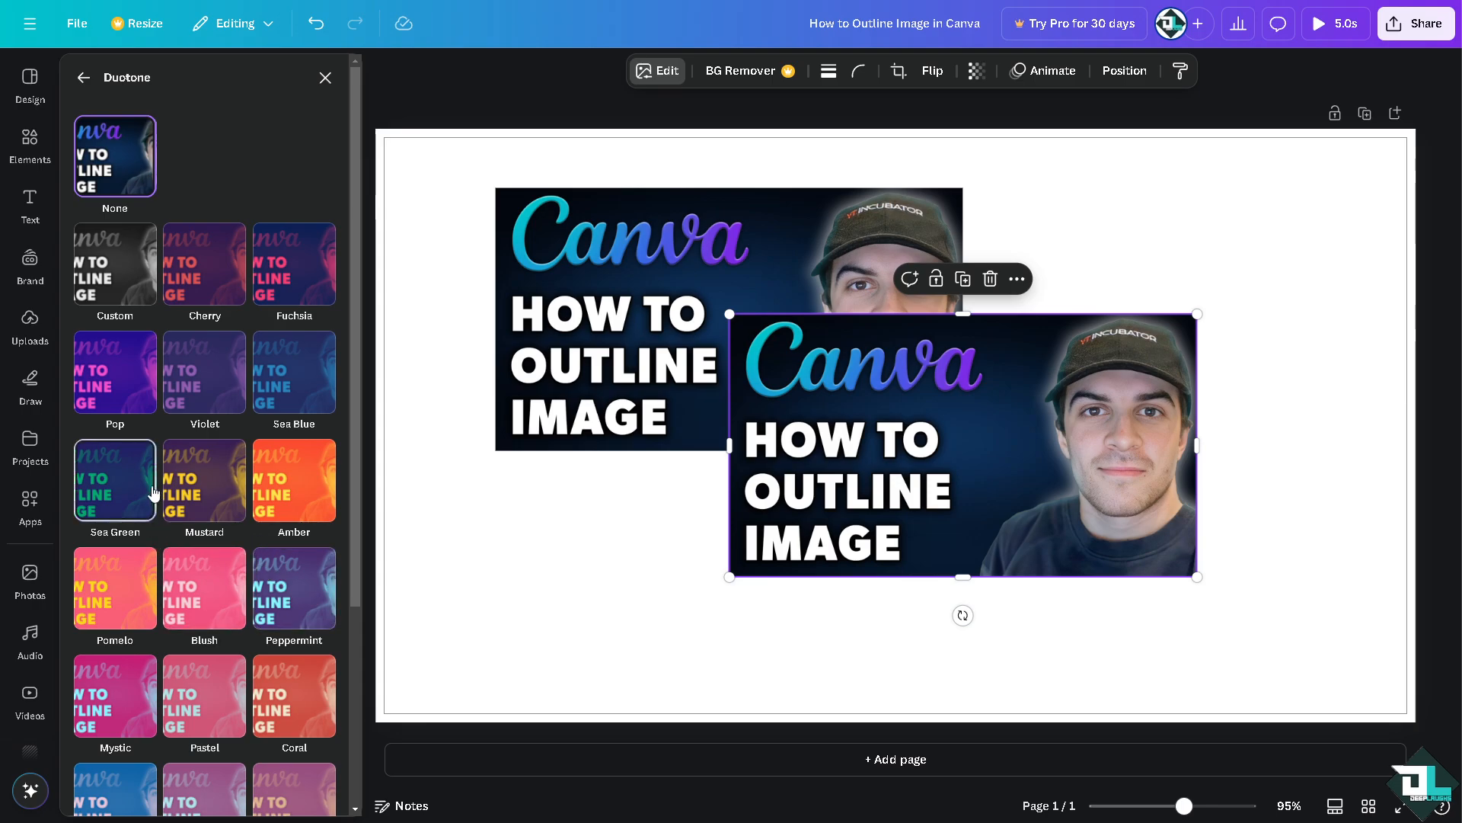
{"action": "scroll", "coordinate": [156, 518], "scroll_direction": "down", "scroll_amount": 1}
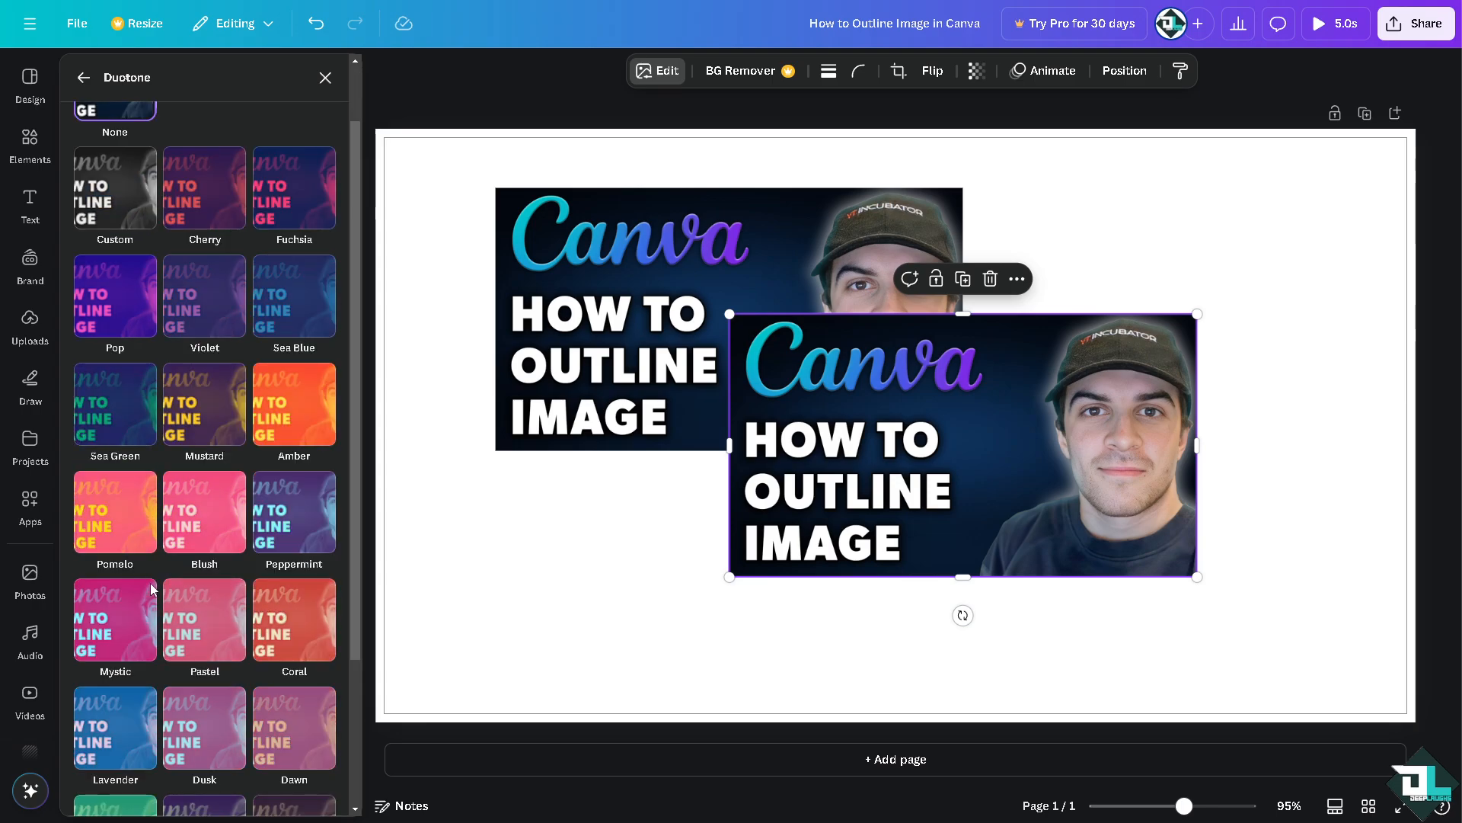
{"action": "scroll", "coordinate": [154, 590], "scroll_direction": "down", "scroll_amount": 1}
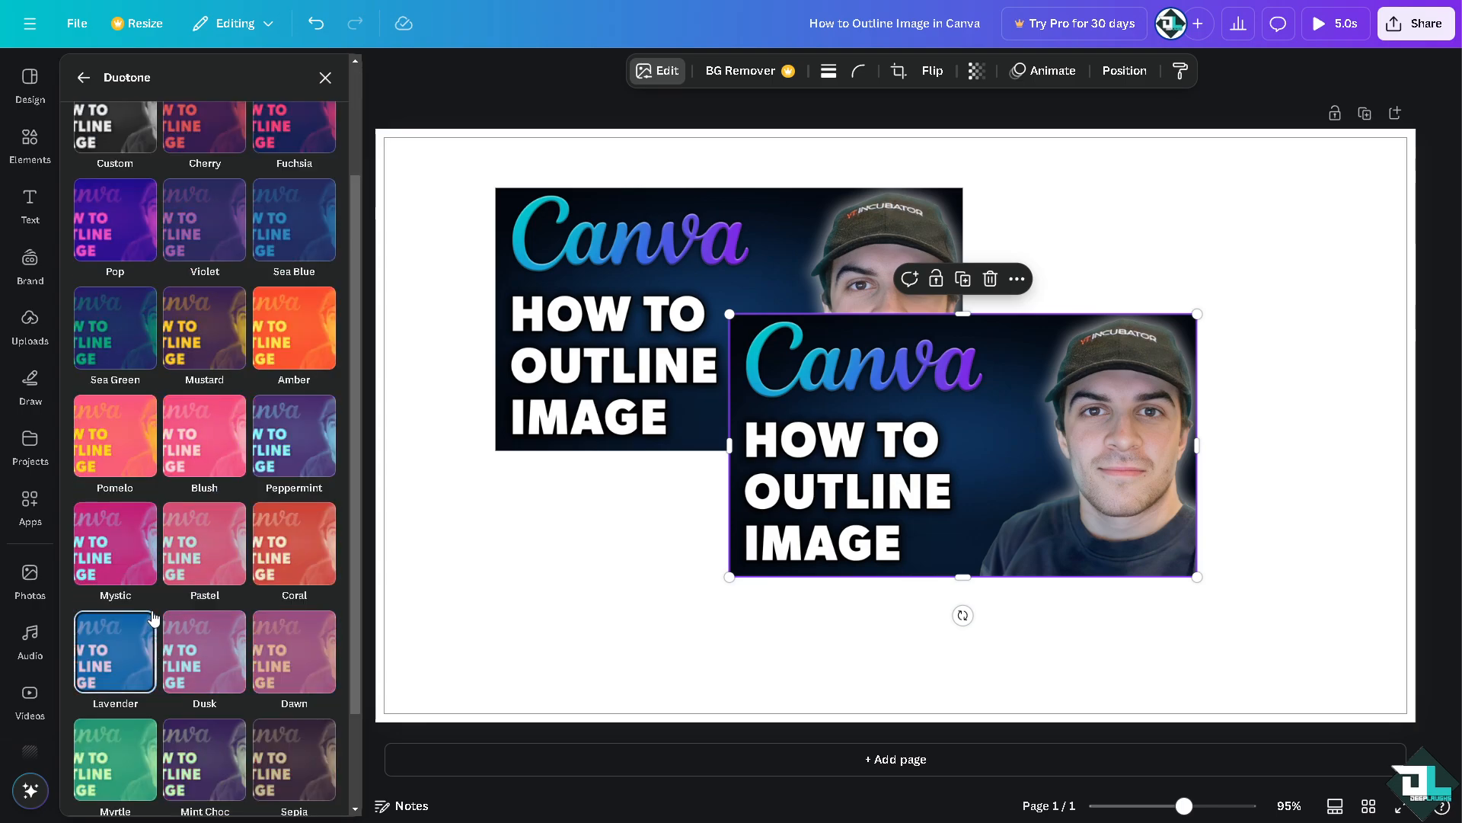
{"action": "left_click", "coordinate": [118, 650]}
Move the Lavender copy over the original thumbnail and send it backward by one layer
{"action": "left_click_drag", "start_coordinate": [941, 405], "coordinate": [778, 293]}
{"action": "right_click", "coordinate": [779, 292]}
{"action": "mouse_move", "coordinate": [923, 465]}
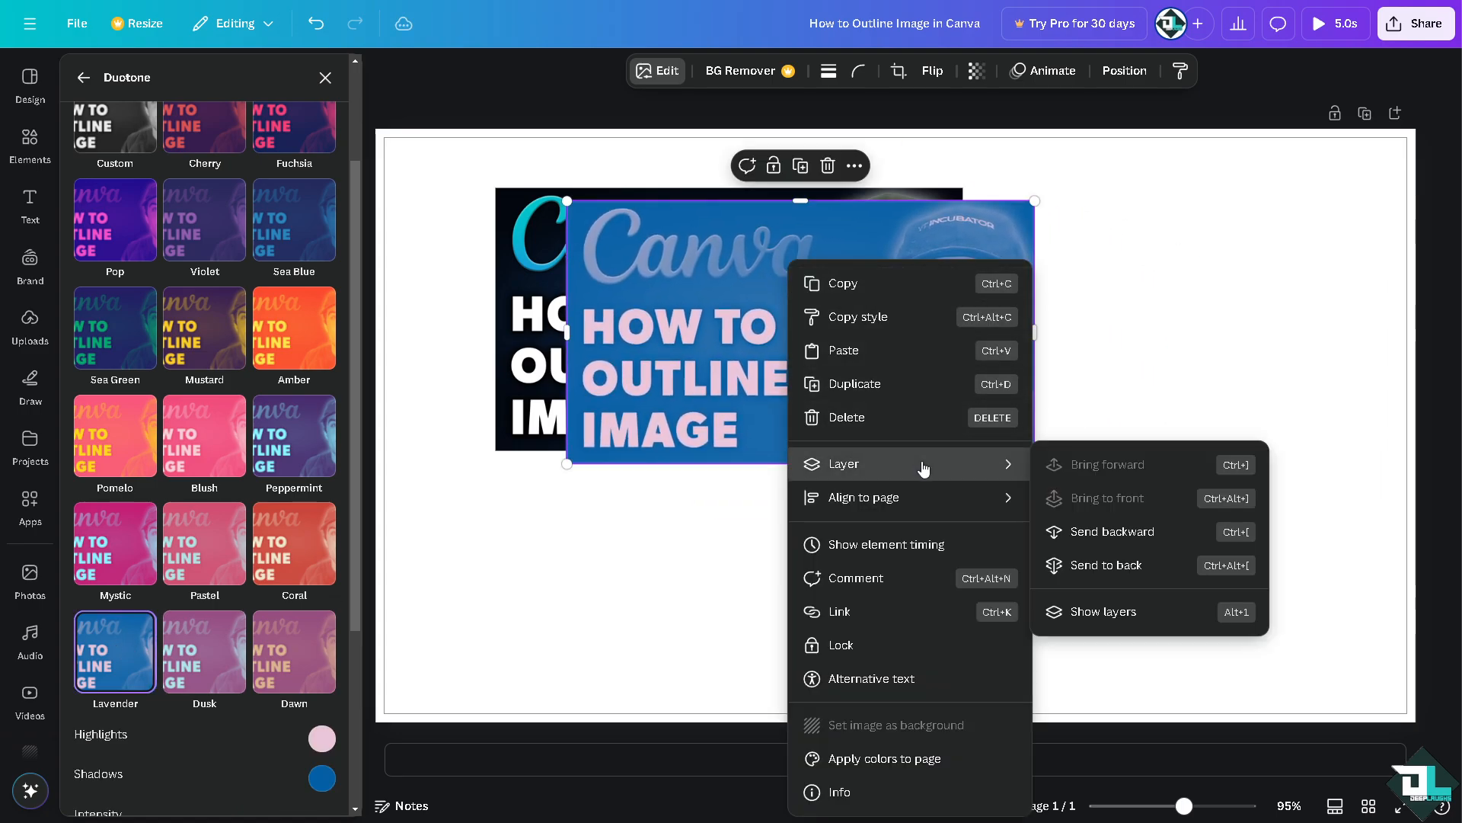
{"action": "left_click", "coordinate": [1099, 531]}
Enlarge the Lavender copy slightly beyond the original's edges and nudge the original into position inside it to form a border
{"action": "left_click_drag", "start_coordinate": [999, 305], "coordinate": [972, 329]}
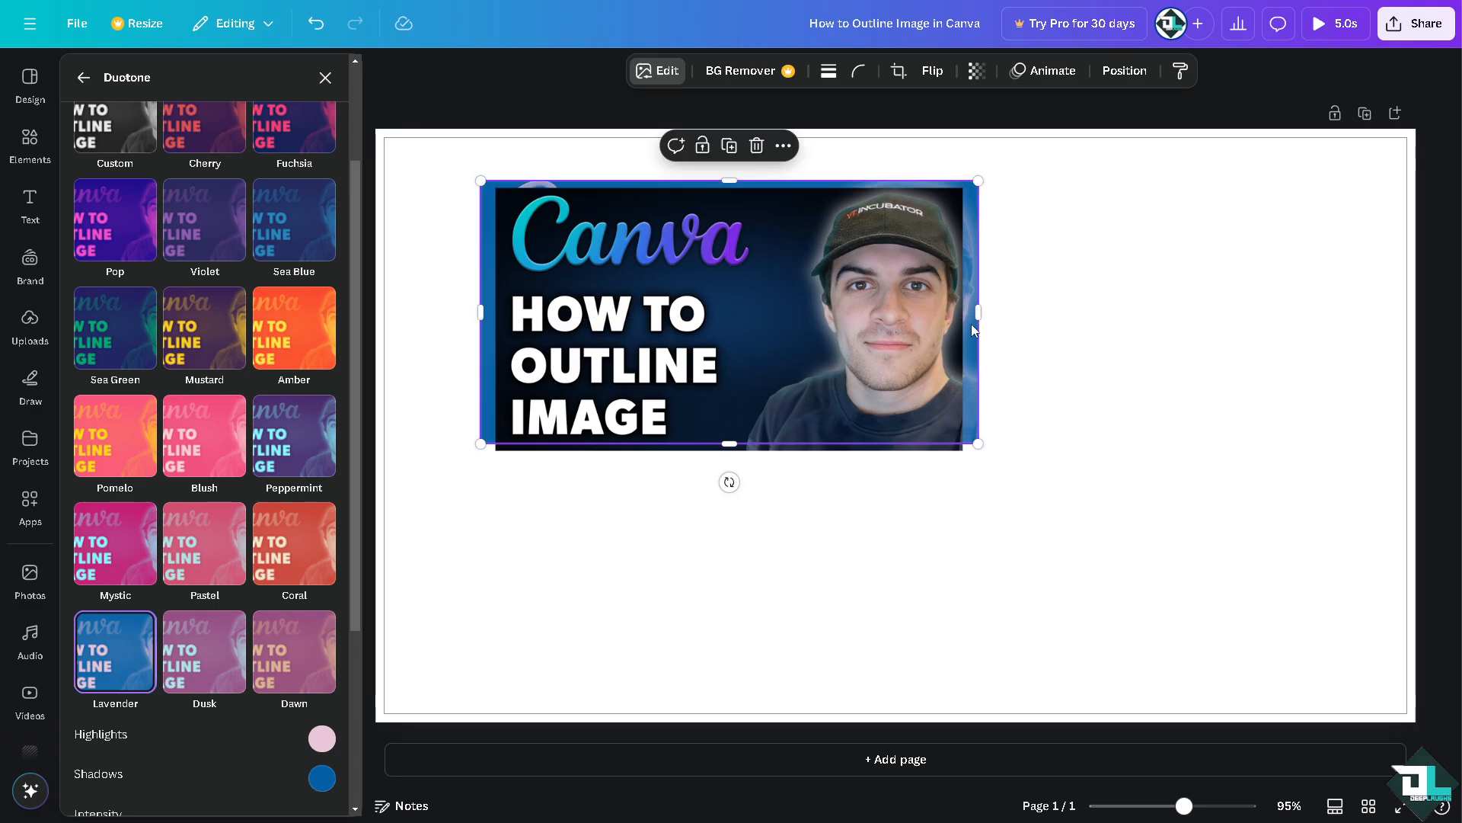
{"action": "left_click_drag", "start_coordinate": [728, 443], "coordinate": [728, 467]}
{"action": "left_click_drag", "start_coordinate": [784, 359], "coordinate": [781, 360]}
{"action": "key", "text": "Right"}
{"action": "key", "text": "Right"}
{"action": "key", "text": "Right"}
{"action": "key", "text": "Right"}
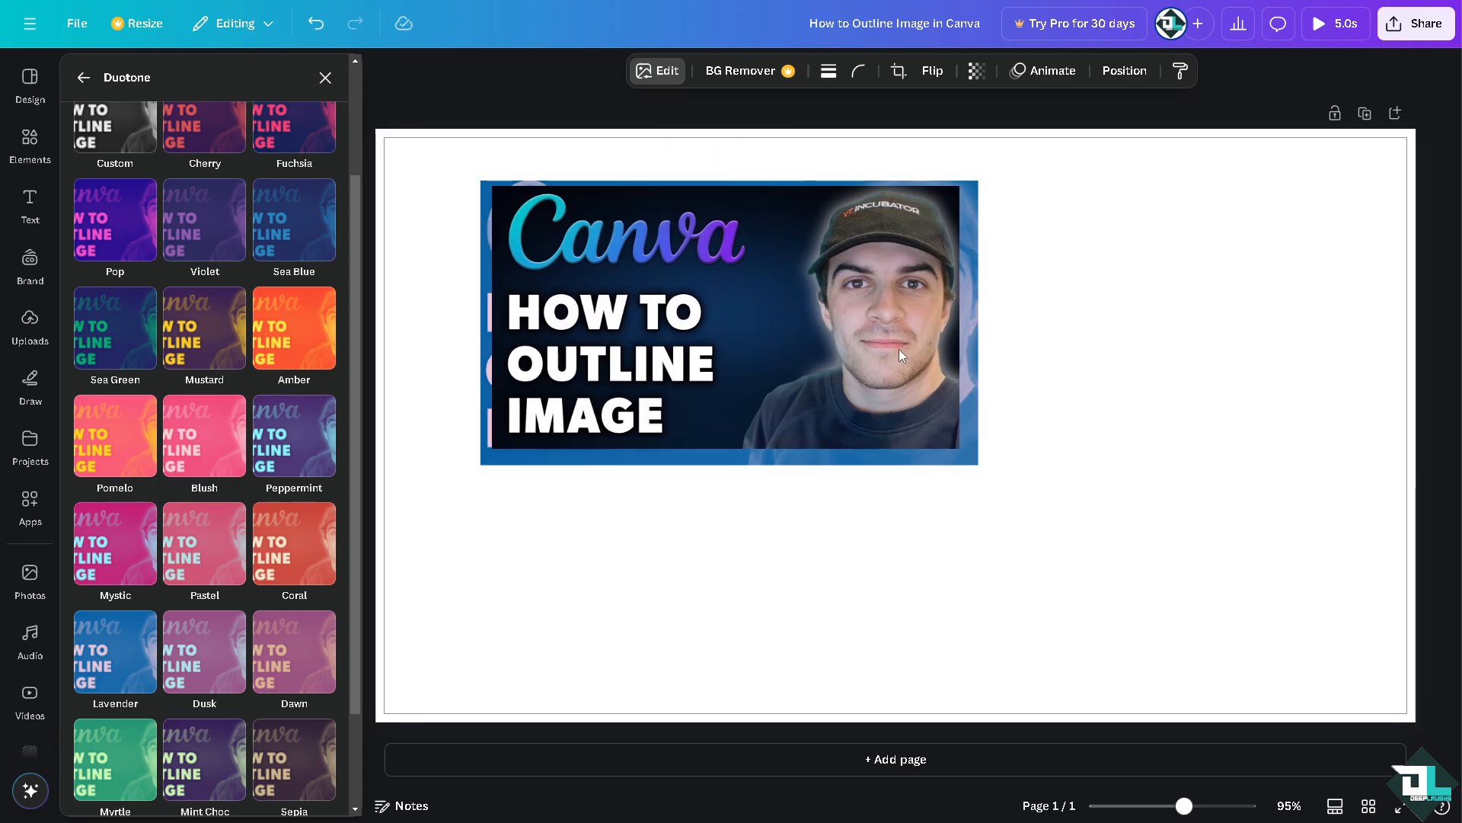
Shrink the front thumbnail slightly from its lower-right corner and set its transparency to 80
{"action": "left_click_drag", "start_coordinate": [955, 439], "coordinate": [931, 431]}
{"action": "left_click", "coordinate": [976, 71]}
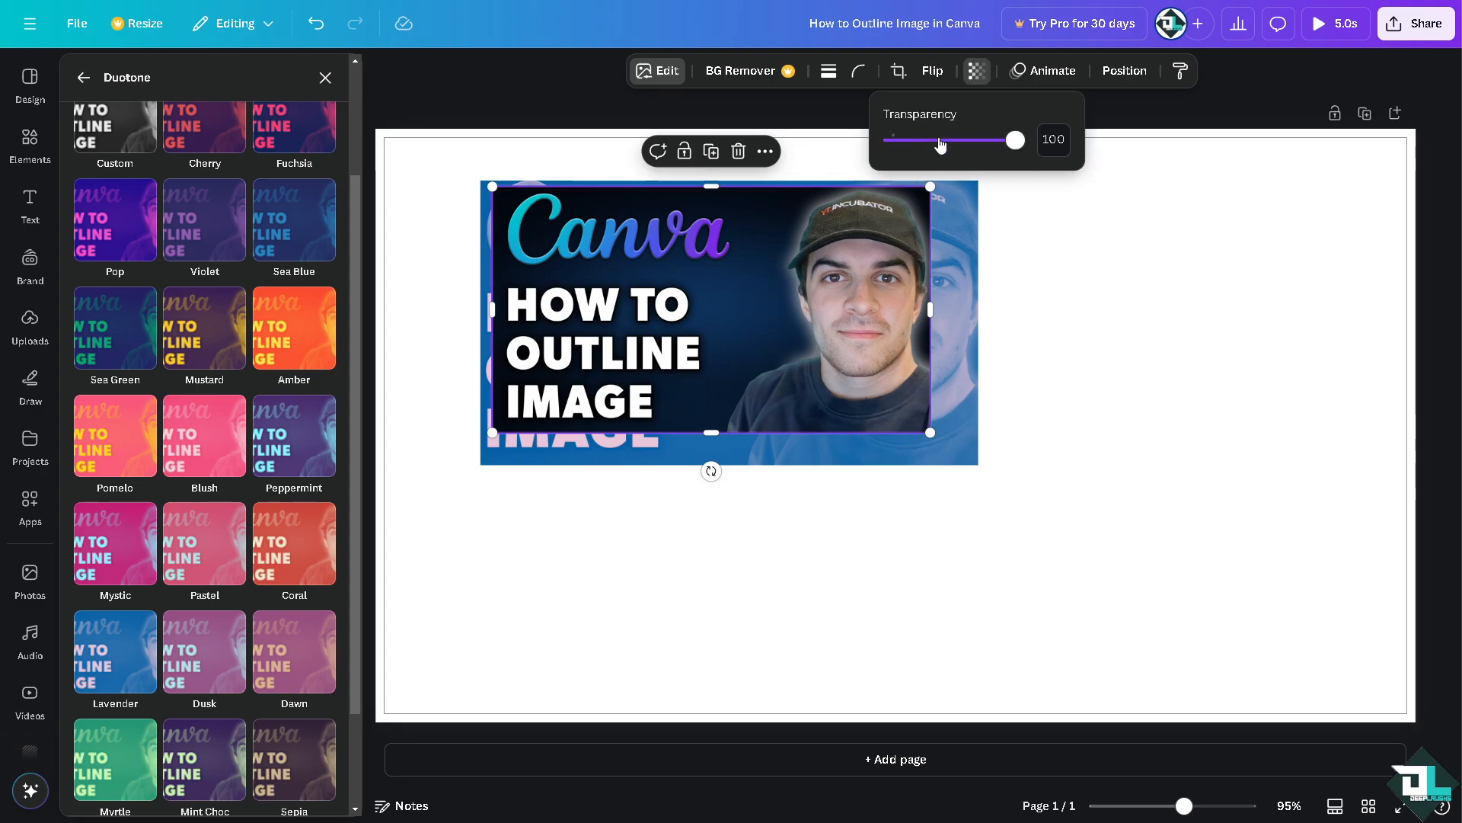
{"action": "left_click", "coordinate": [945, 141]}
{"action": "left_click_drag", "start_coordinate": [949, 143], "coordinate": [994, 149]}
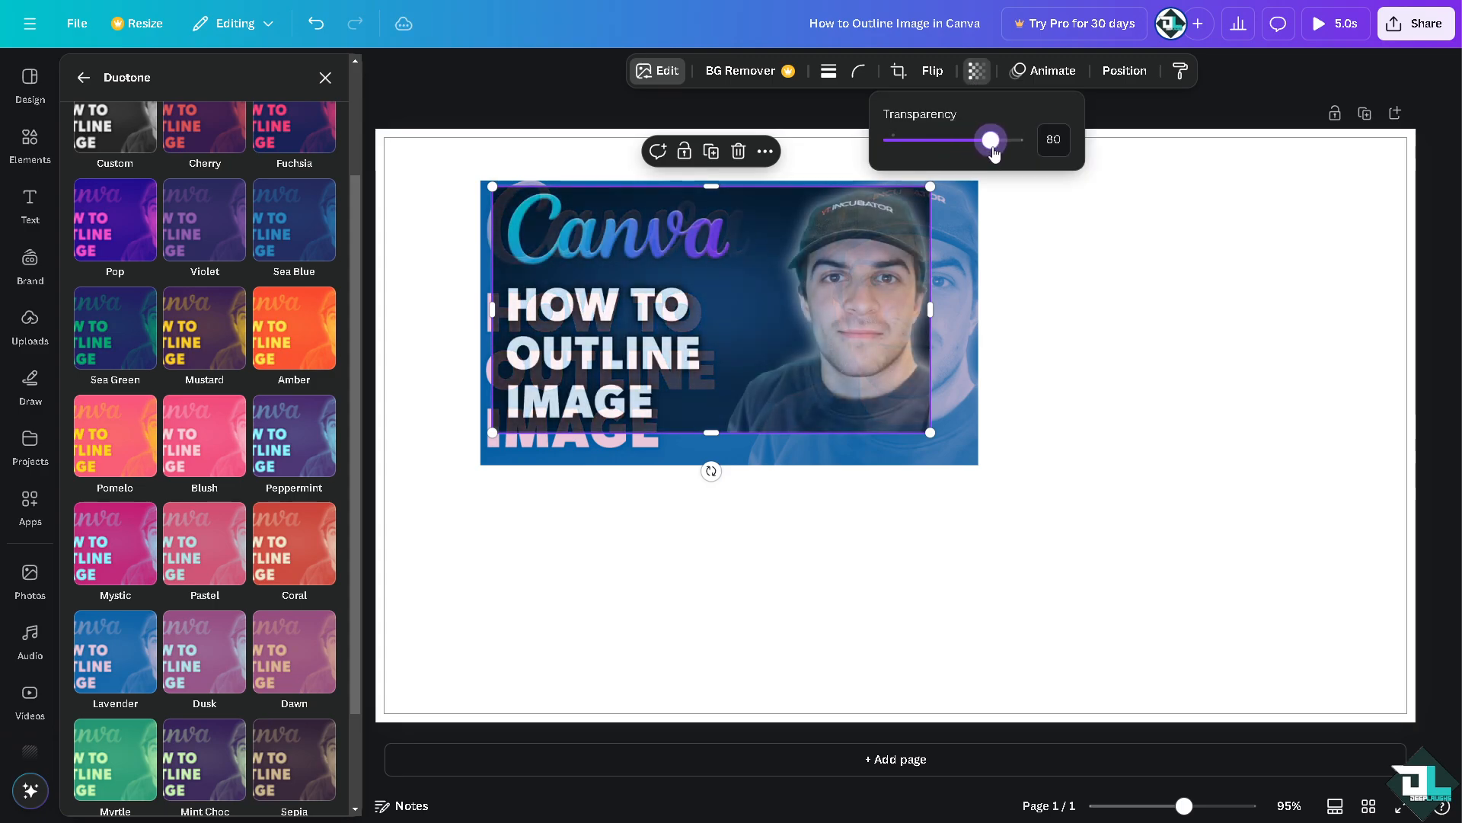
{"action": "left_click", "coordinate": [825, 284]}
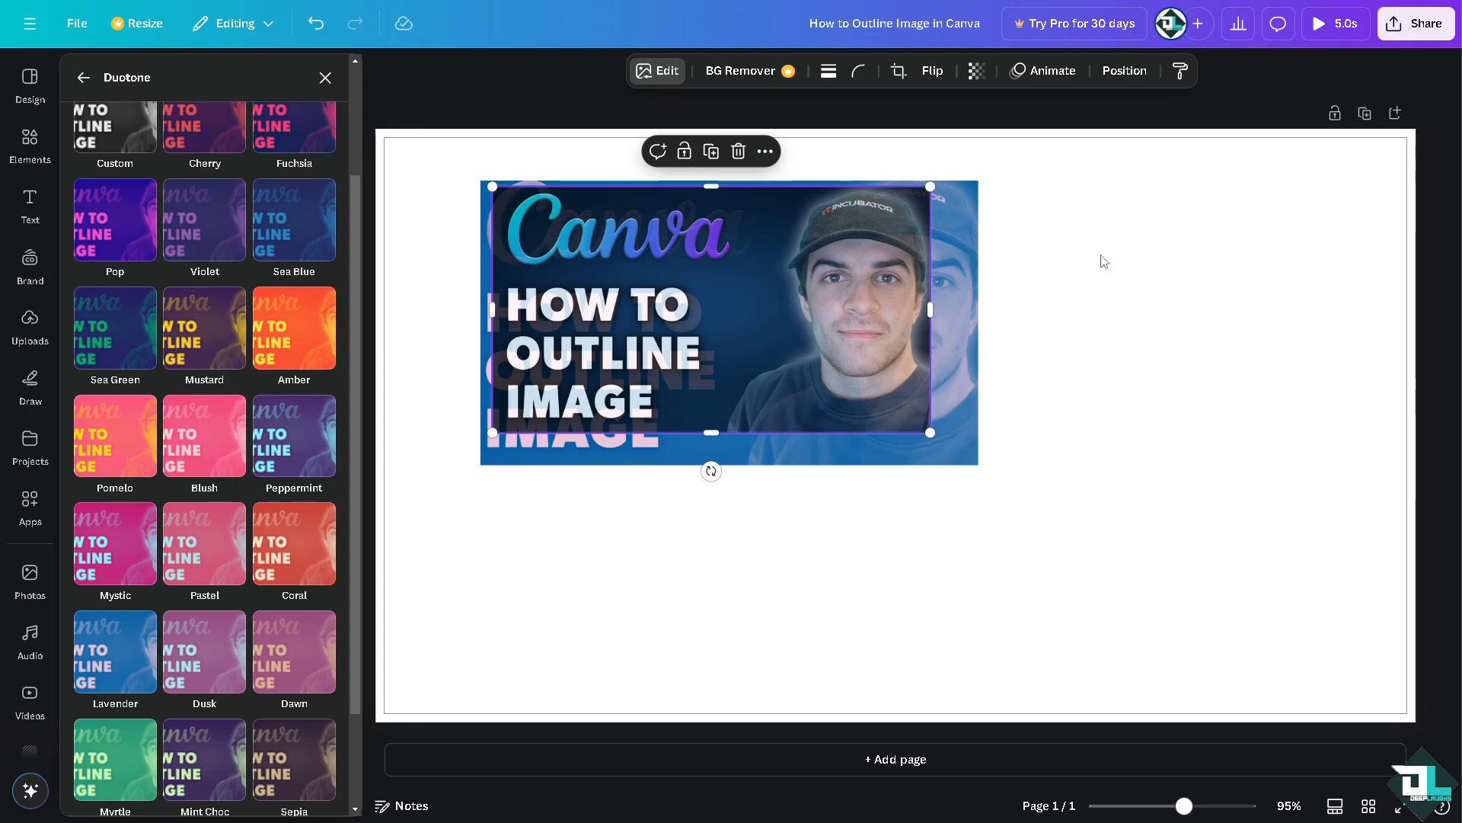
Select both overlapping images and move them together to the page's upper-left corner
{"action": "left_click", "coordinate": [1100, 261]}
{"action": "left_click", "coordinate": [817, 272]}
{"action": "left_click", "coordinate": [766, 267], "text": "shift"}
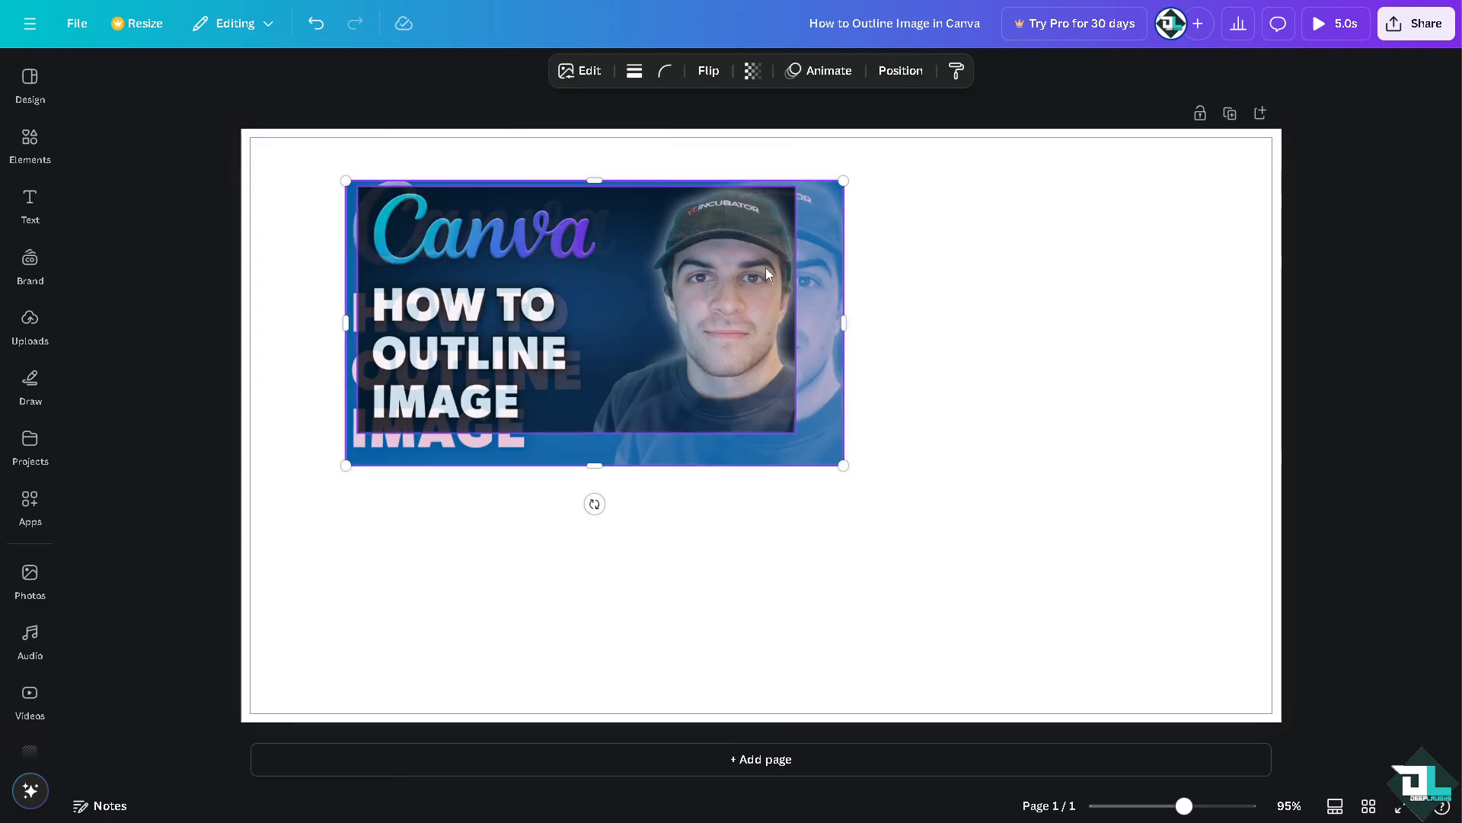
{"action": "right_click", "coordinate": [777, 251]}
{"action": "left_click", "coordinate": [552, 147]}
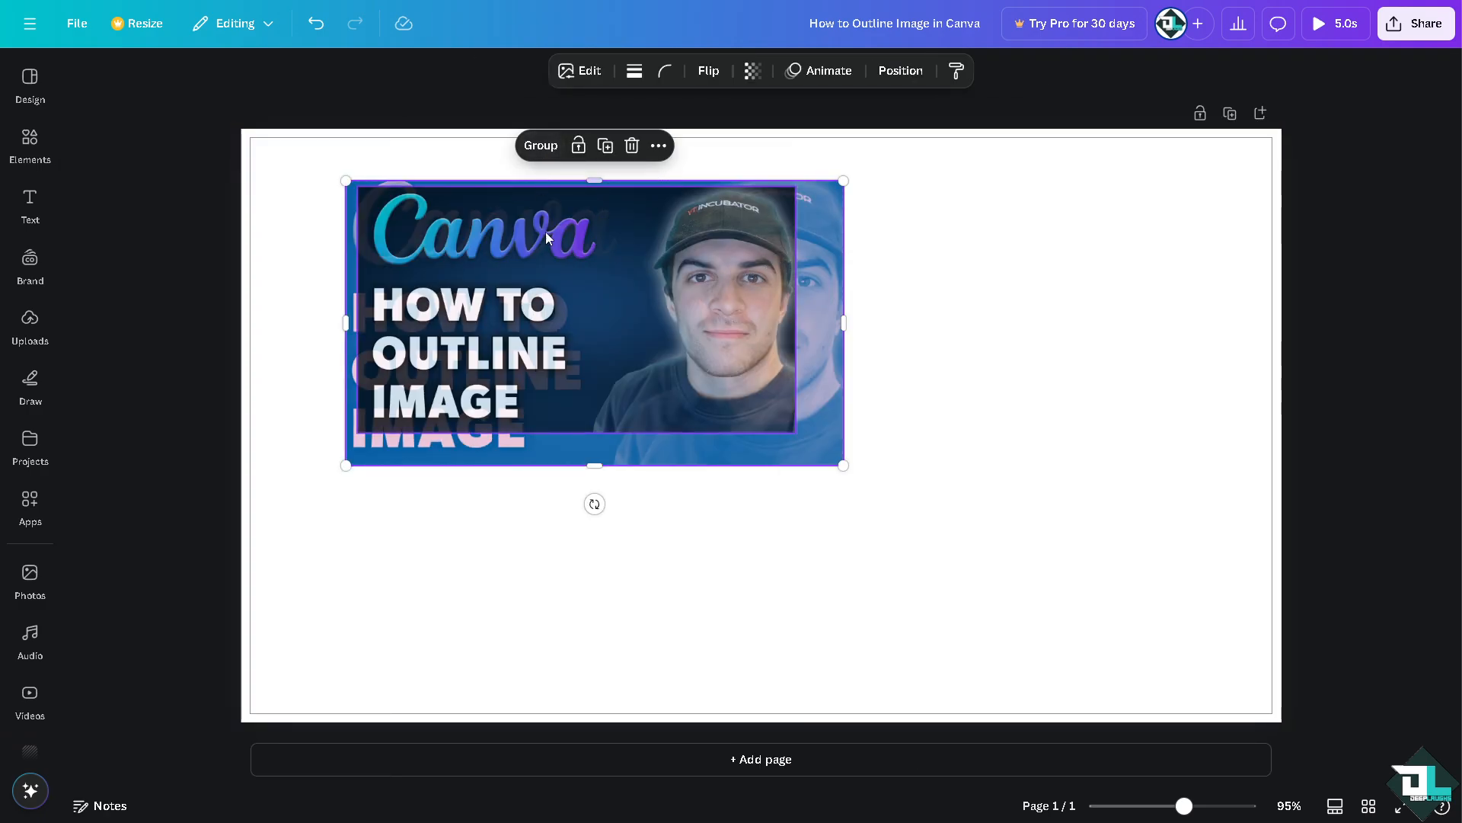
{"action": "left_click_drag", "start_coordinate": [541, 253], "coordinate": [465, 219]}
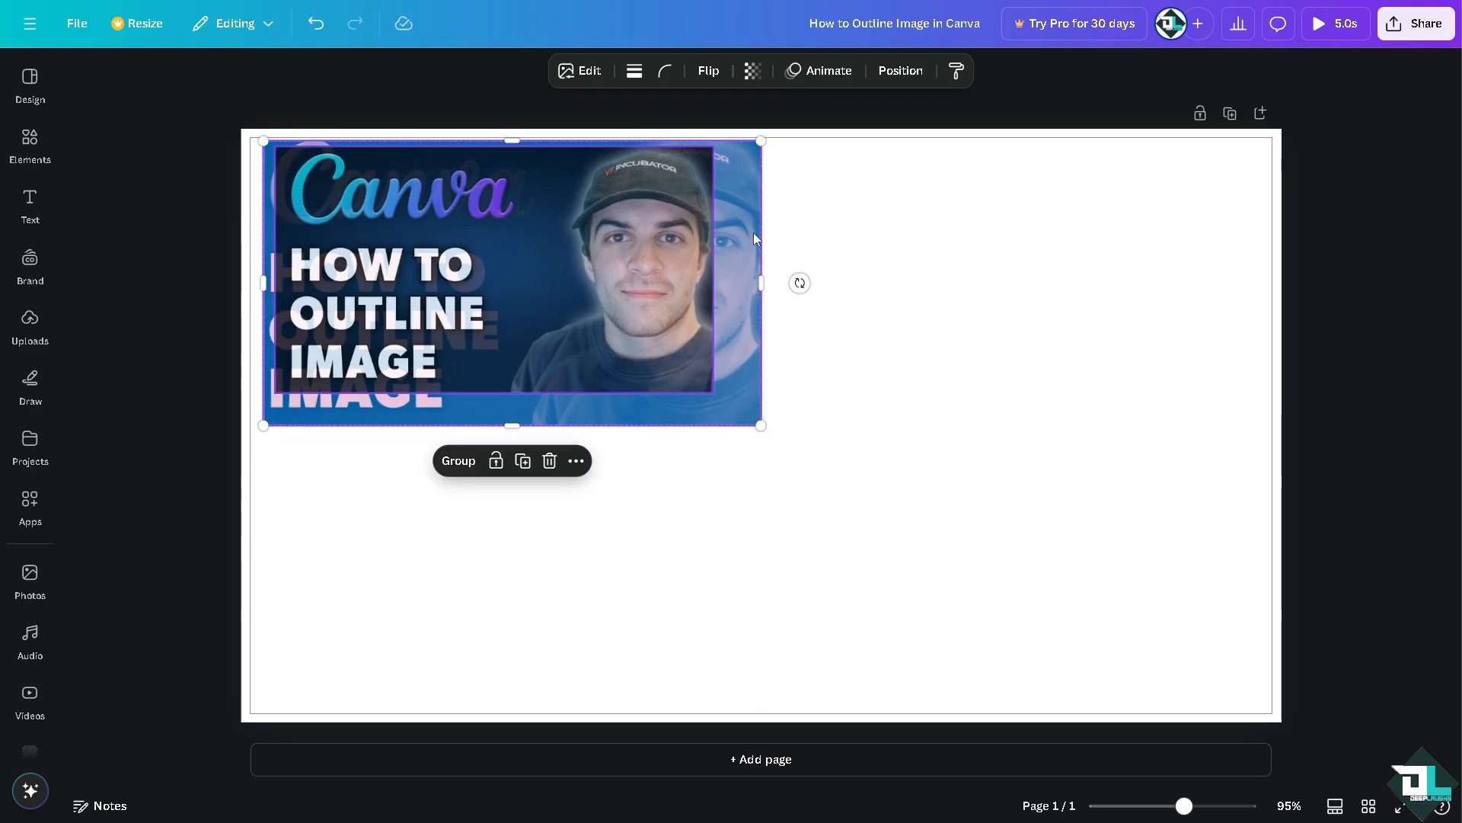
Add another copy of the uploaded "How to Outline Image" thumbnail, enlarge it slightly and place it on the right half of the page
{"action": "left_click", "coordinate": [837, 244]}
{"action": "left_click", "coordinate": [30, 259]}
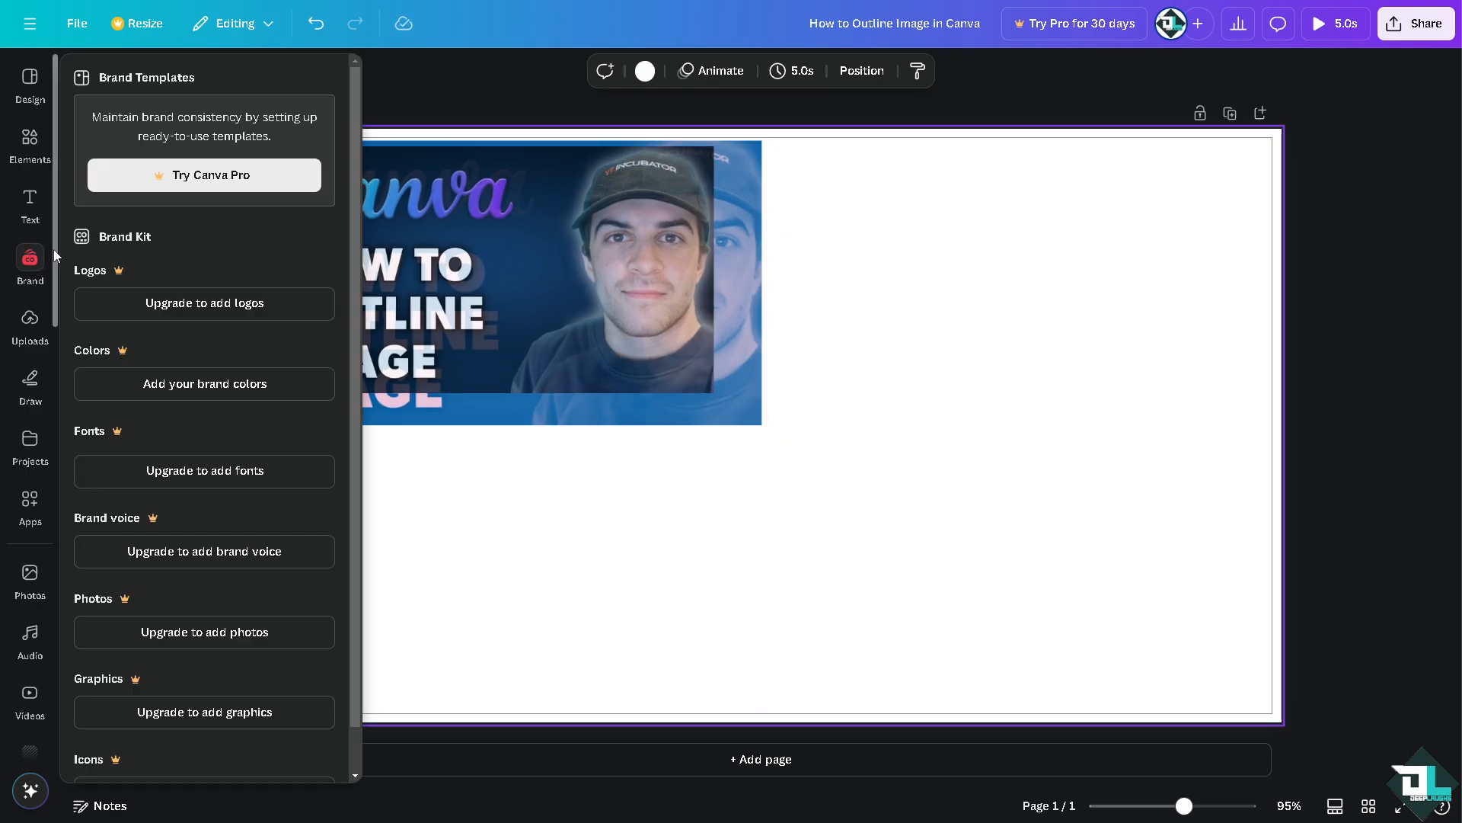
{"action": "left_click", "coordinate": [30, 320]}
{"action": "left_click", "coordinate": [137, 270]}
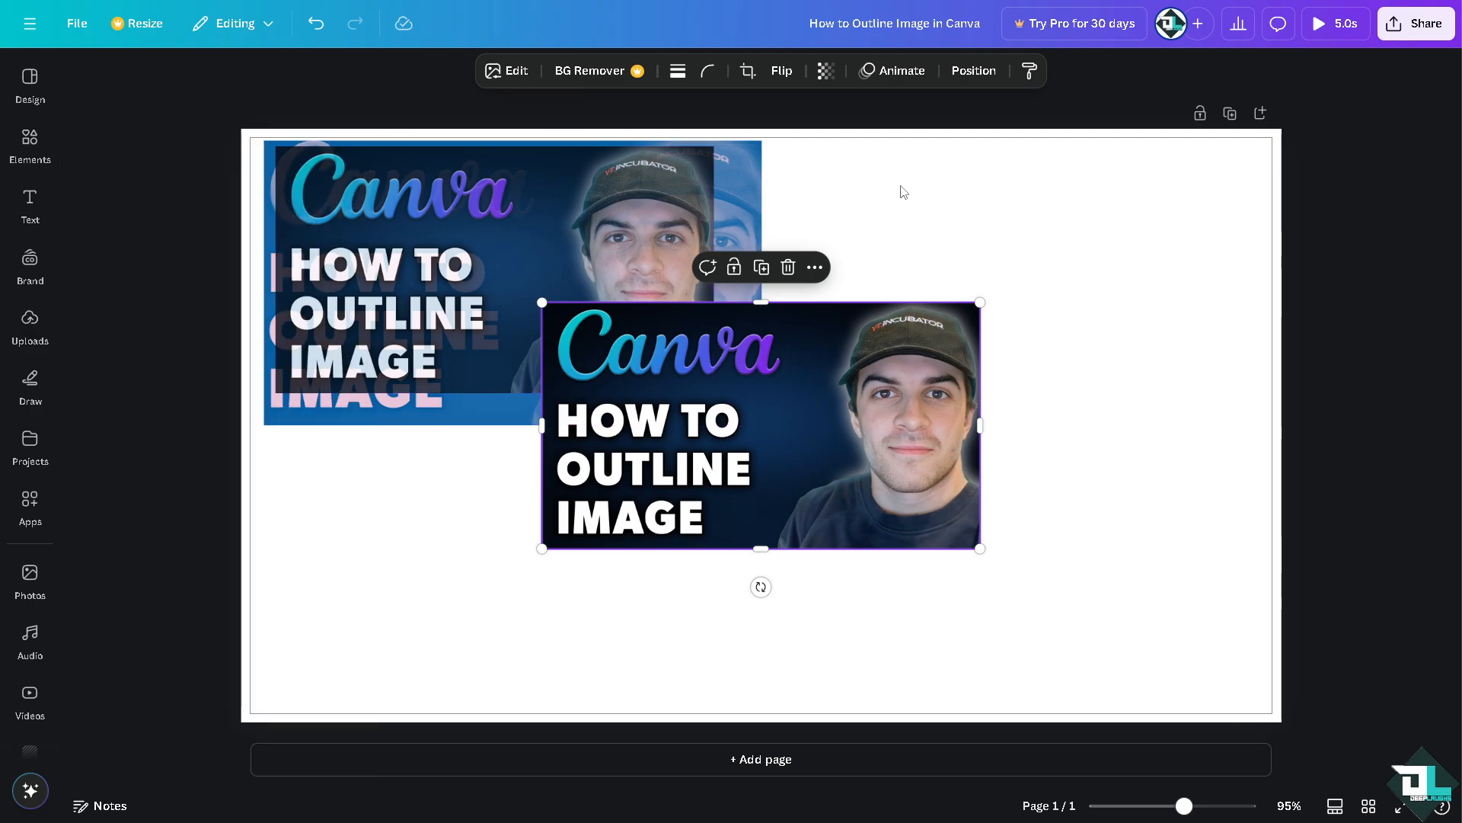
{"action": "left_click_drag", "start_coordinate": [819, 340], "coordinate": [1064, 190]}
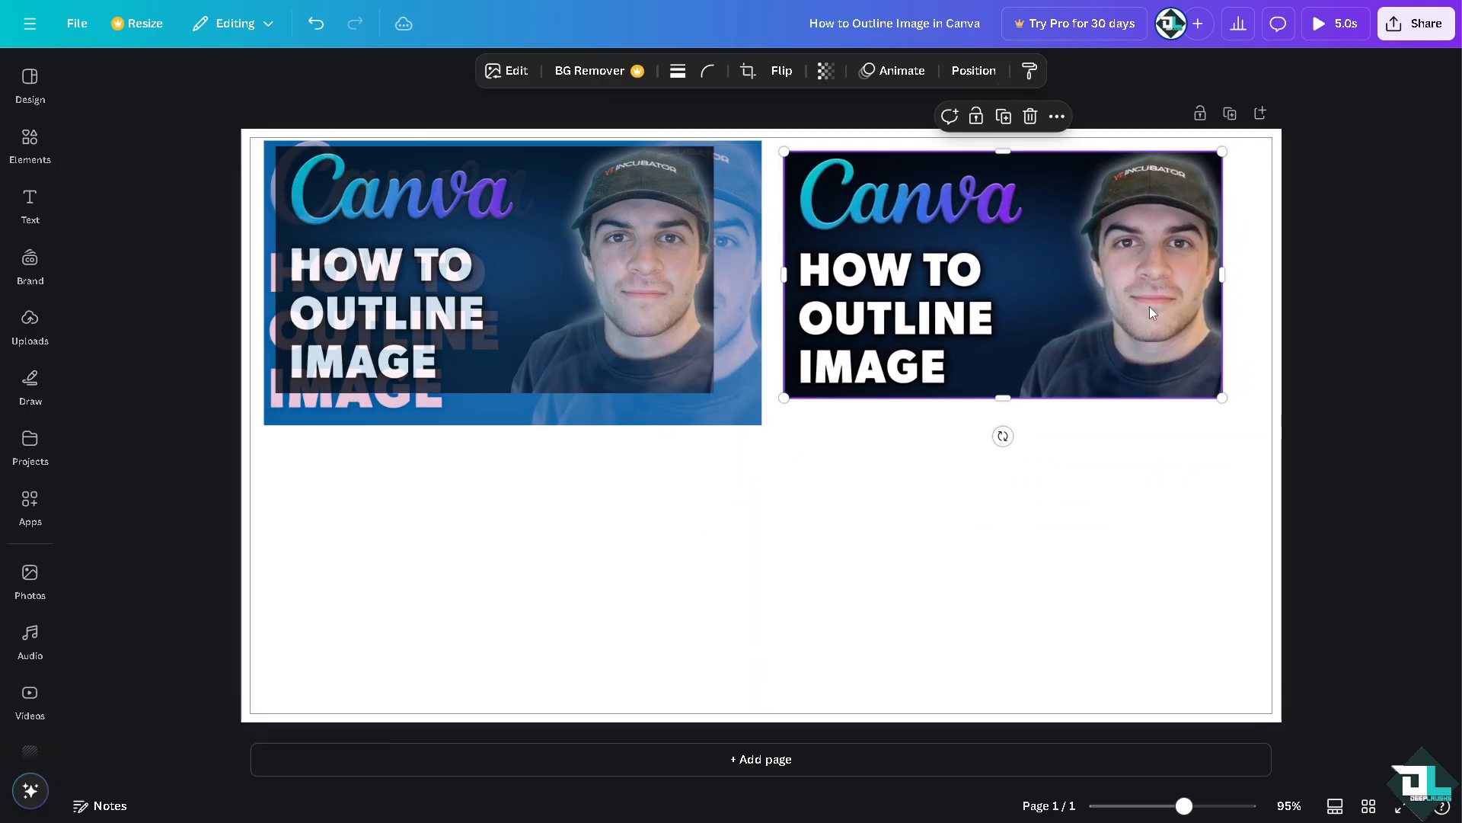
{"action": "left_click_drag", "start_coordinate": [1230, 405], "coordinate": [1265, 428]}
{"action": "left_click_drag", "start_coordinate": [1179, 355], "coordinate": [1143, 467]}
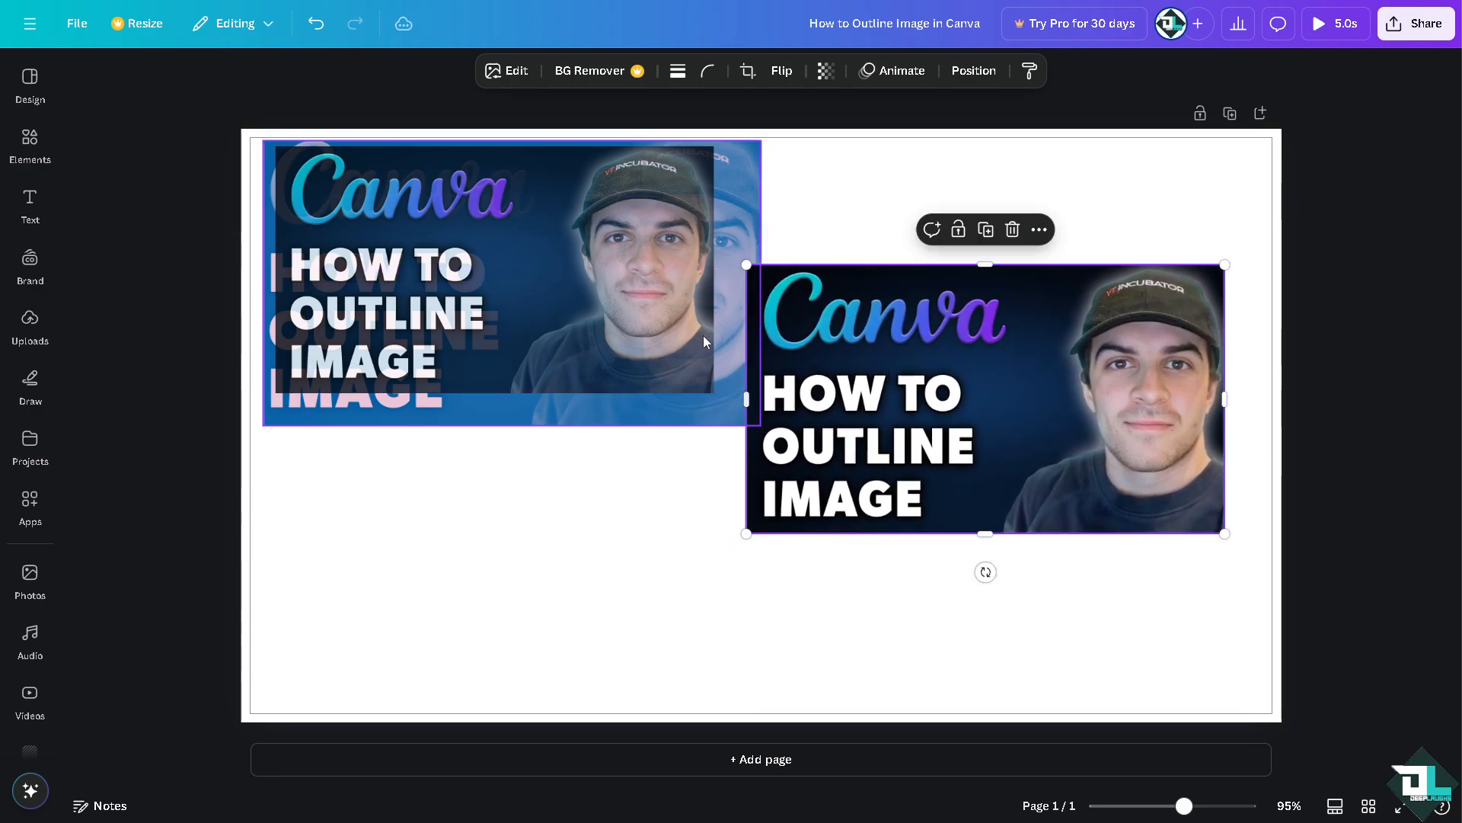
{"action": "left_click", "coordinate": [703, 336]}
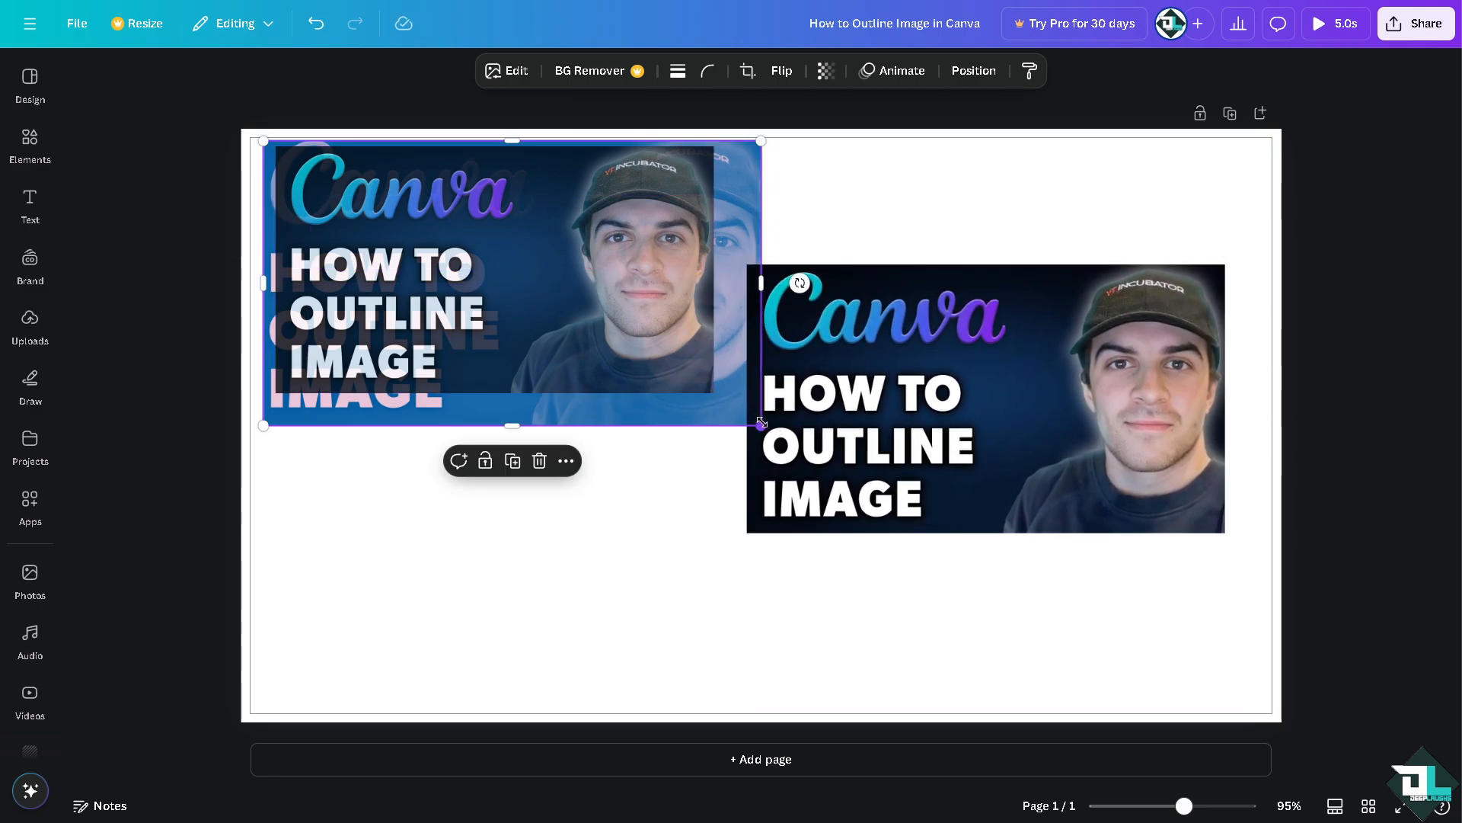
{"action": "left_click_drag", "start_coordinate": [762, 424], "coordinate": [657, 364]}
{"action": "key", "text": "ctrl+z"}
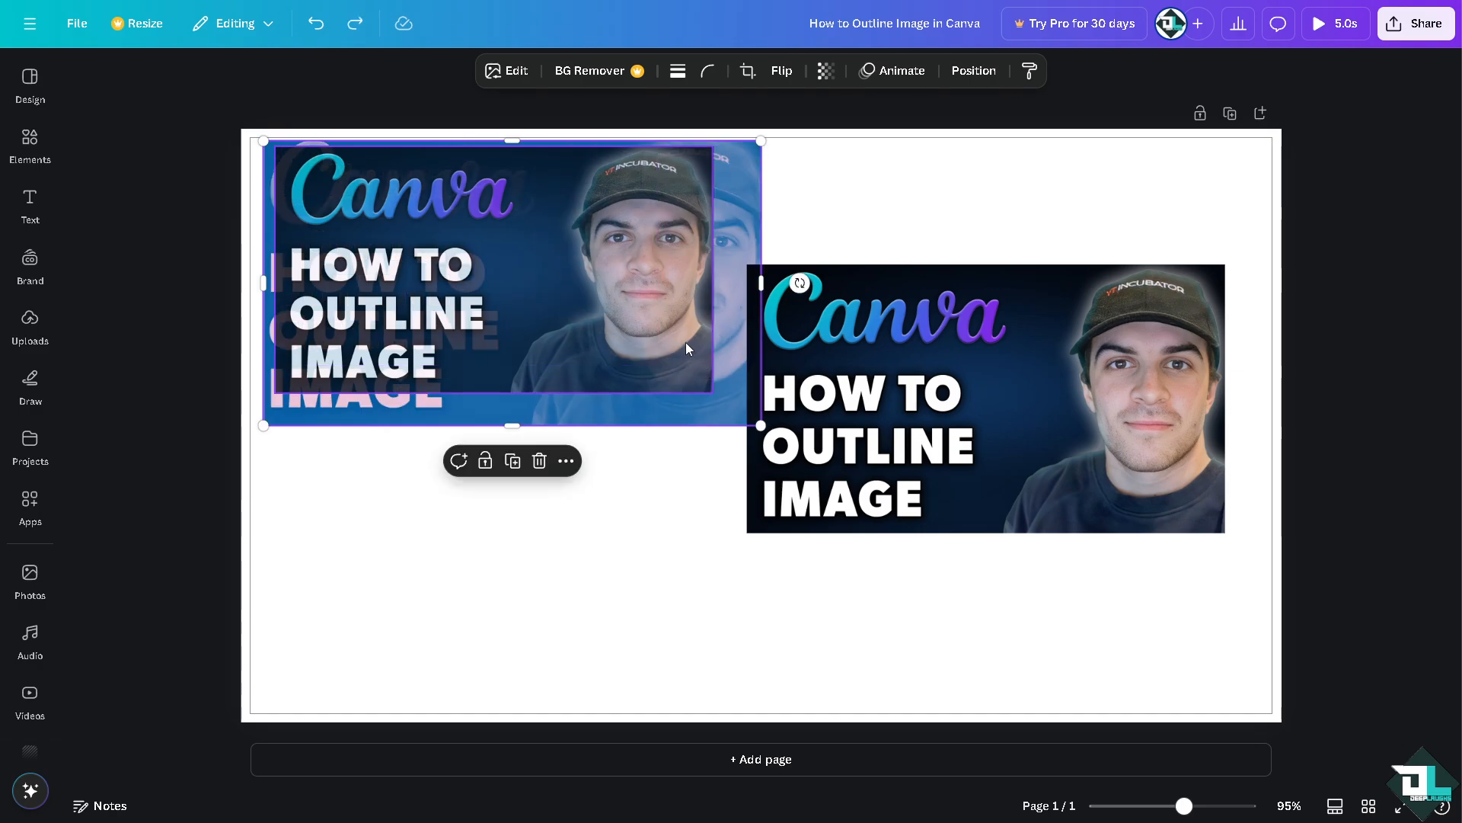
Group the front thumbnail with the Lavender copy behind it
{"action": "left_click", "coordinate": [666, 324]}
{"action": "left_click", "coordinate": [729, 322], "text": "shift"}
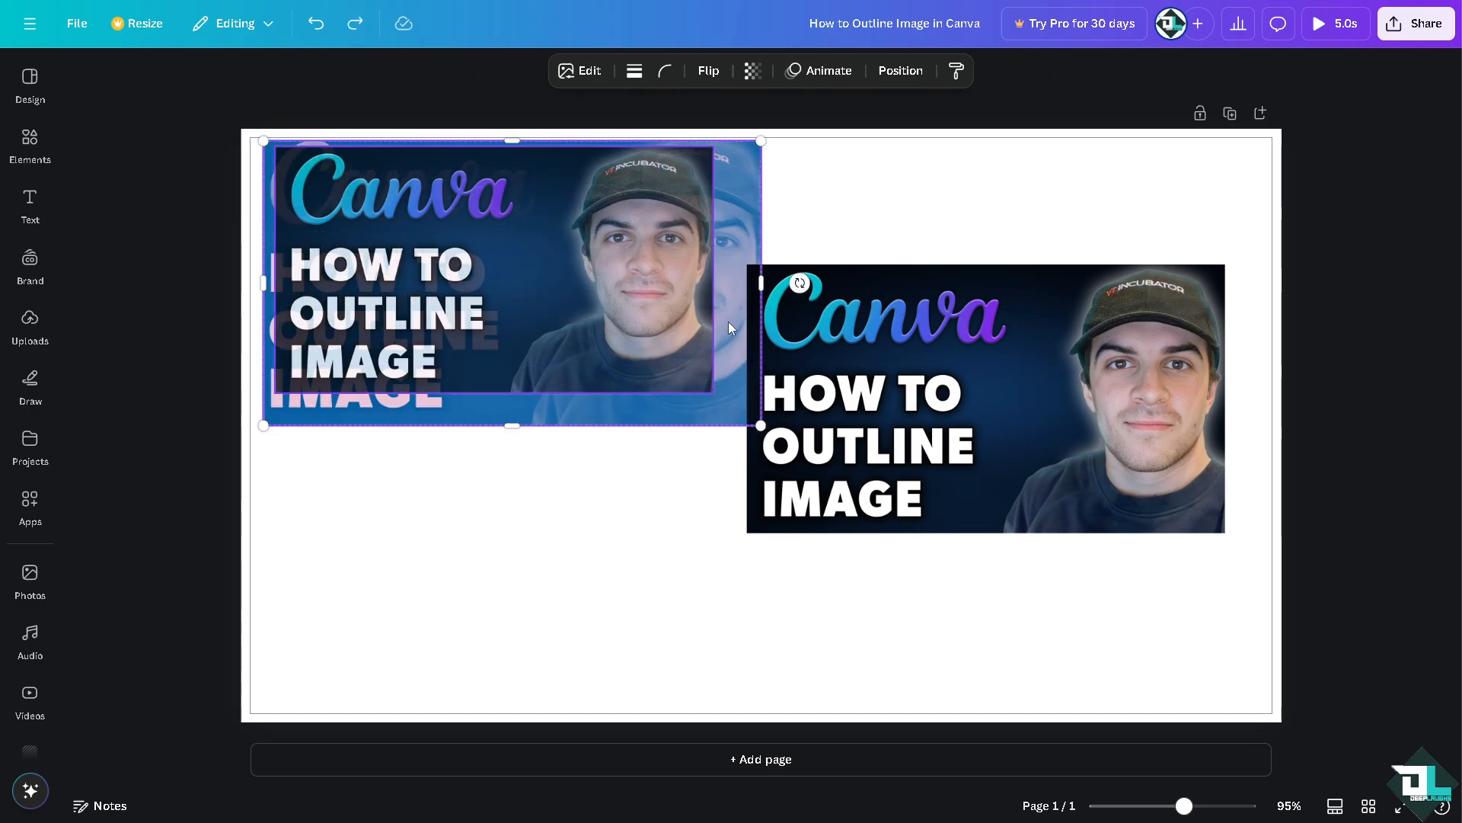
{"action": "left_click", "coordinate": [458, 461]}
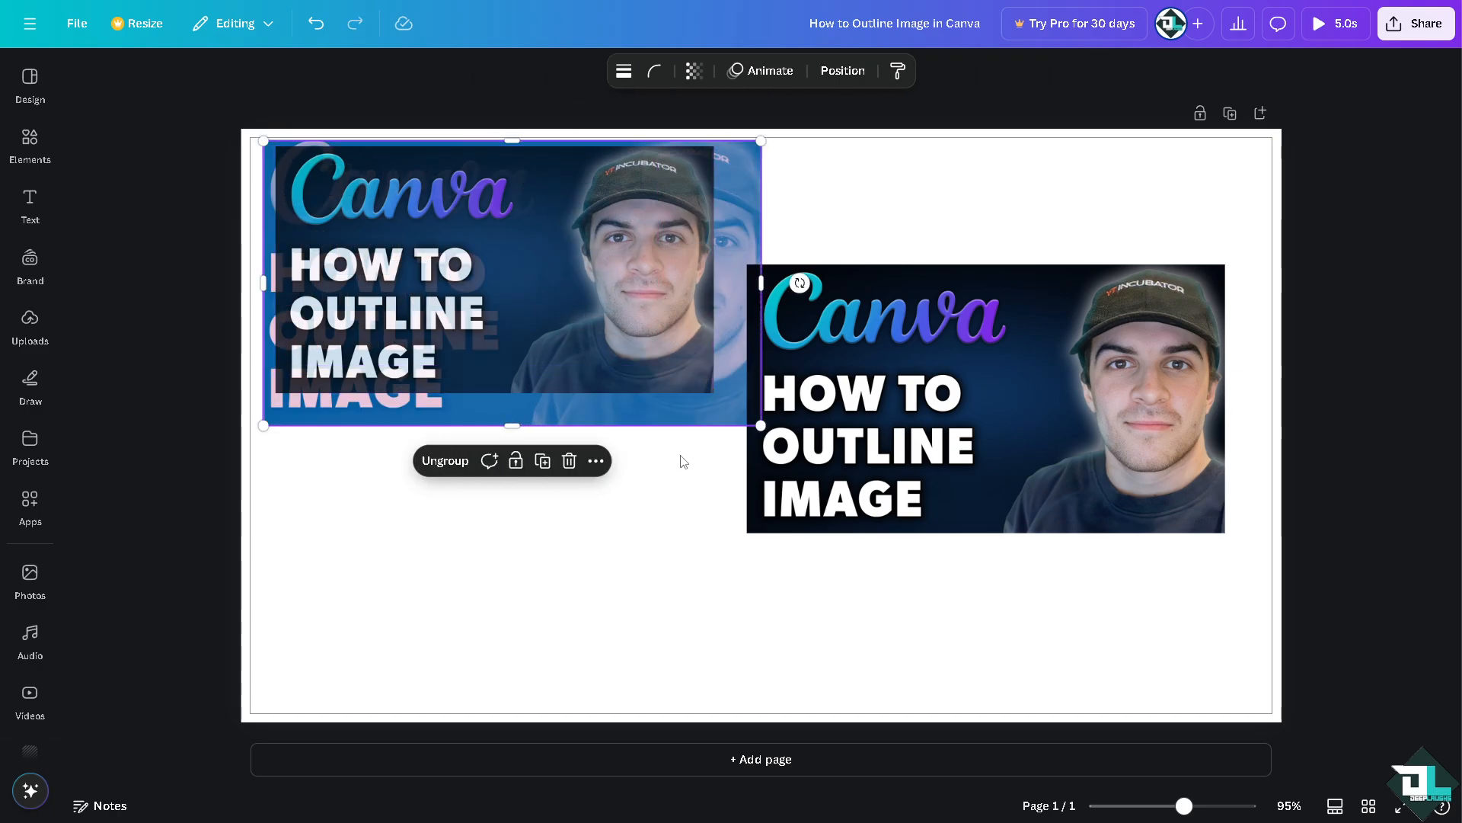
Scale down the grouped outline images, and move the separate thumbnail up and shrink it to a similar size
{"action": "left_click_drag", "start_coordinate": [760, 428], "coordinate": [647, 359]}
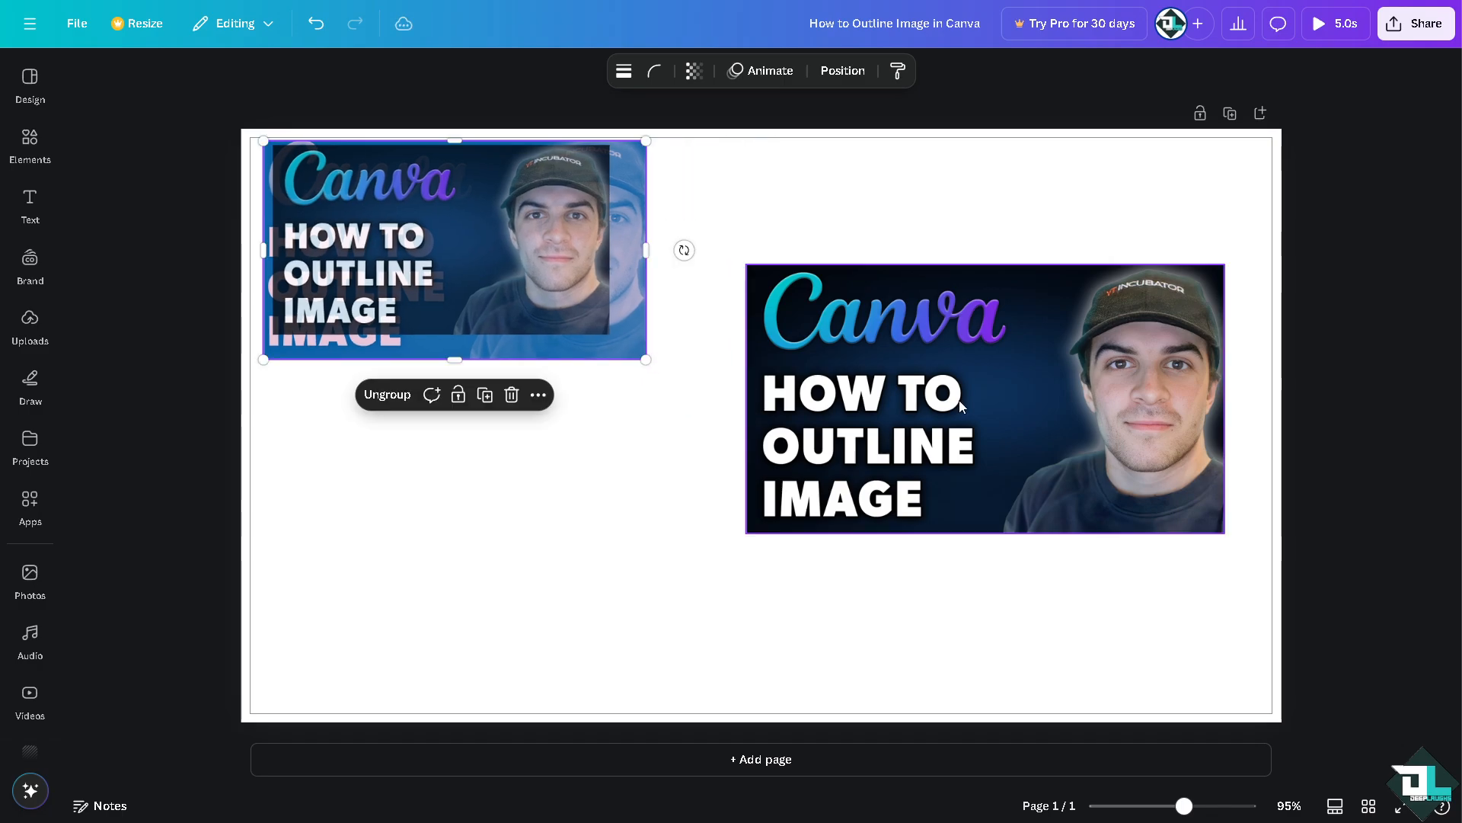
{"action": "left_click_drag", "start_coordinate": [958, 399], "coordinate": [955, 321]}
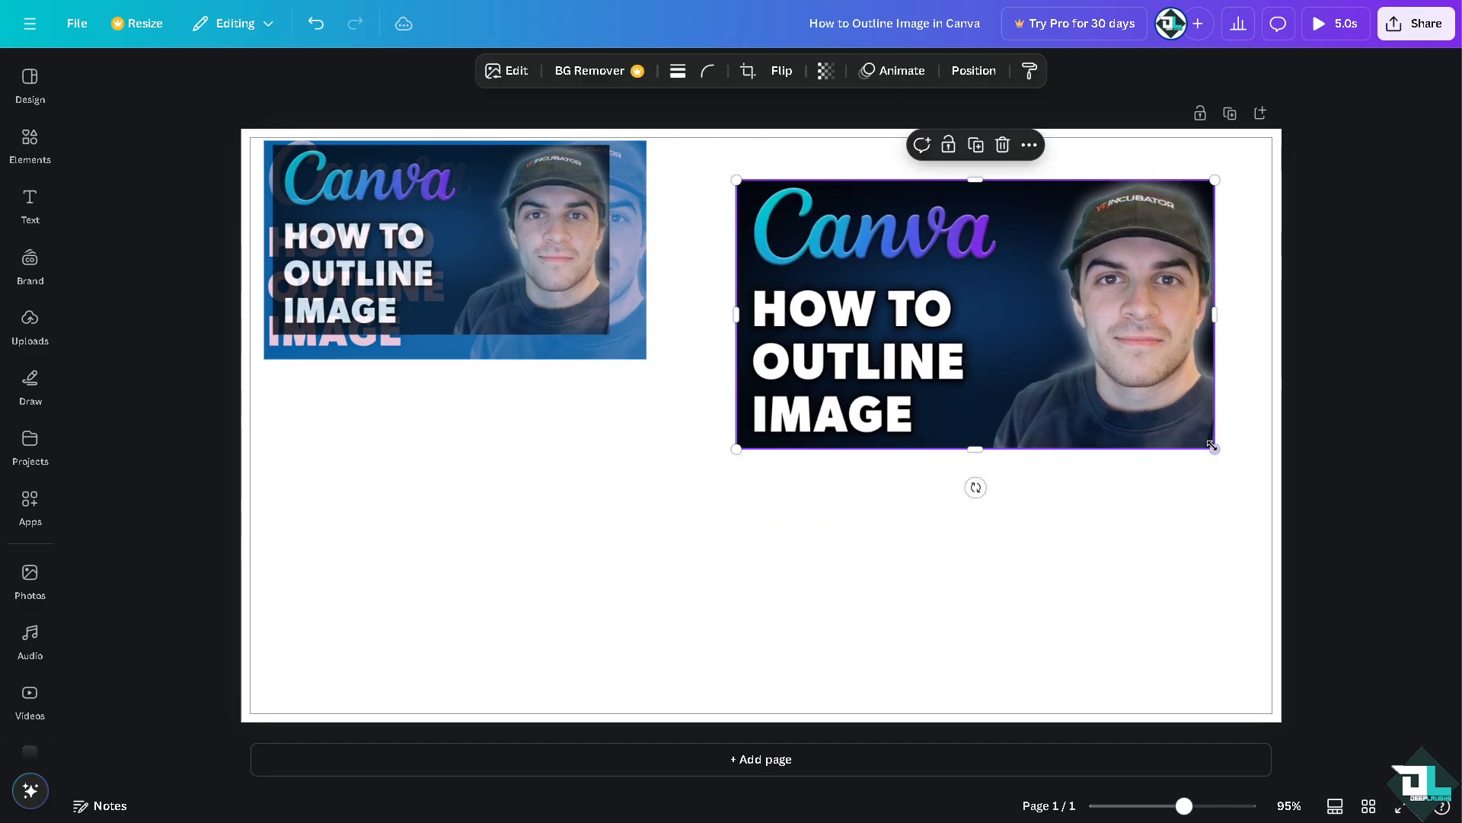
{"action": "left_click_drag", "start_coordinate": [1213, 447], "coordinate": [1093, 375]}
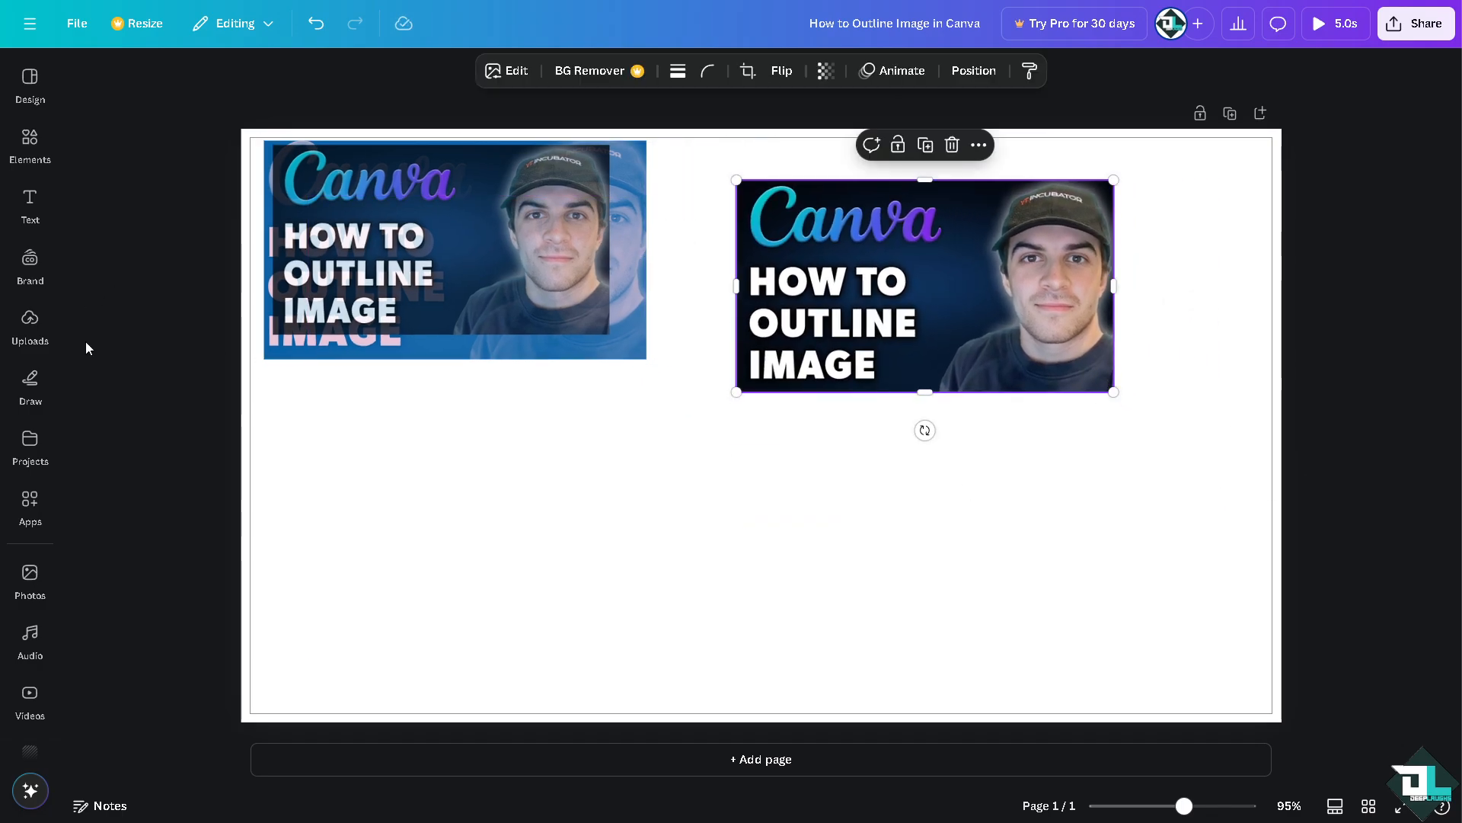
Insert a square shape from the Elements library onto the page
{"action": "left_click", "coordinate": [30, 200]}
{"action": "left_click", "coordinate": [30, 143]}
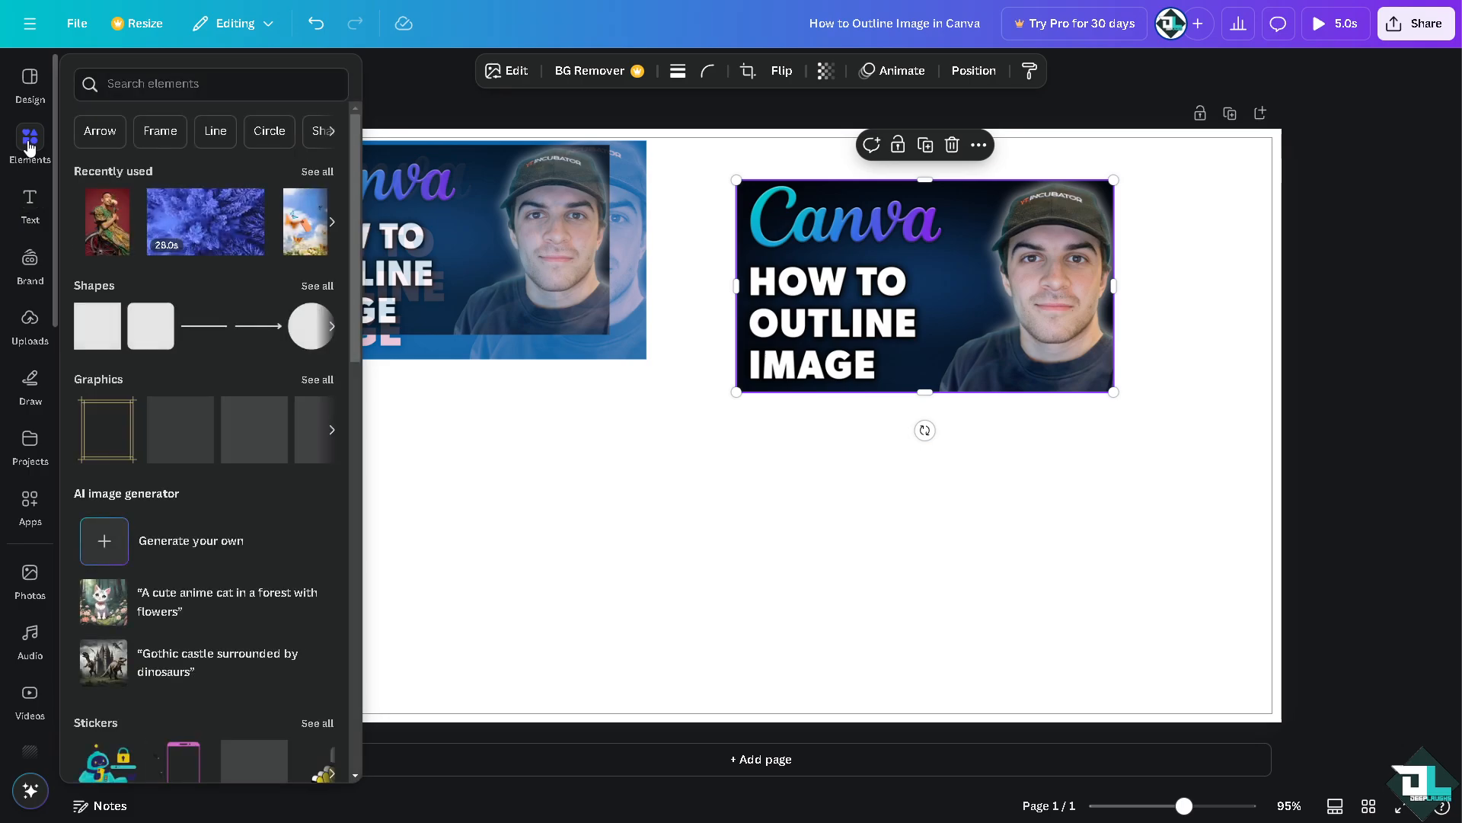
{"action": "left_click", "coordinate": [97, 319]}
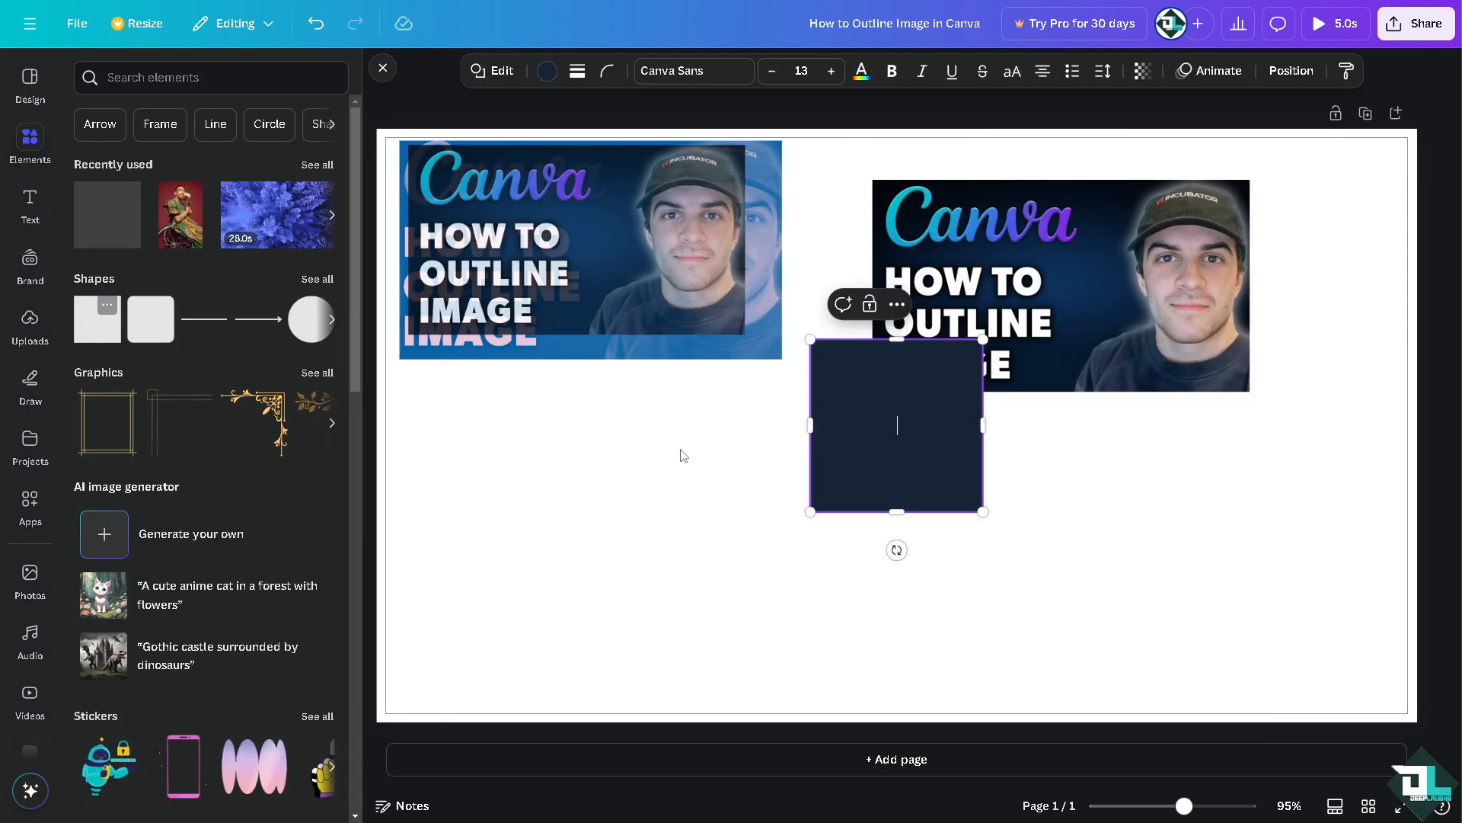
{"action": "left_click", "coordinate": [649, 457]}
{"action": "left_click", "coordinate": [369, 80]}
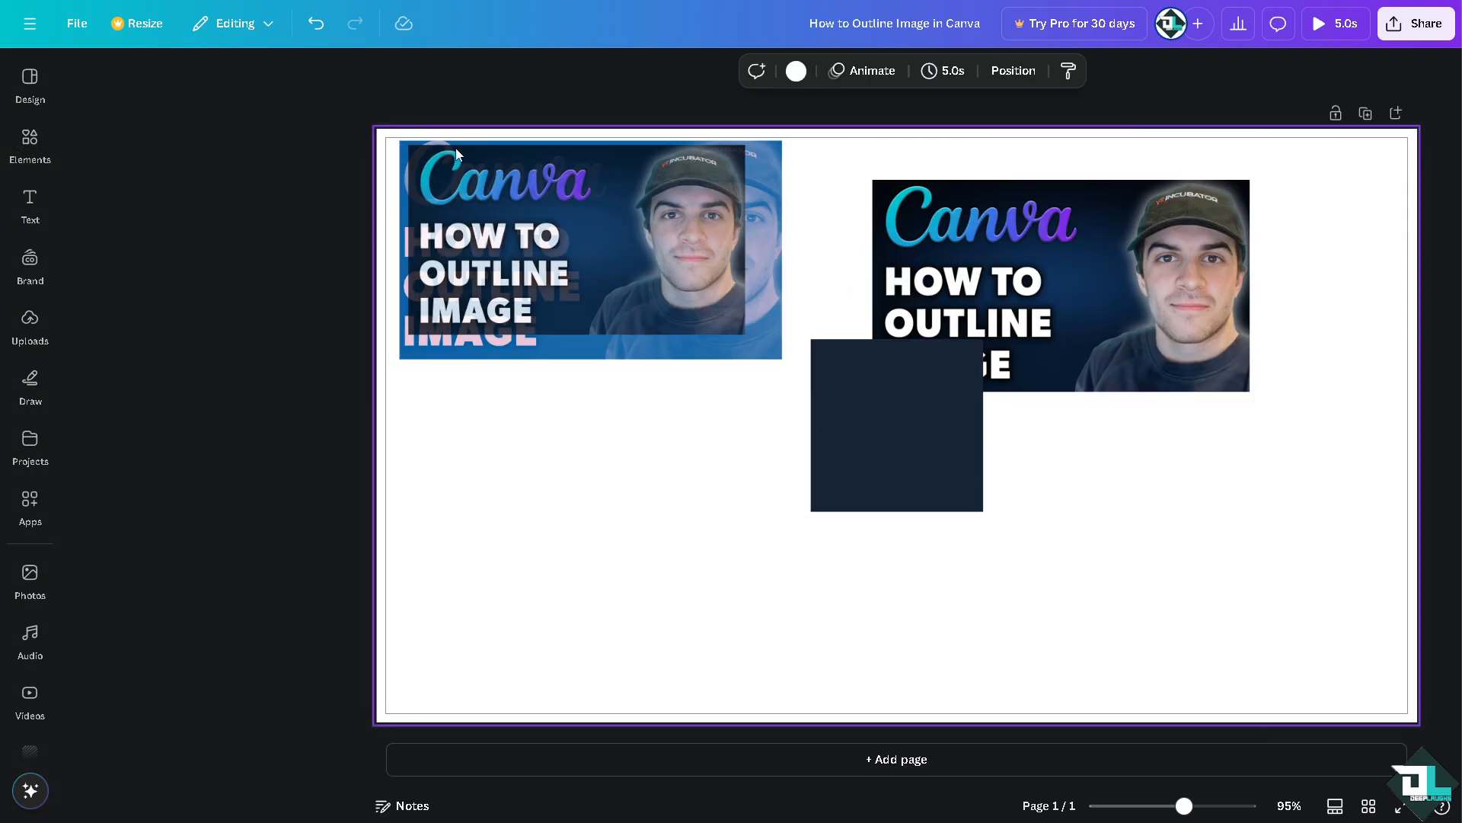
Set the square shape's text color to the default yellow
{"action": "left_click", "coordinate": [756, 423]}
{"action": "left_click", "coordinate": [710, 72]}
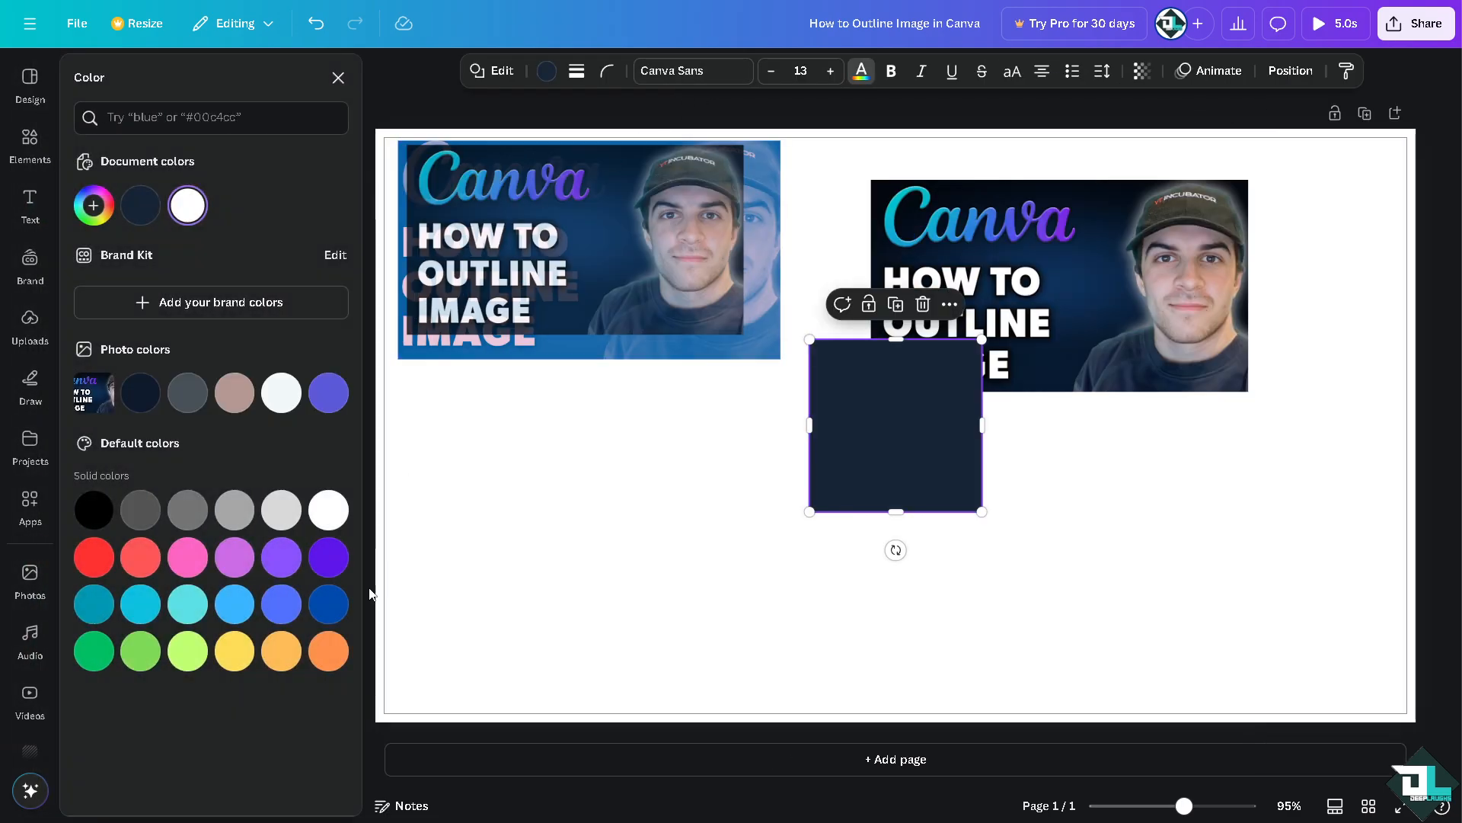
{"action": "left_click", "coordinate": [233, 651]}
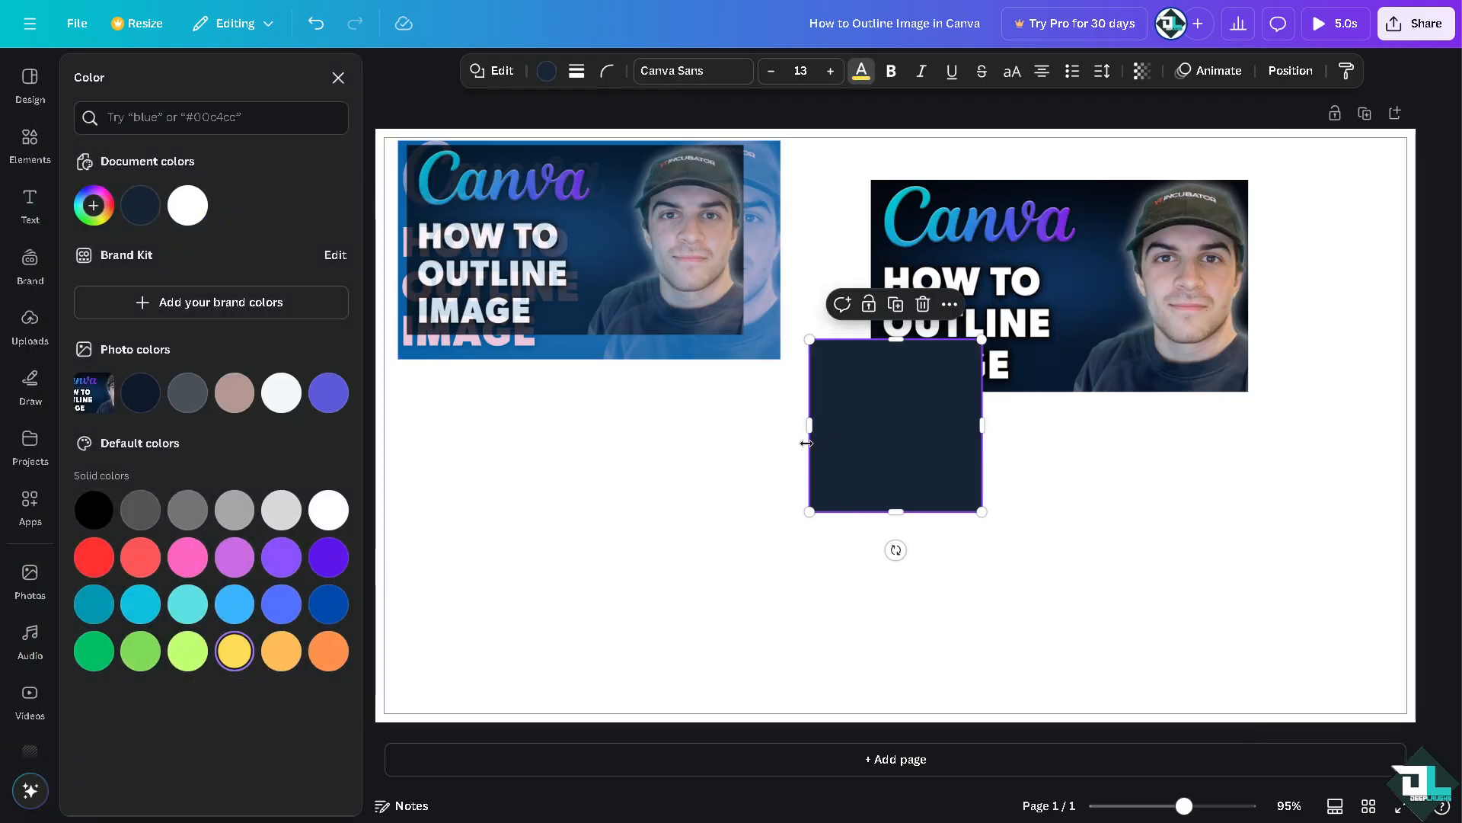
Adjust the square shape's yellow text color to a more saturated custom yellow
{"action": "left_click", "coordinate": [659, 575]}
{"action": "left_click", "coordinate": [744, 444]}
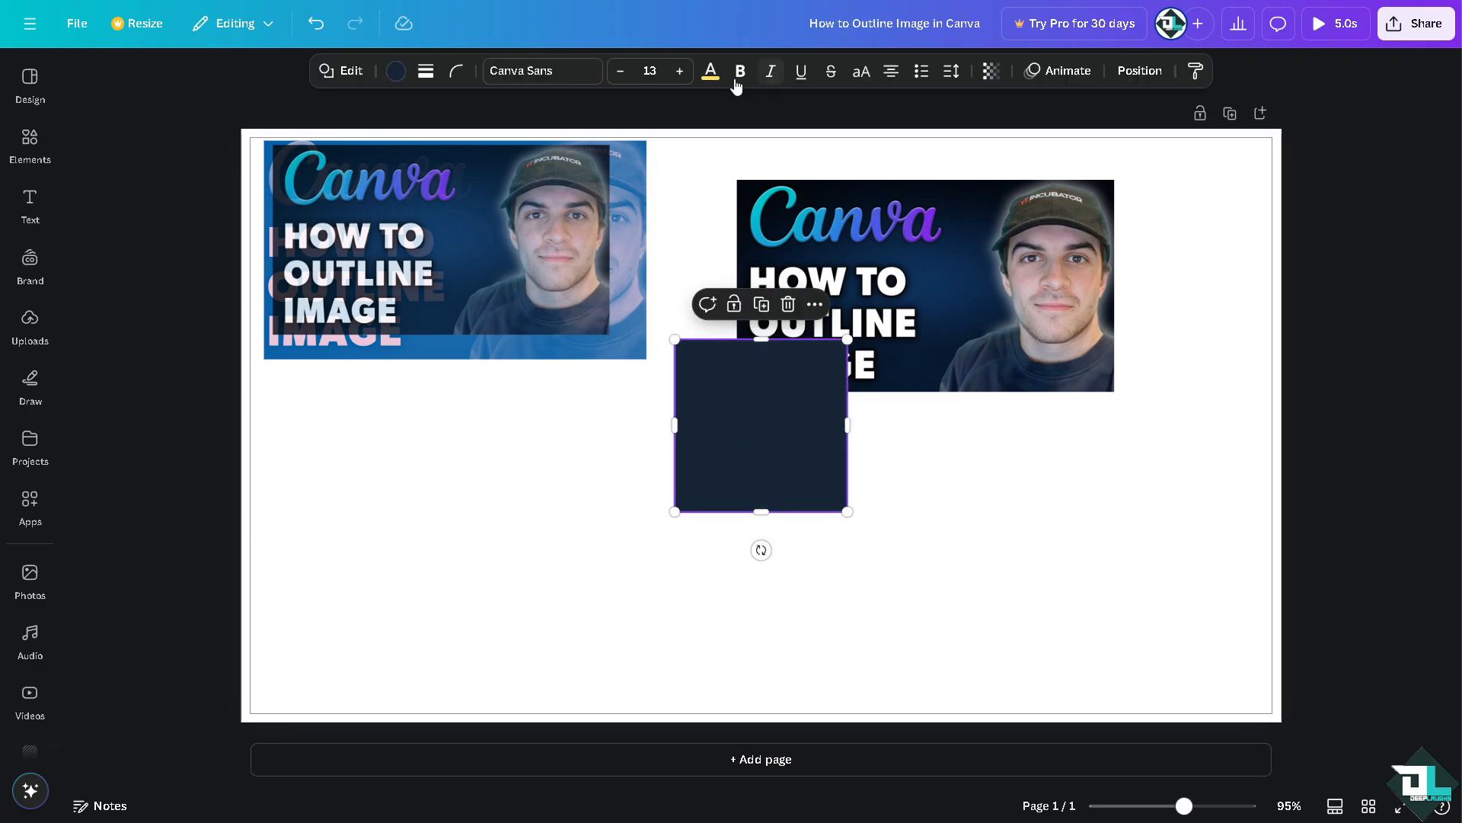
{"action": "left_click", "coordinate": [710, 72]}
{"action": "left_click", "coordinate": [198, 219]}
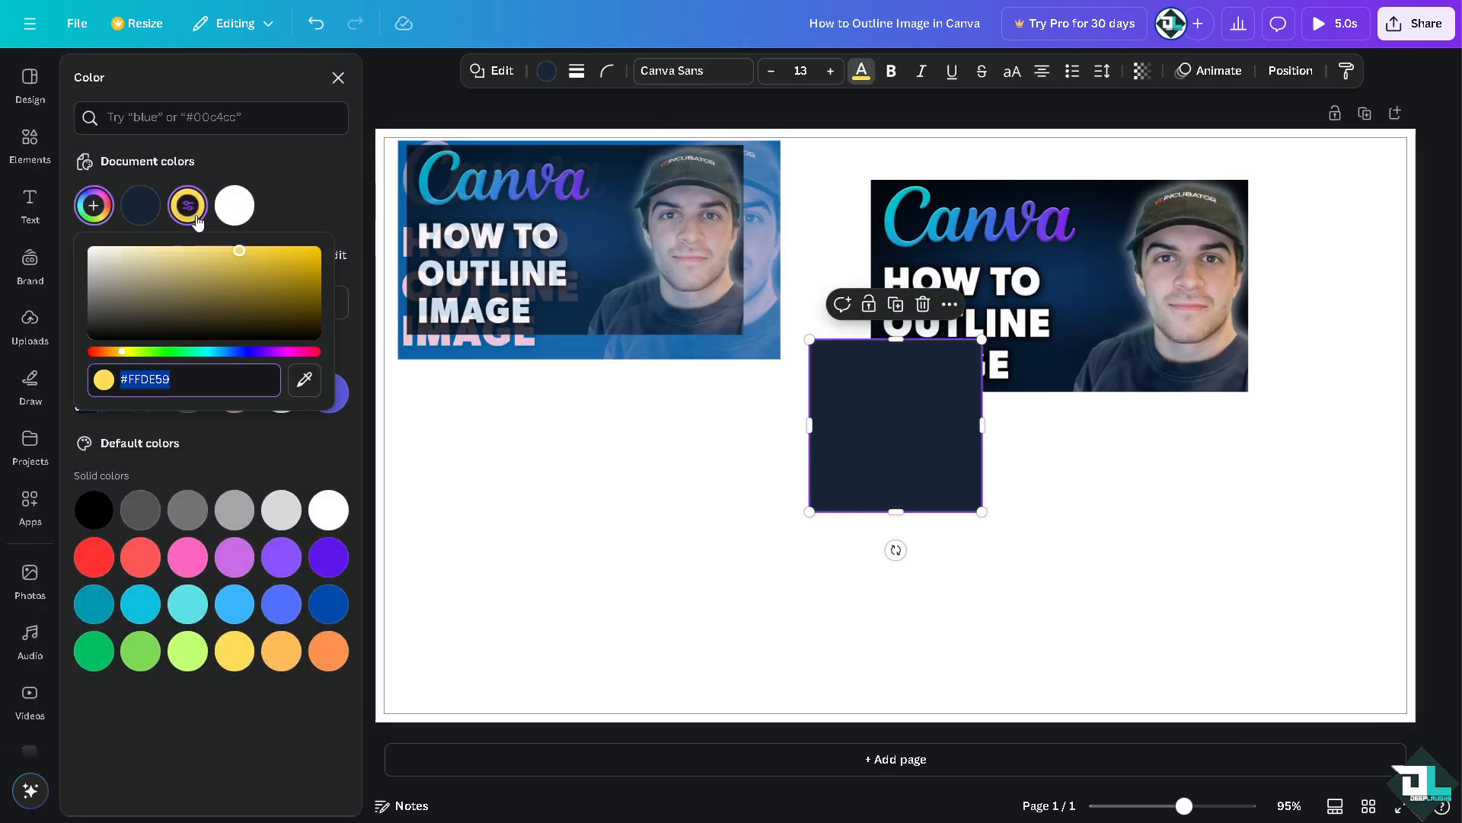
{"action": "left_click_drag", "start_coordinate": [239, 250], "coordinate": [285, 252]}
{"action": "left_click", "coordinate": [631, 448]}
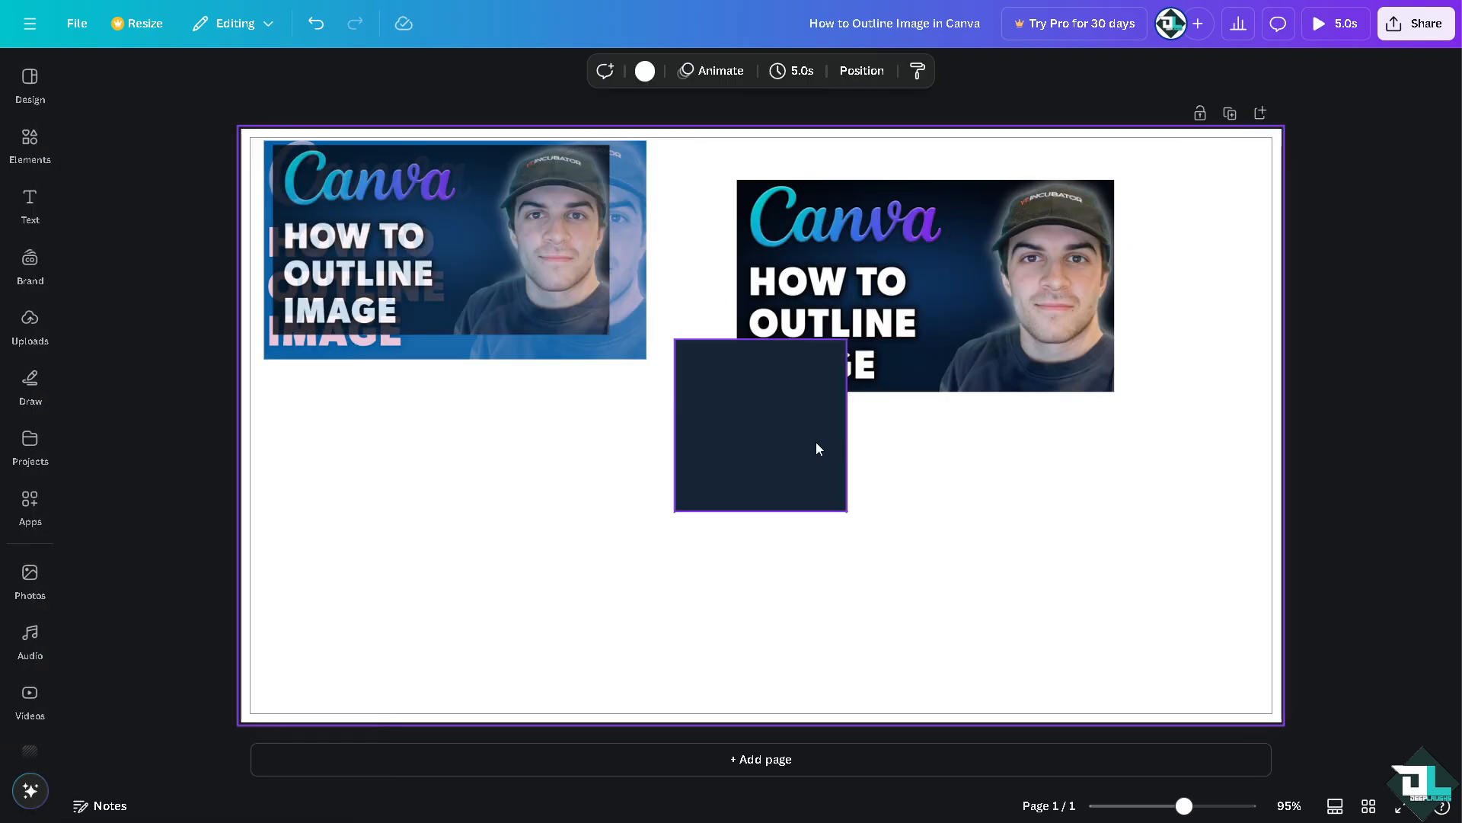
Move the square shape clear of the separate thumbnail and set its text color to the default light purple
{"action": "left_click", "coordinate": [777, 427]}
{"action": "left_click_drag", "start_coordinate": [777, 427], "coordinate": [690, 477]}
{"action": "left_click", "coordinate": [826, 519]}
{"action": "left_click", "coordinate": [679, 437]}
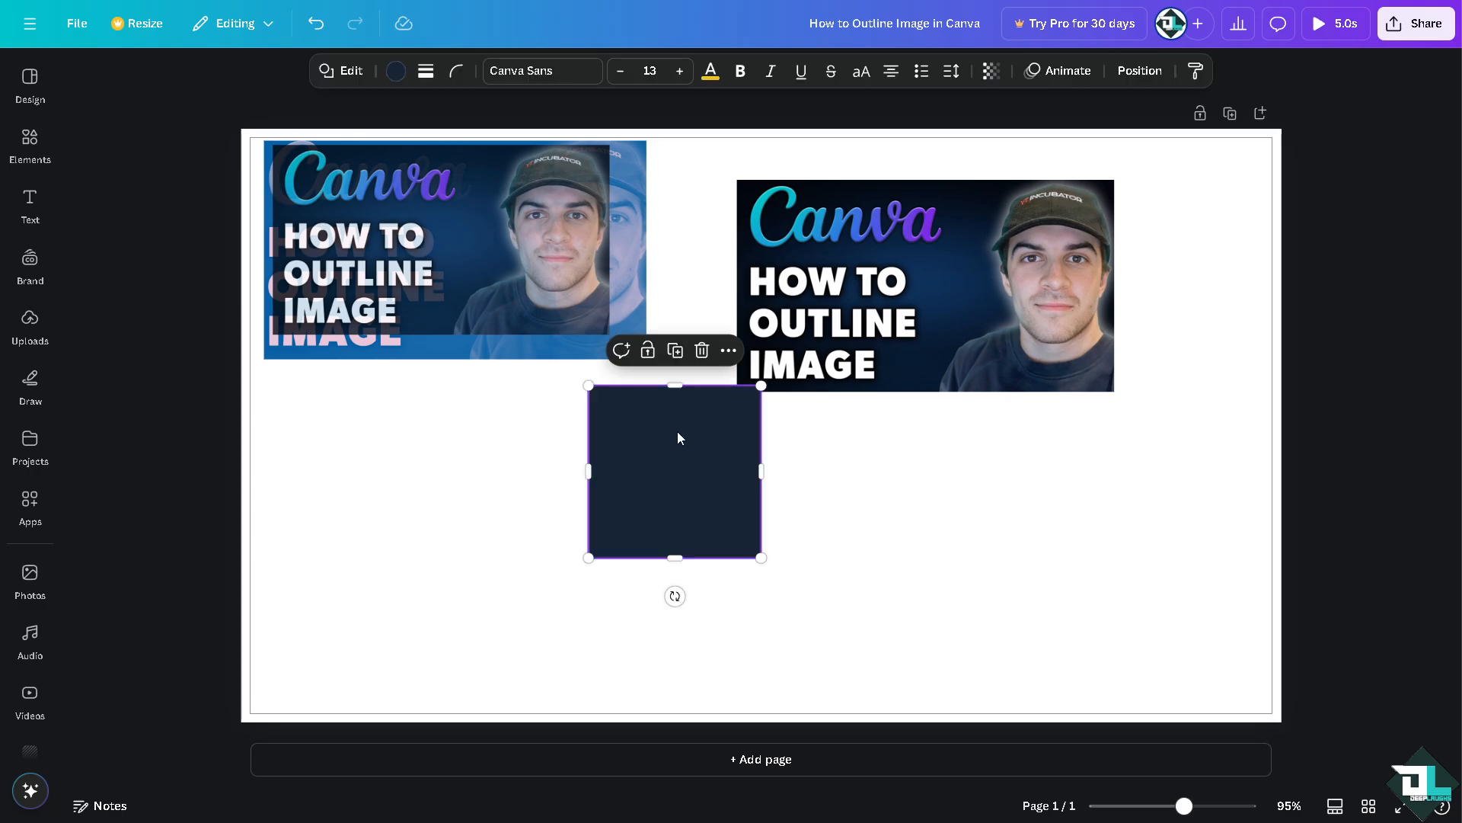
{"action": "left_click", "coordinate": [710, 71]}
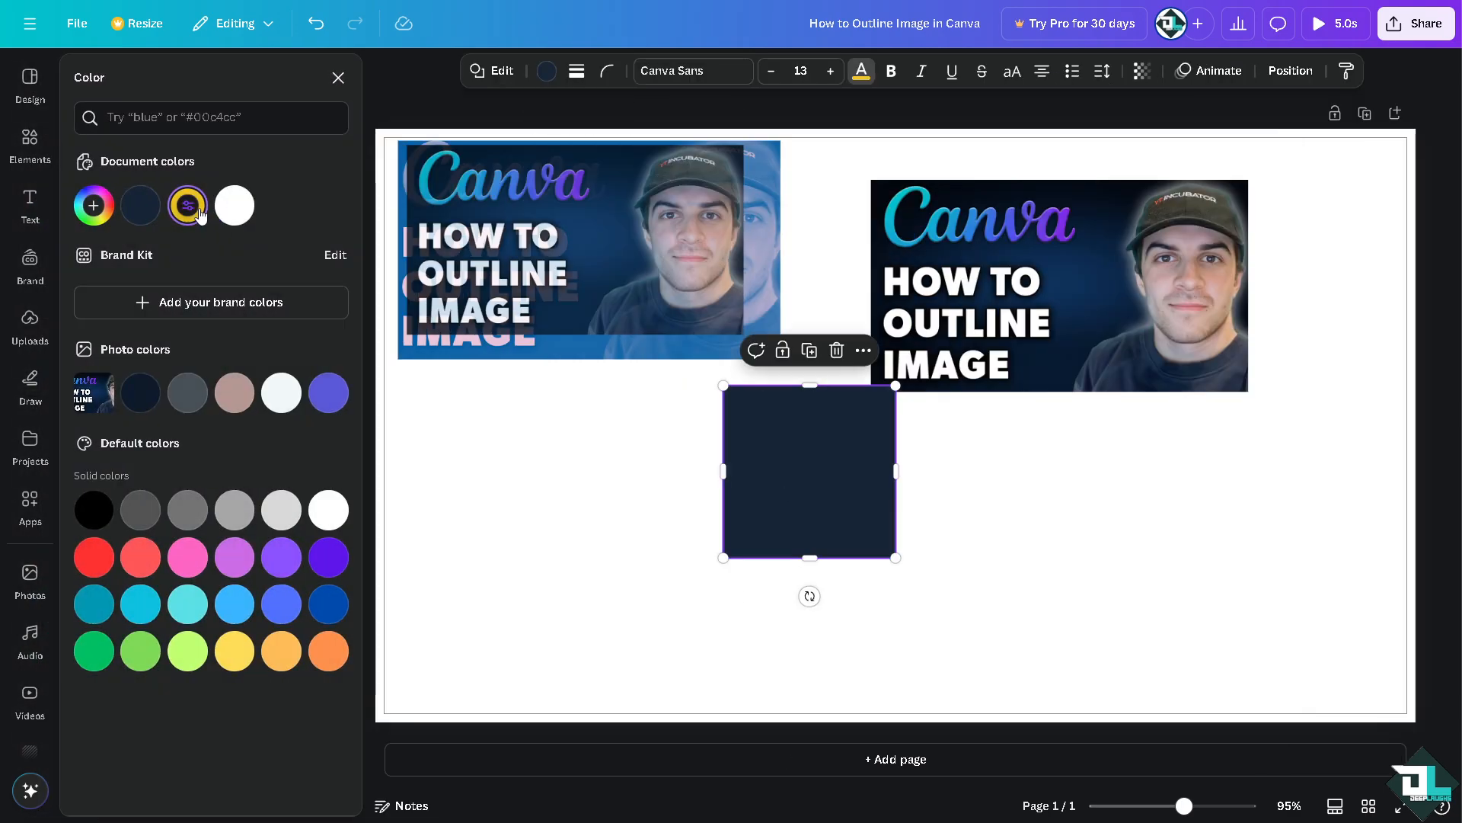
{"action": "left_click", "coordinate": [196, 216]}
{"action": "left_click", "coordinate": [233, 573]}
{"action": "left_click", "coordinate": [538, 536]}
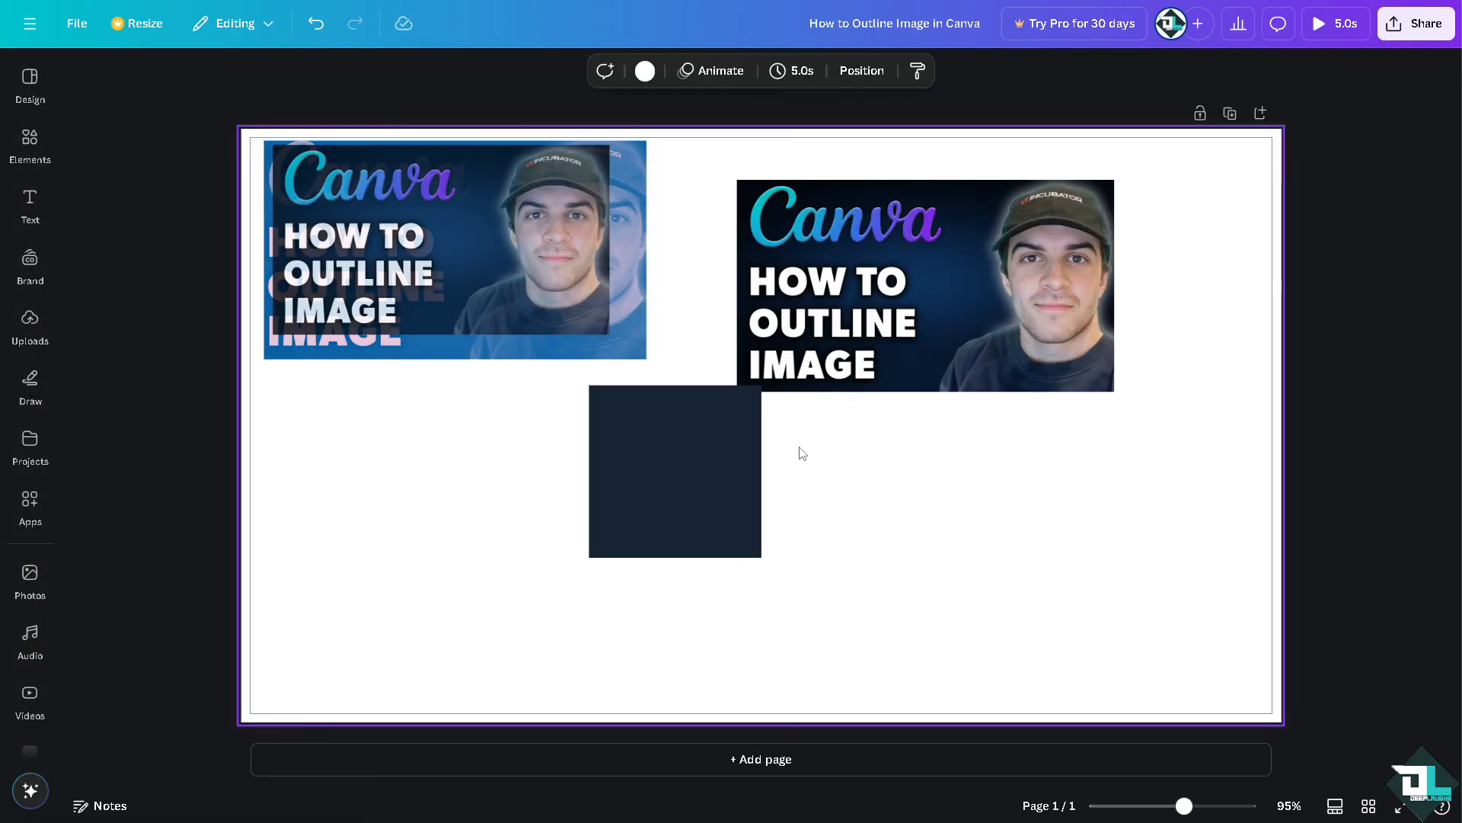
Place the square over the separate thumbnail and stretch it into a rectangle slightly larger than the thumbnail on all sides
{"action": "left_click_drag", "start_coordinate": [690, 450], "coordinate": [826, 238]}
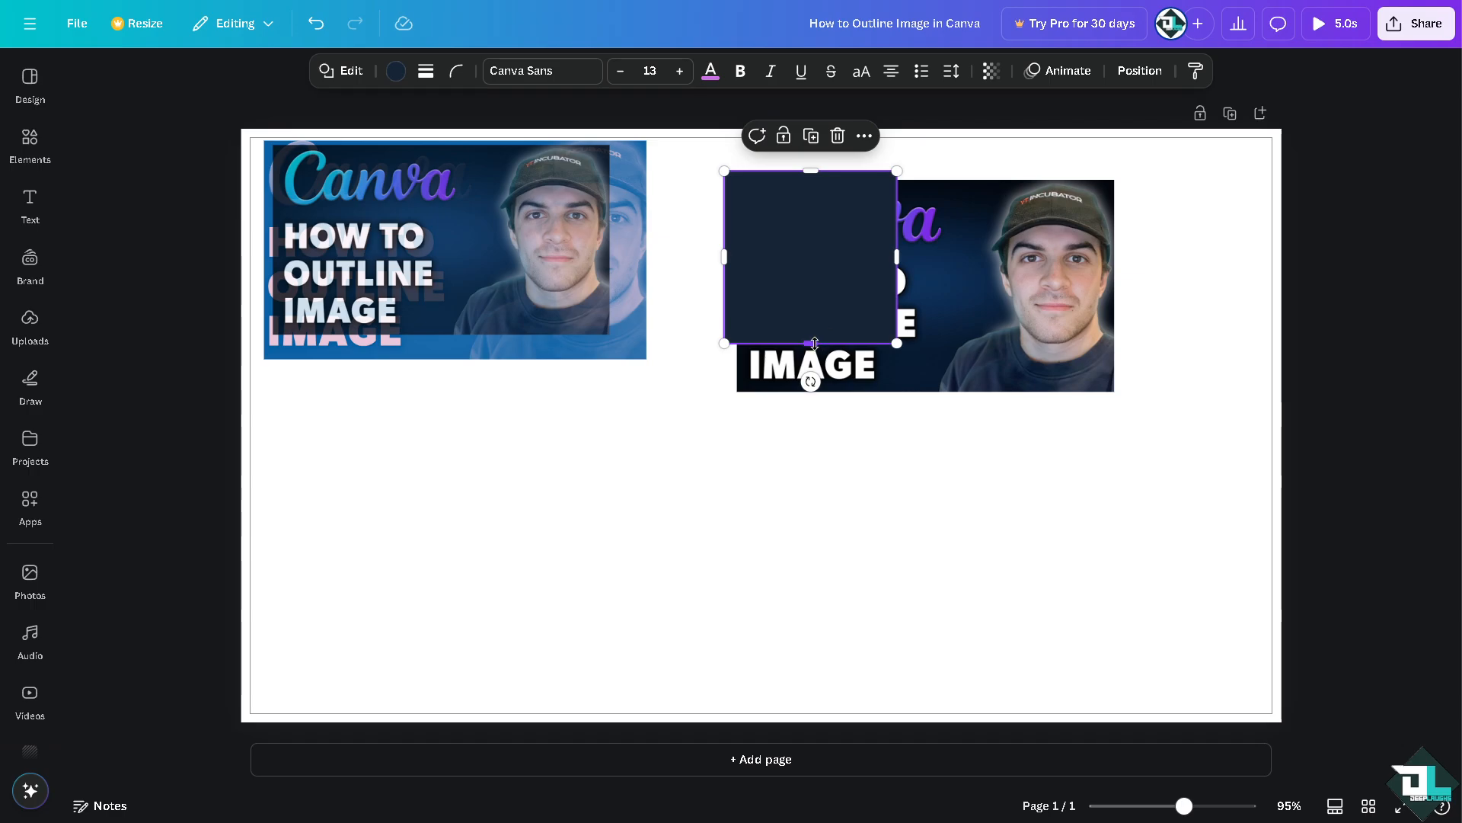
{"action": "left_click_drag", "start_coordinate": [814, 343], "coordinate": [812, 406]}
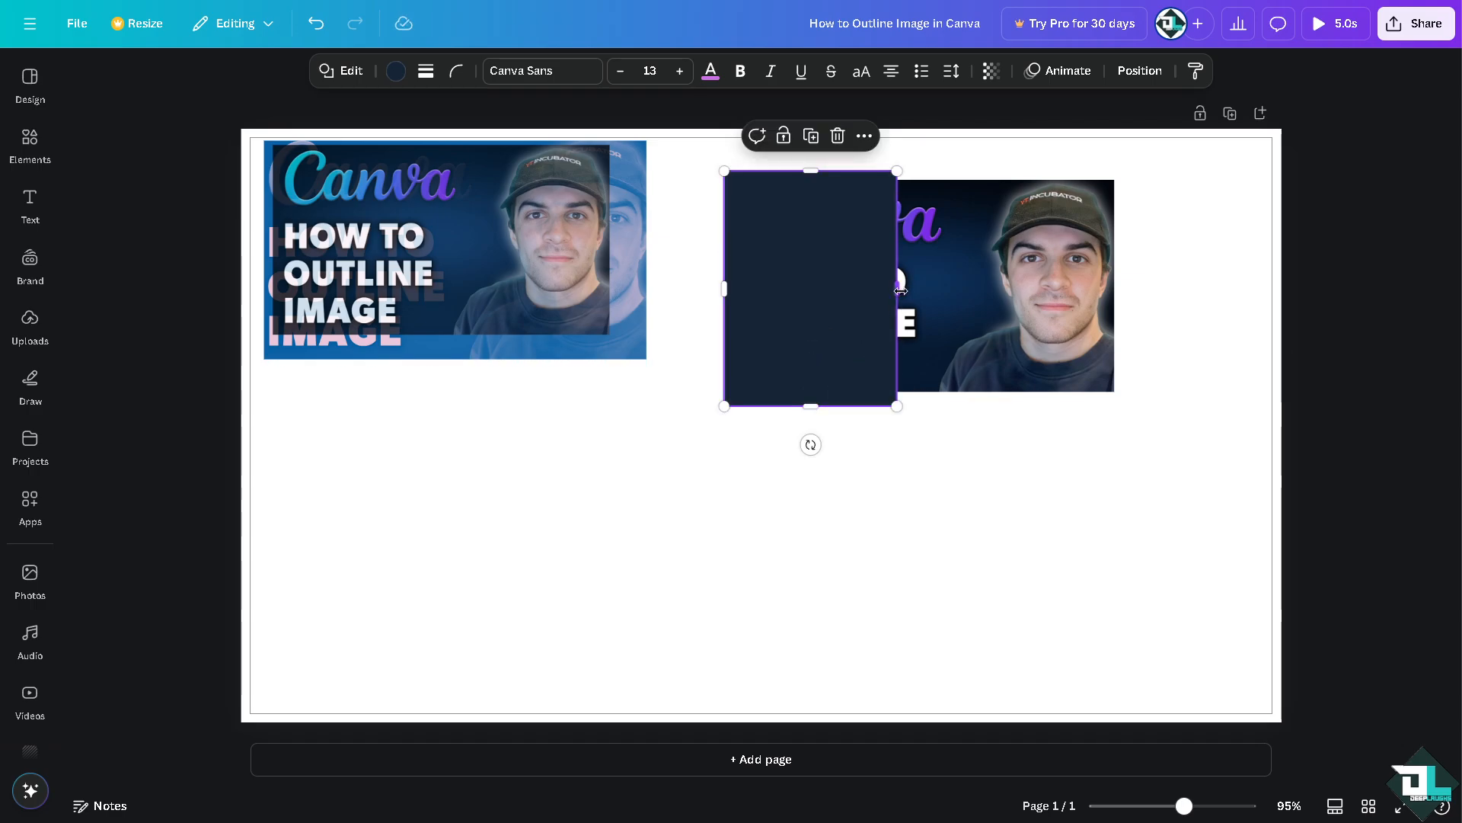
{"action": "left_click_drag", "start_coordinate": [900, 290], "coordinate": [1133, 288]}
Change the dark rectangle's layer order so that it sits behind the thumbnail as an outline
{"action": "right_click", "coordinate": [989, 283]}
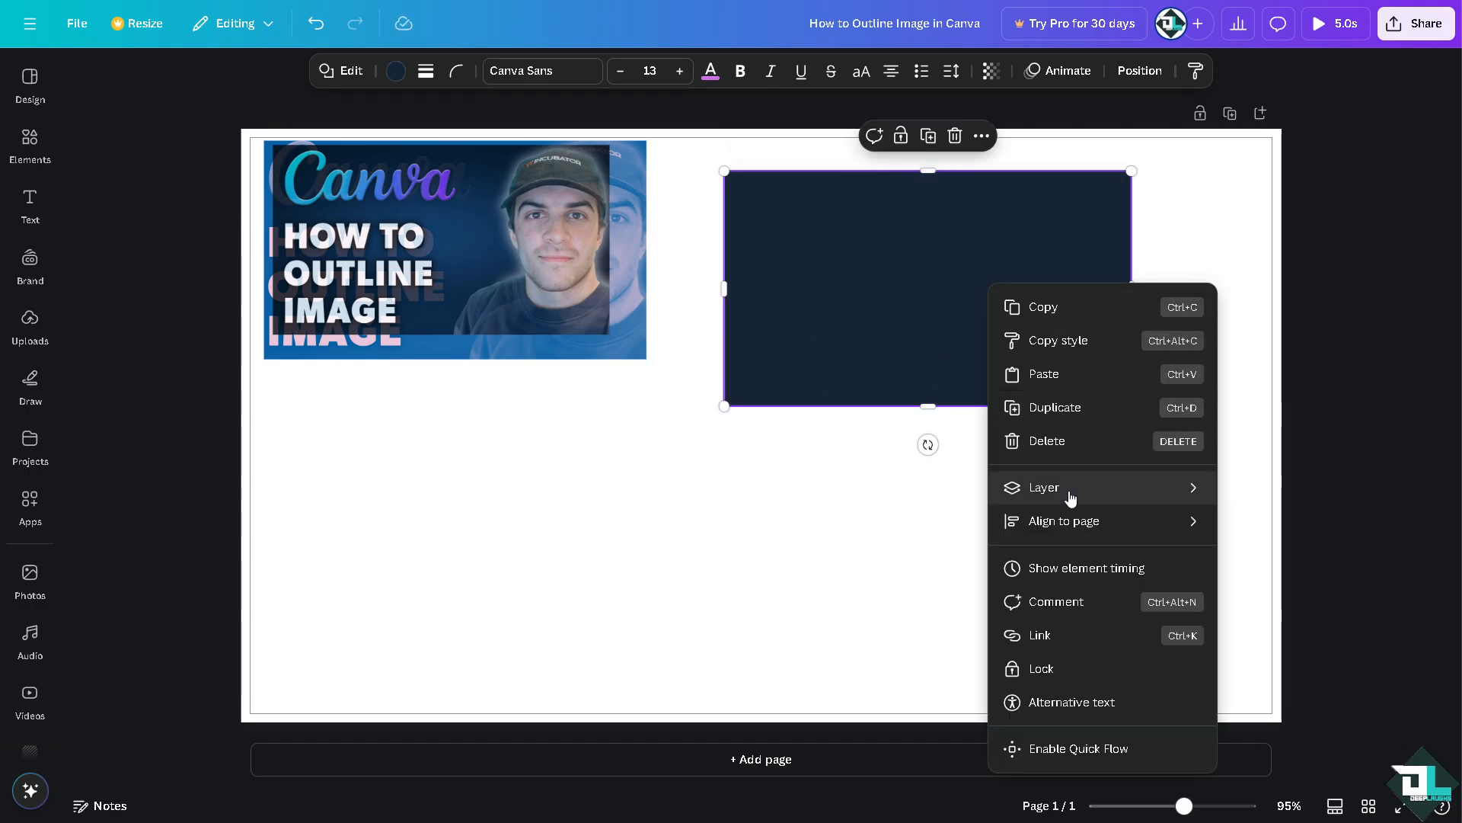
{"action": "mouse_move", "coordinate": [1071, 497]}
{"action": "left_click", "coordinate": [1267, 590]}
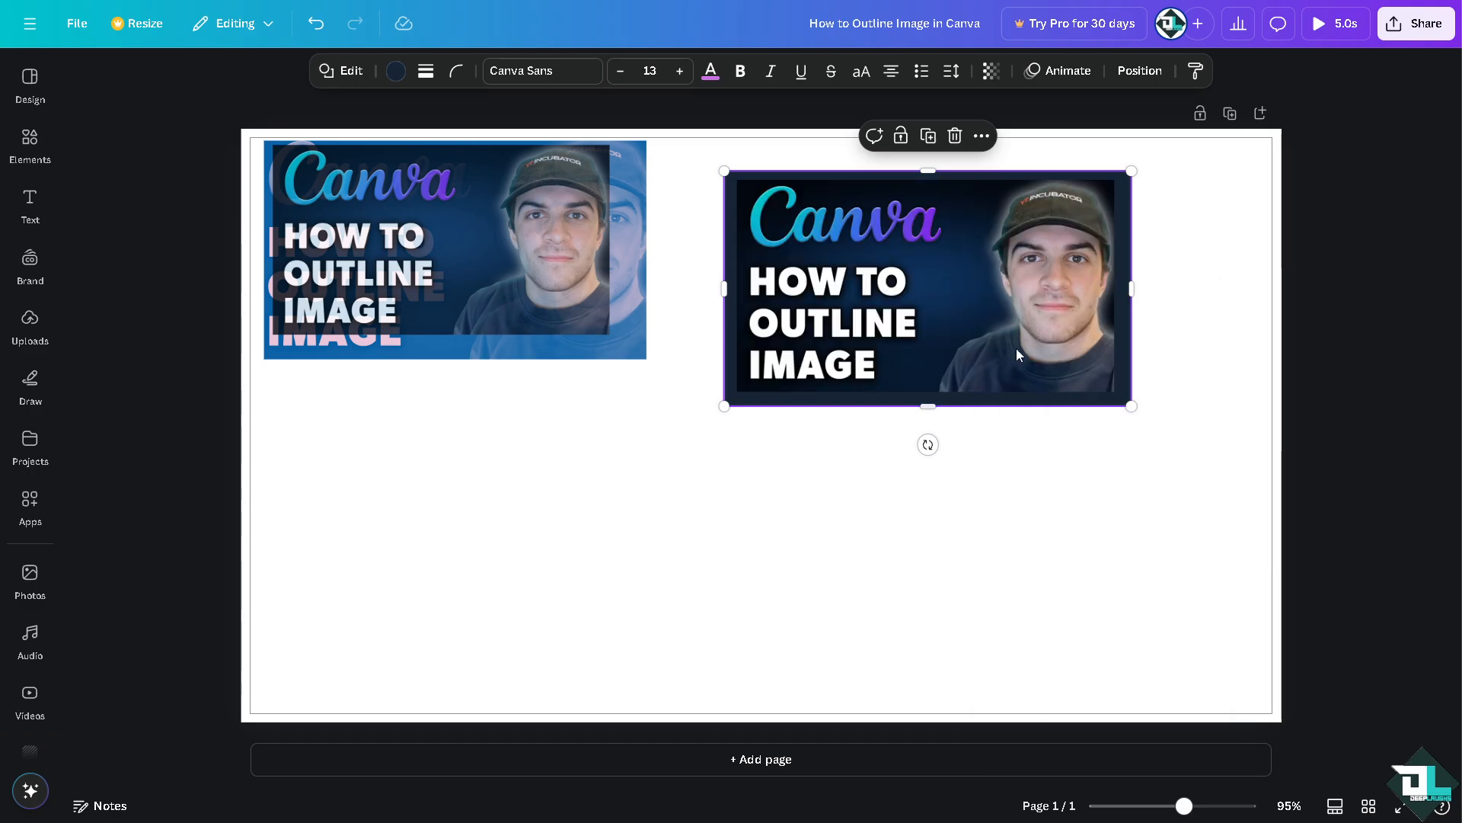
{"action": "left_click", "coordinate": [1222, 254]}
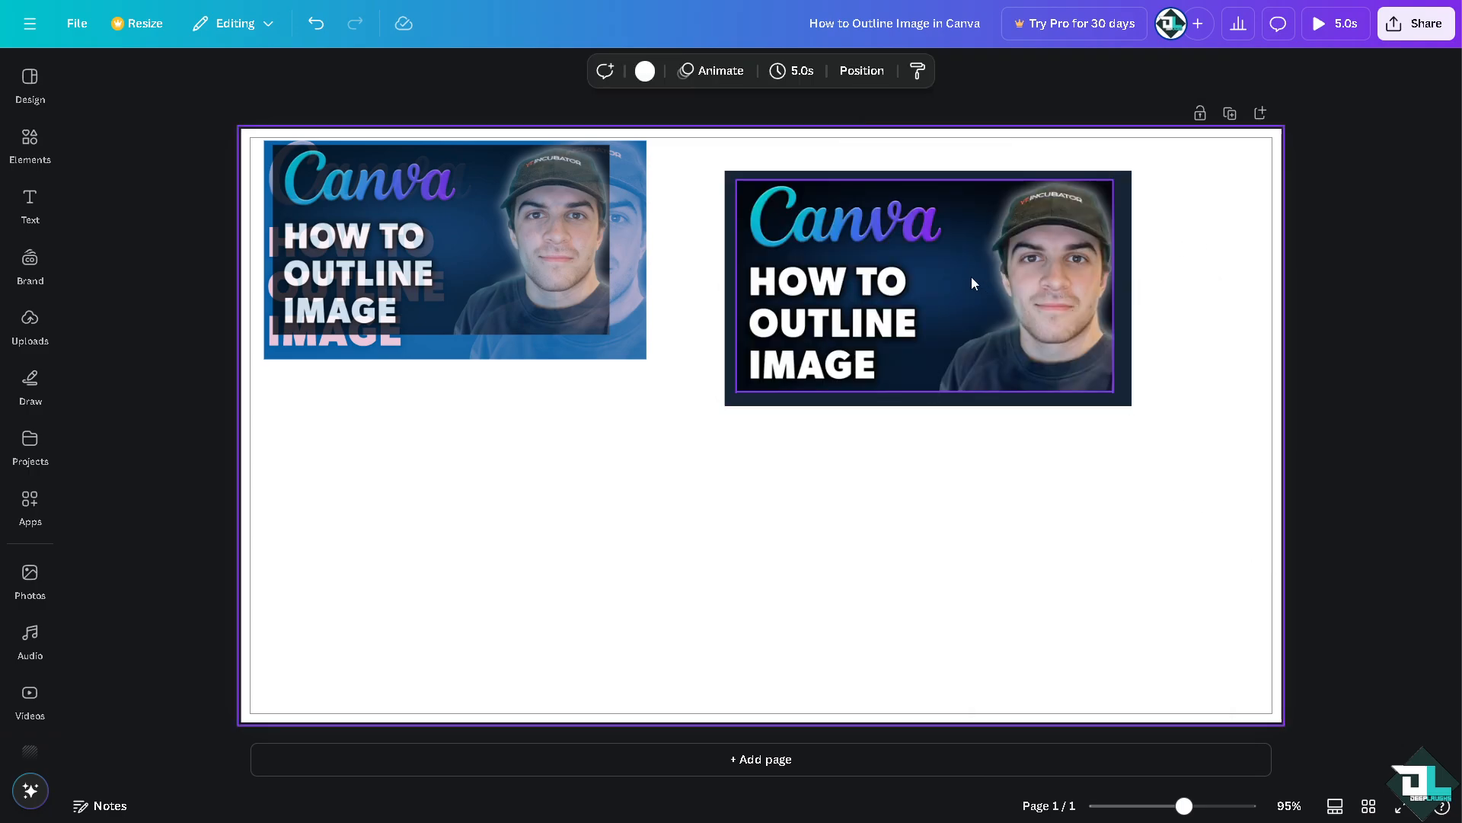
Select the thumbnail with its dark rectangle, try to group them, and move both up beside the first outlined image
{"action": "left_click", "coordinate": [735, 288]}
{"action": "right_click", "coordinate": [889, 246]}
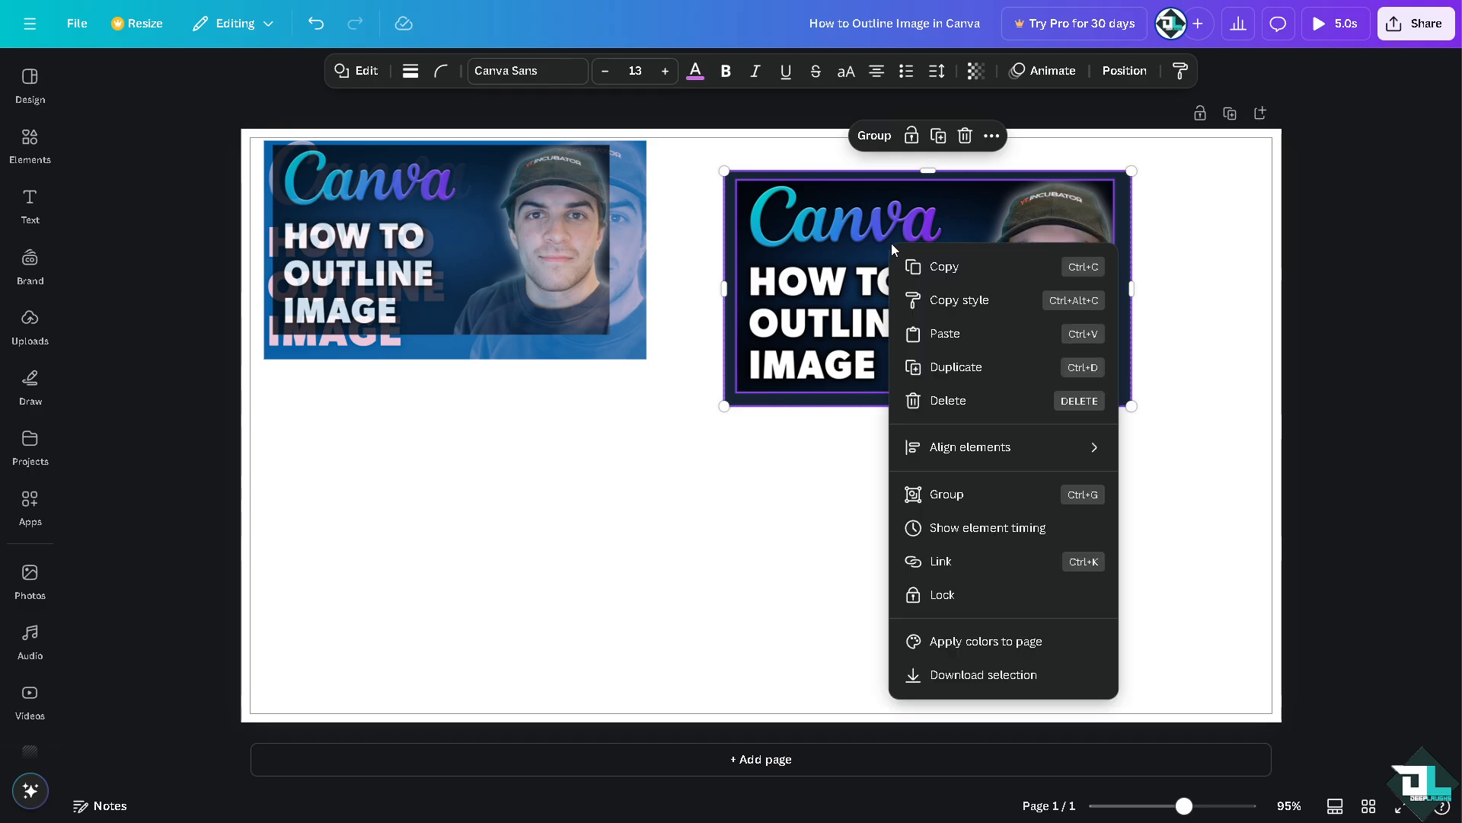
{"action": "left_click", "coordinate": [874, 138]}
{"action": "left_click_drag", "start_coordinate": [869, 238], "coordinate": [807, 209]}
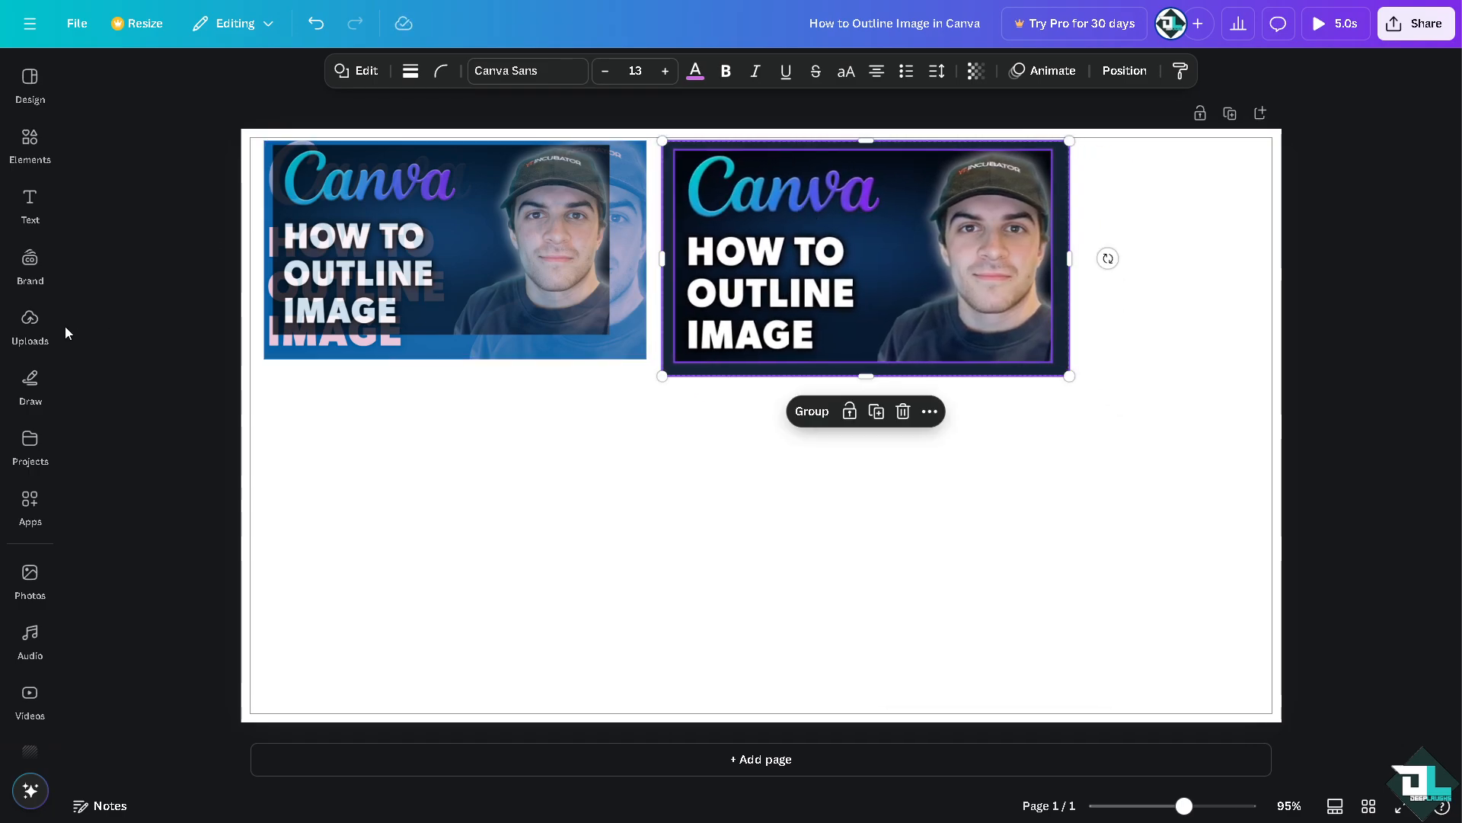
Insert another "How to Outline Image" thumbnail from the uploads and place it in the blank area below the outlined images
{"action": "left_click", "coordinate": [30, 324]}
{"action": "left_click", "coordinate": [137, 265]}
{"action": "left_click", "coordinate": [591, 370]}
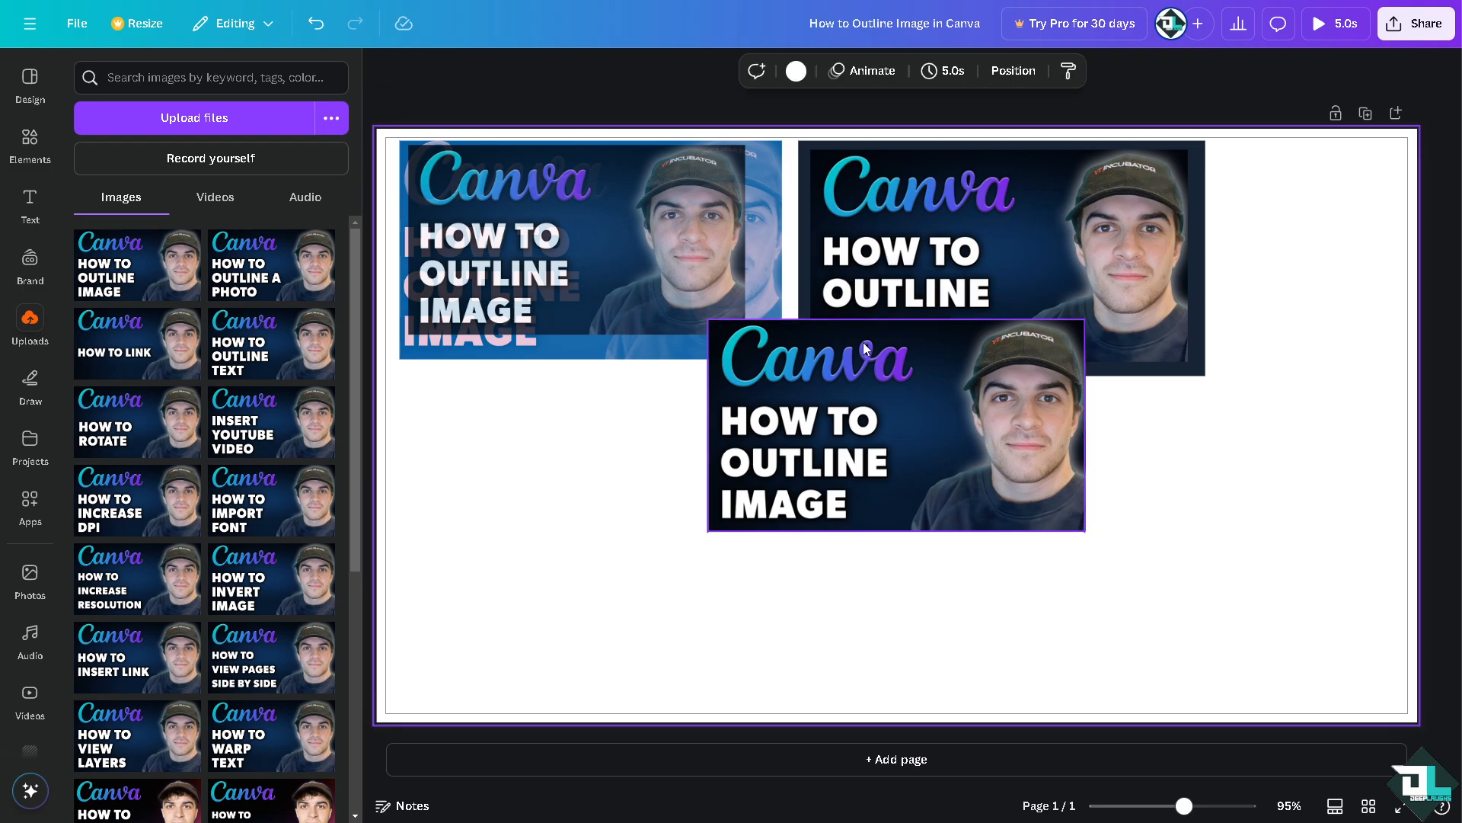
{"action": "left_click_drag", "start_coordinate": [865, 348], "coordinate": [653, 453]}
{"action": "left_click", "coordinate": [383, 68]}
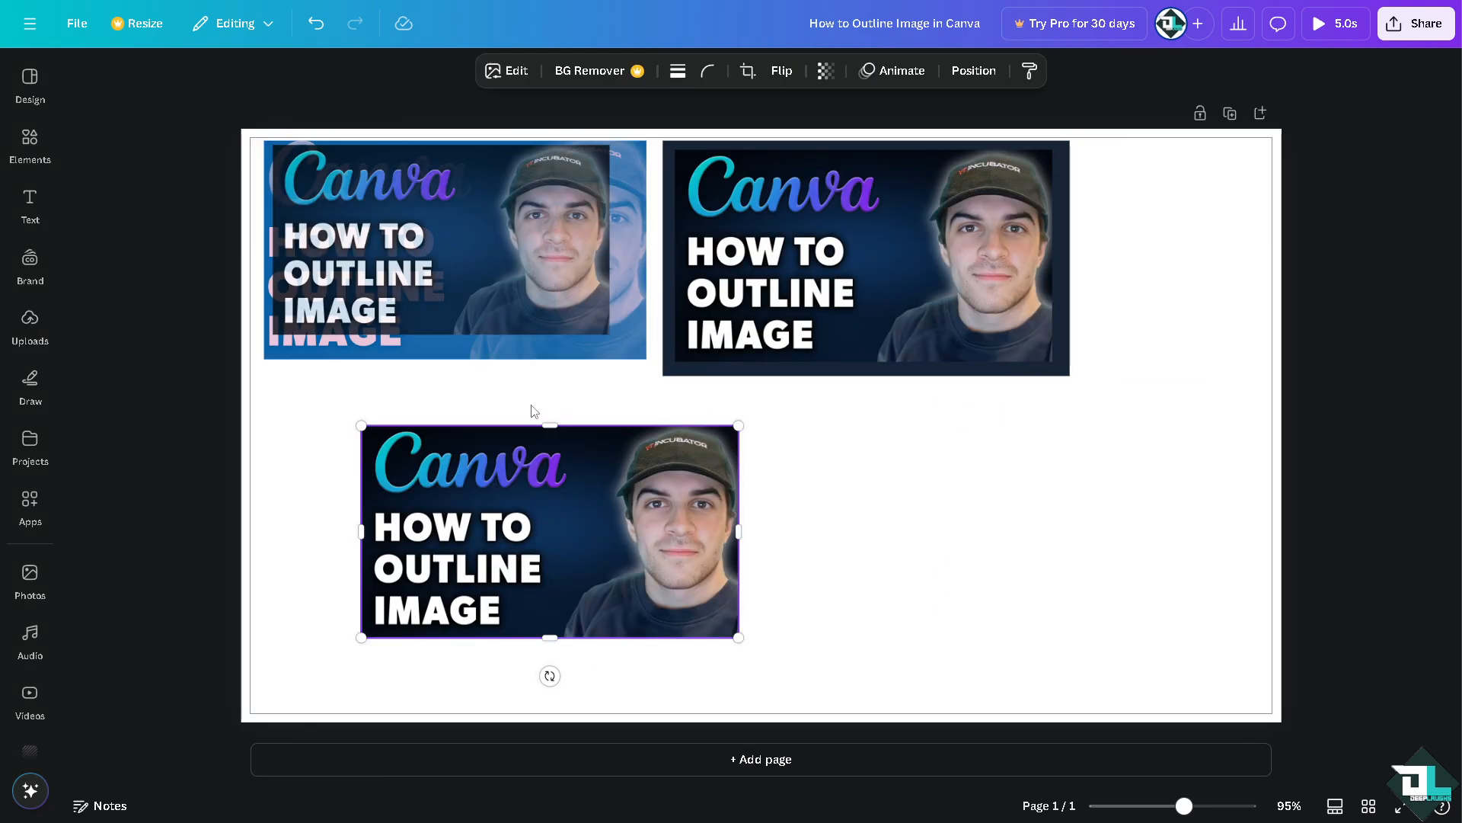
{"action": "left_click_drag", "start_coordinate": [533, 457], "coordinate": [575, 457]}
Insert a straight line from the Elements library and move it slightly lower over the new thumbnail
{"action": "left_click", "coordinate": [30, 199]}
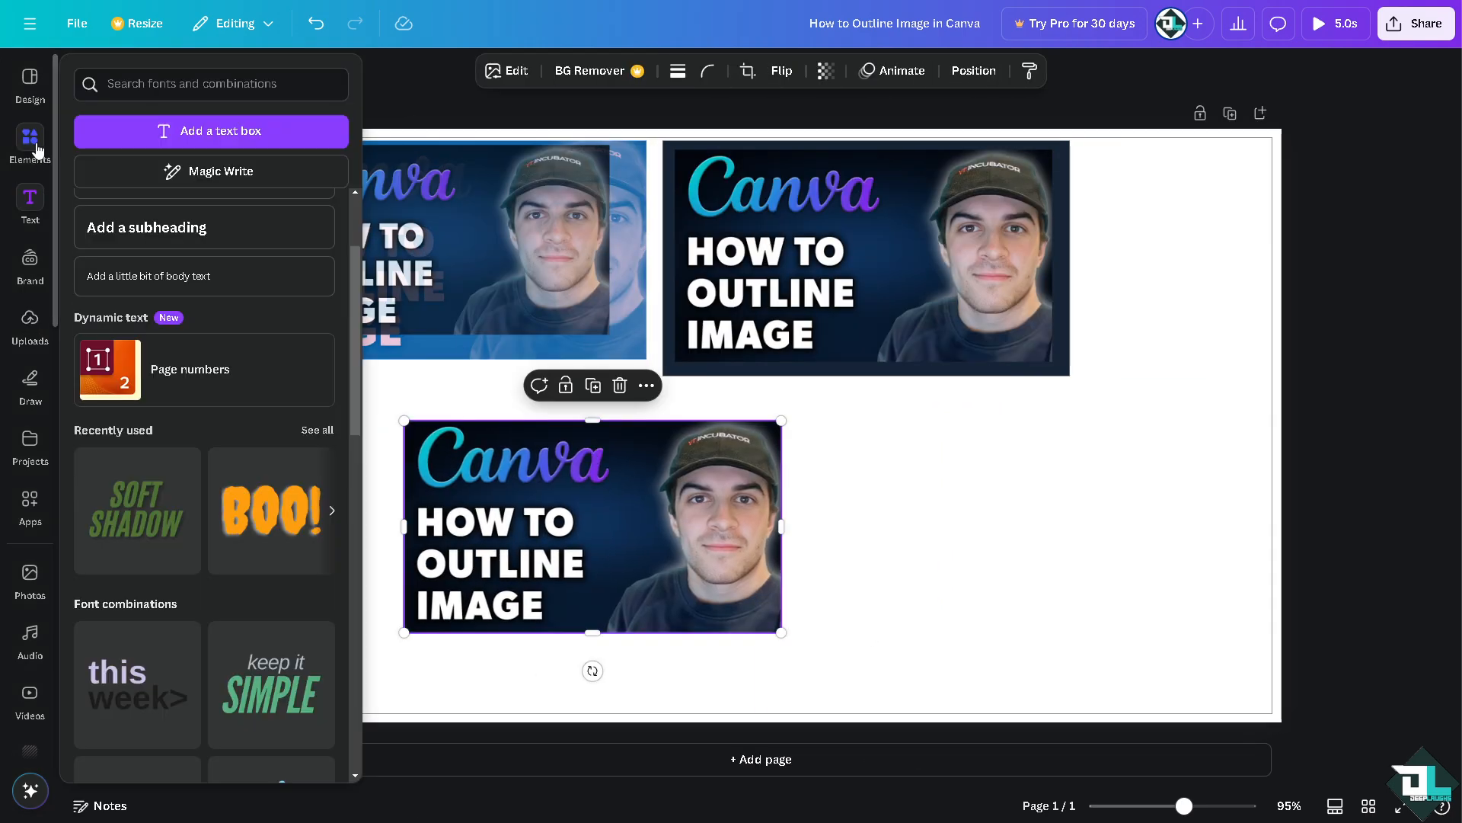
{"action": "left_click", "coordinate": [30, 141]}
{"action": "left_click", "coordinate": [204, 319]}
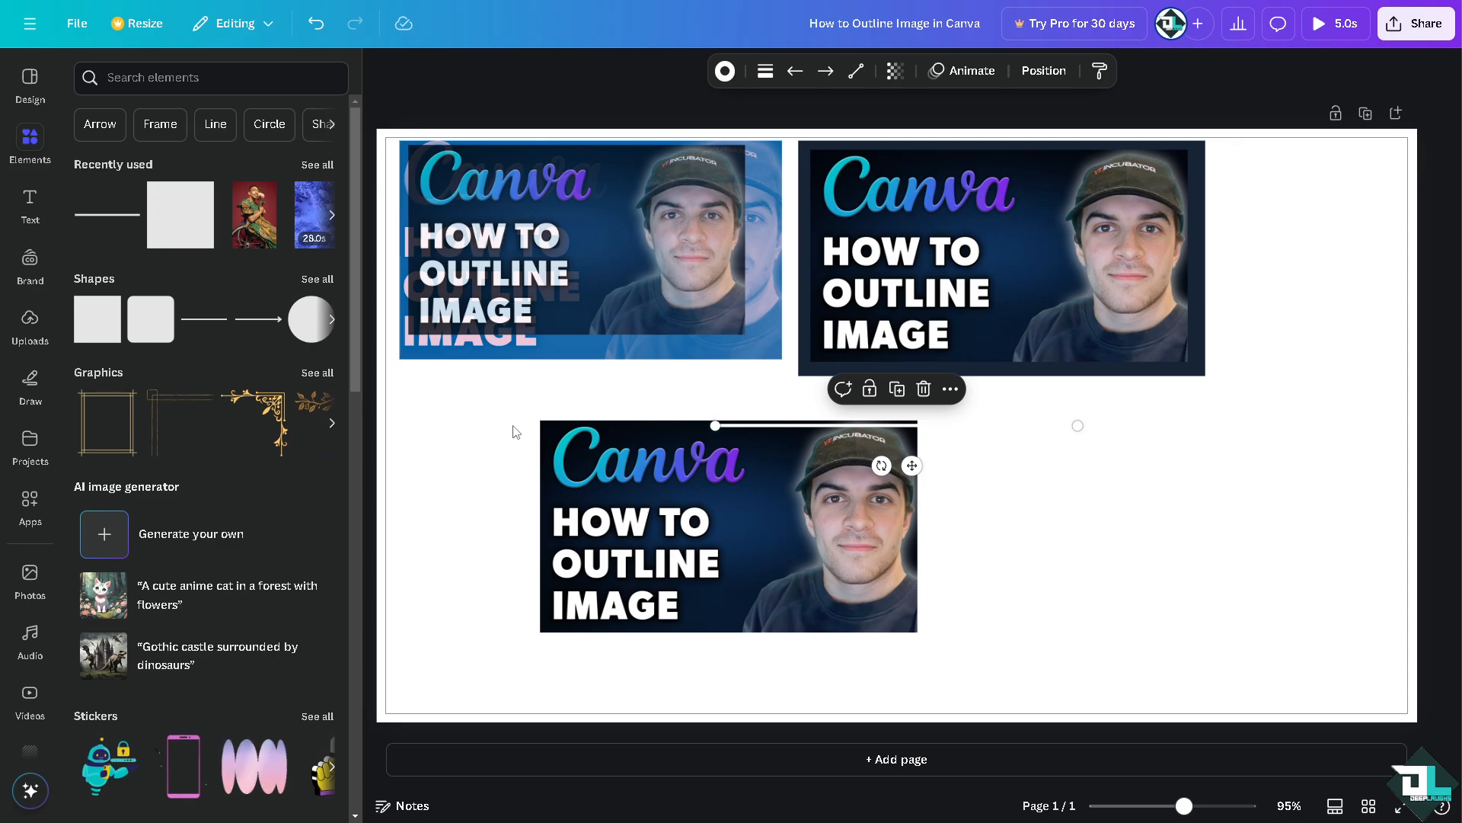
{"action": "left_click", "coordinate": [515, 431]}
{"action": "left_click_drag", "start_coordinate": [758, 426], "coordinate": [785, 463]}
Set the line's color to the default dark blue
{"action": "left_click", "coordinate": [724, 73]}
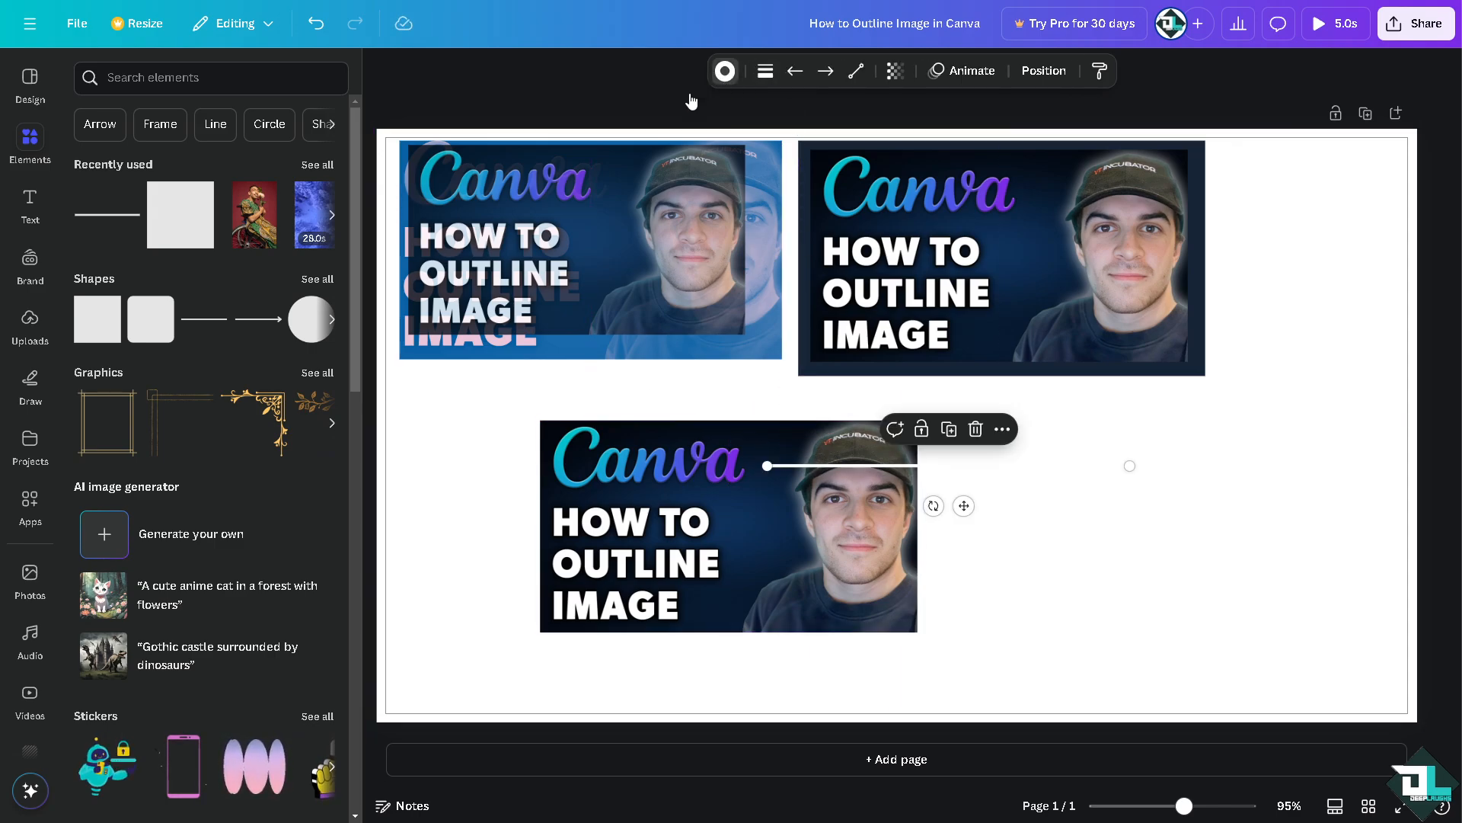
{"action": "left_click", "coordinate": [106, 511]}
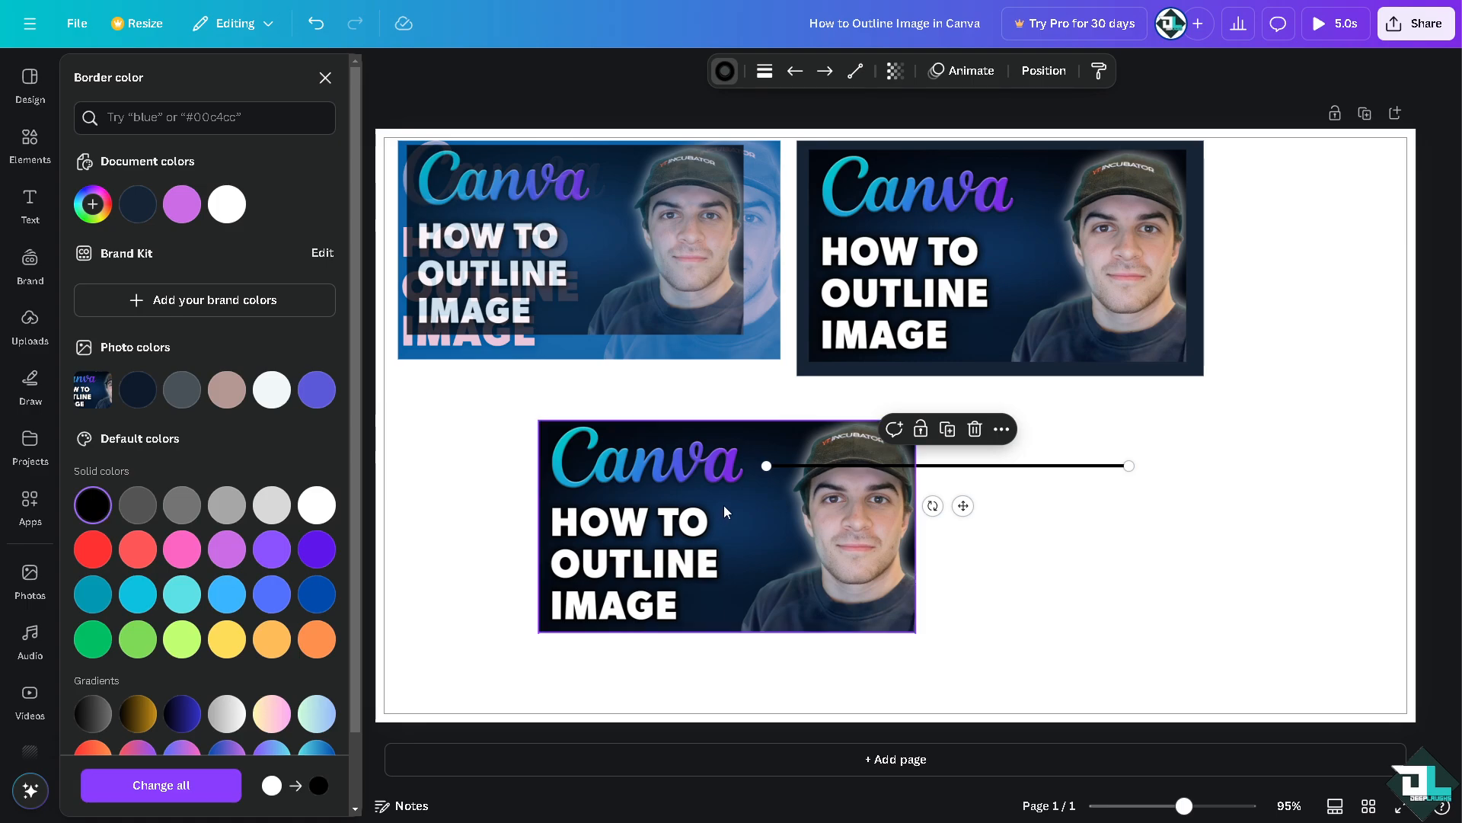
{"action": "left_click", "coordinate": [317, 594]}
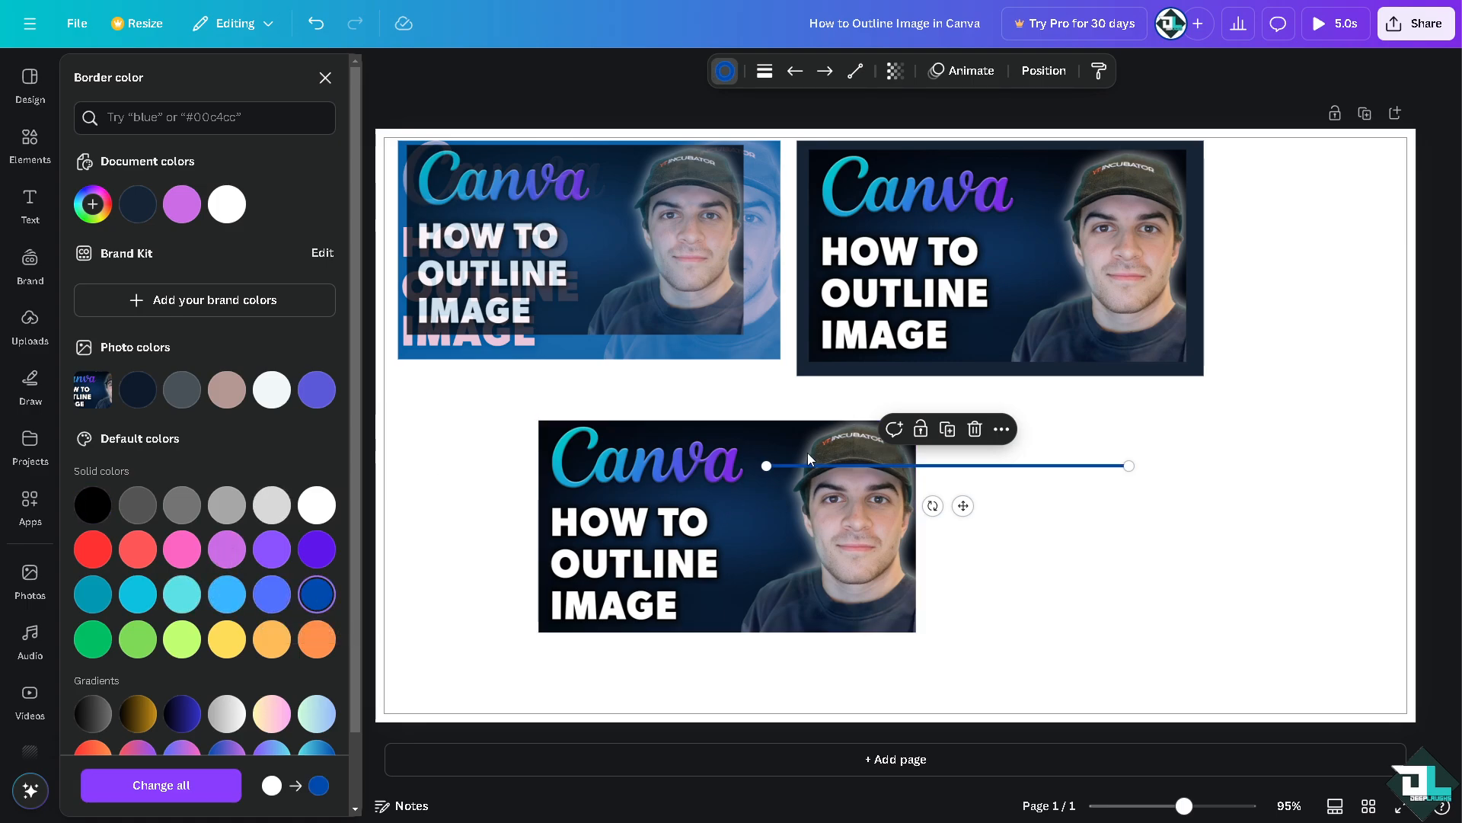
{"action": "left_click", "coordinate": [326, 78]}
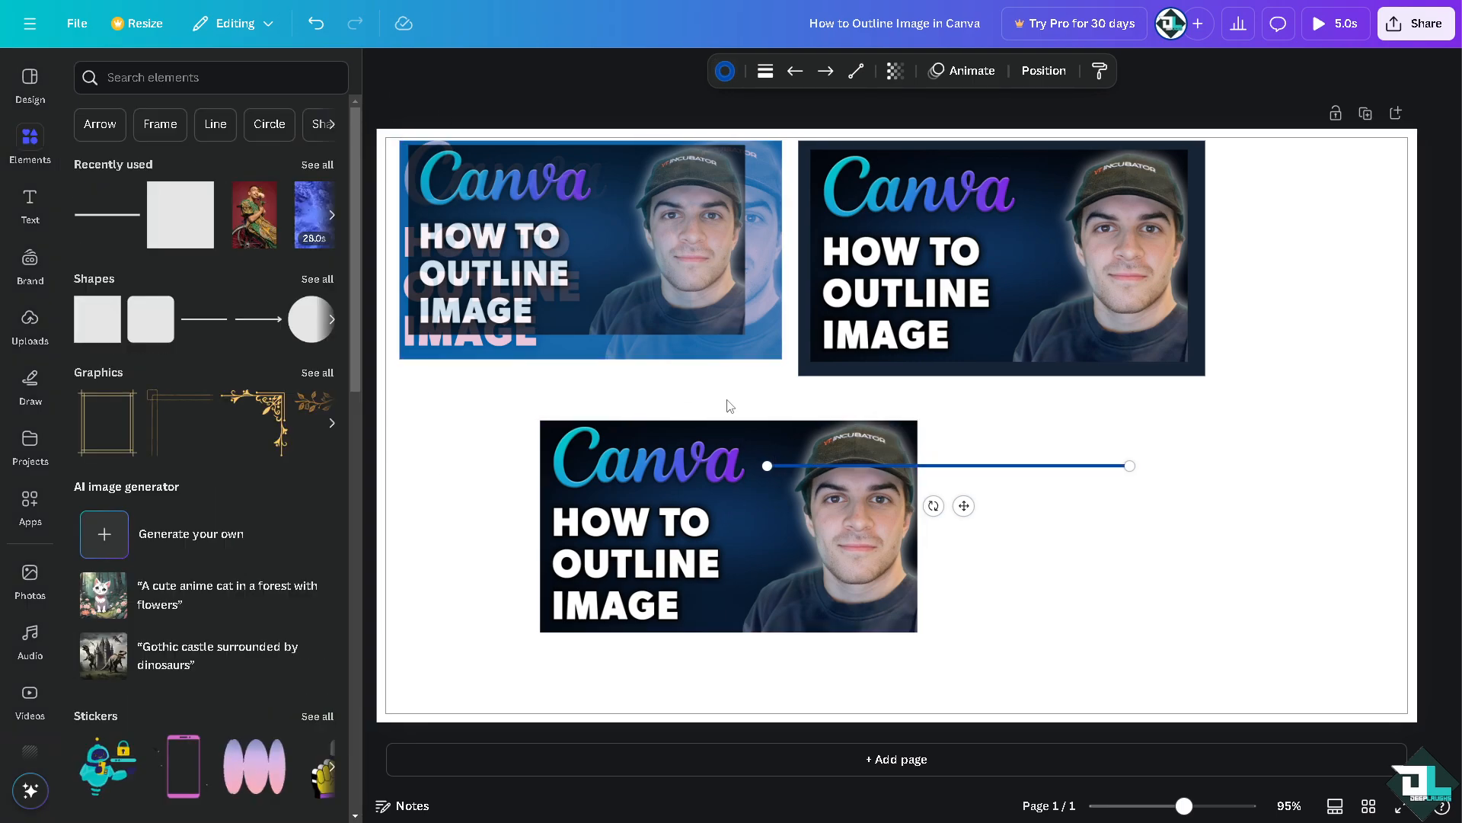
Move the blue line just above the new thumbnail and set its line weight to 10
{"action": "left_click_drag", "start_coordinate": [797, 466], "coordinate": [584, 400]}
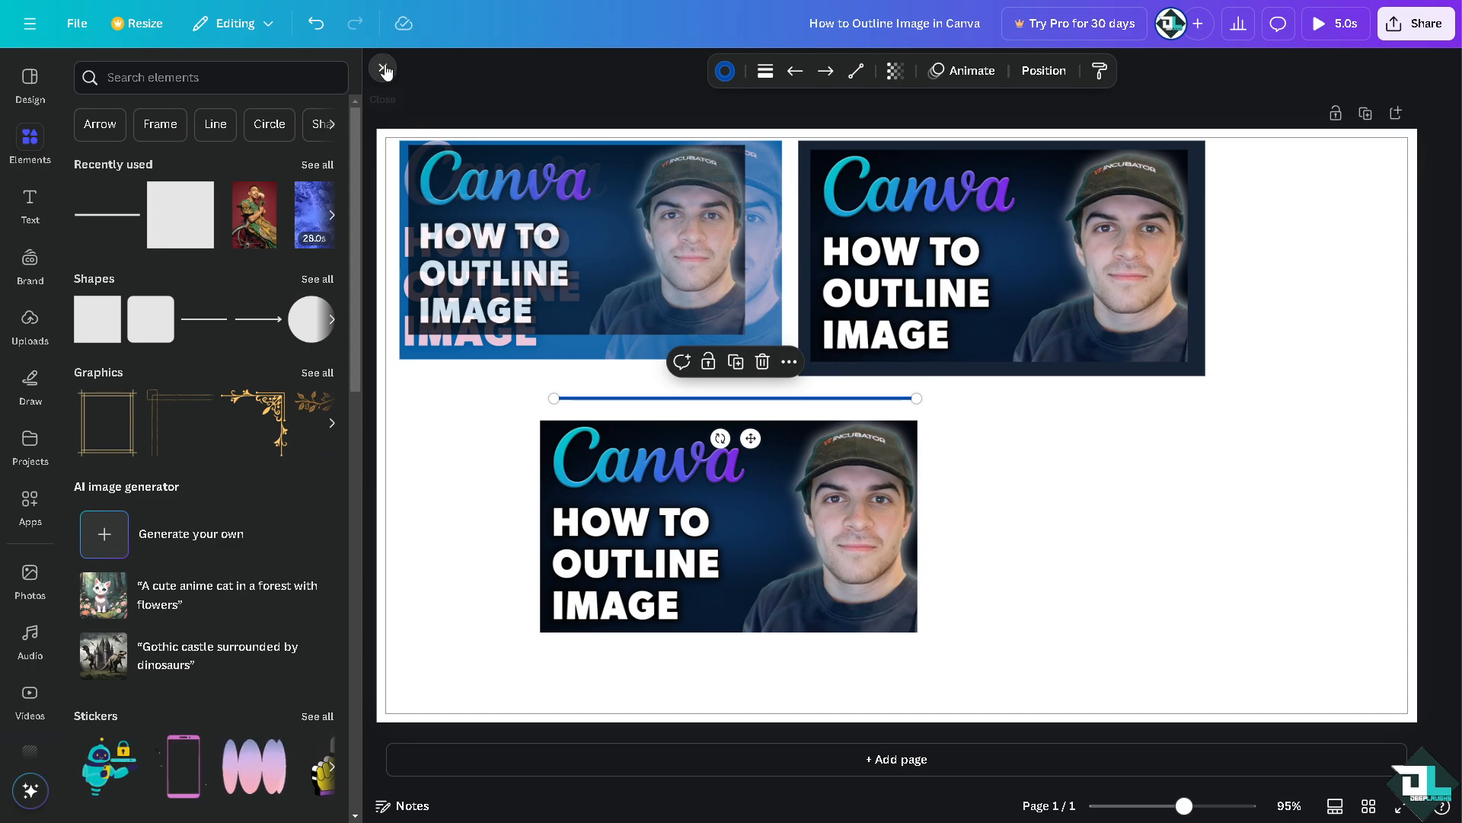
{"action": "left_click", "coordinate": [382, 68]}
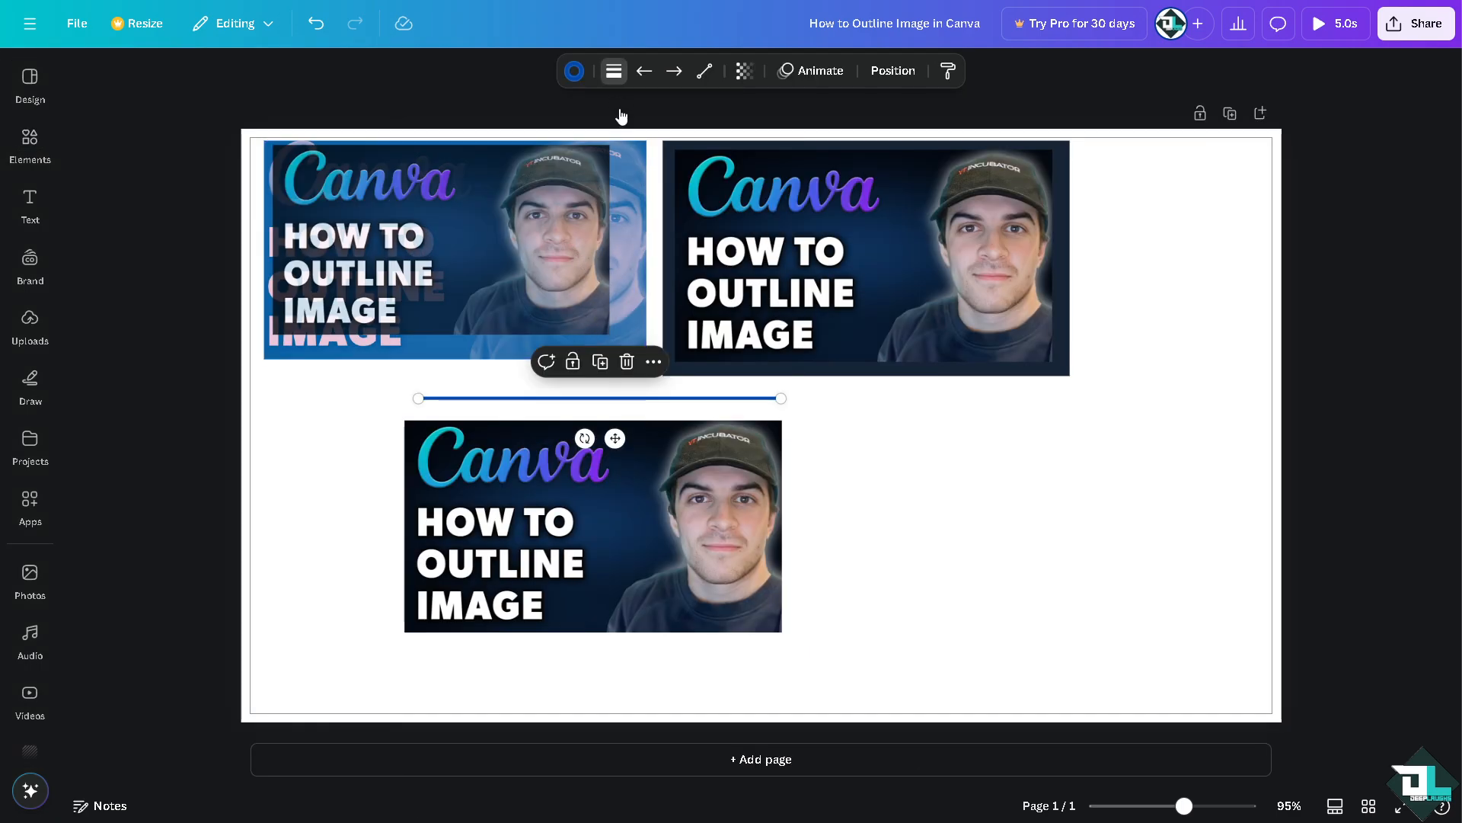
{"action": "left_click", "coordinate": [614, 70]}
{"action": "mouse_move", "coordinate": [511, 221]}
{"action": "left_mouse_down"}
{"action": "mouse_move", "coordinate": [556, 221]}
{"action": "mouse_move", "coordinate": [521, 220]}
{"action": "left_mouse_up"}
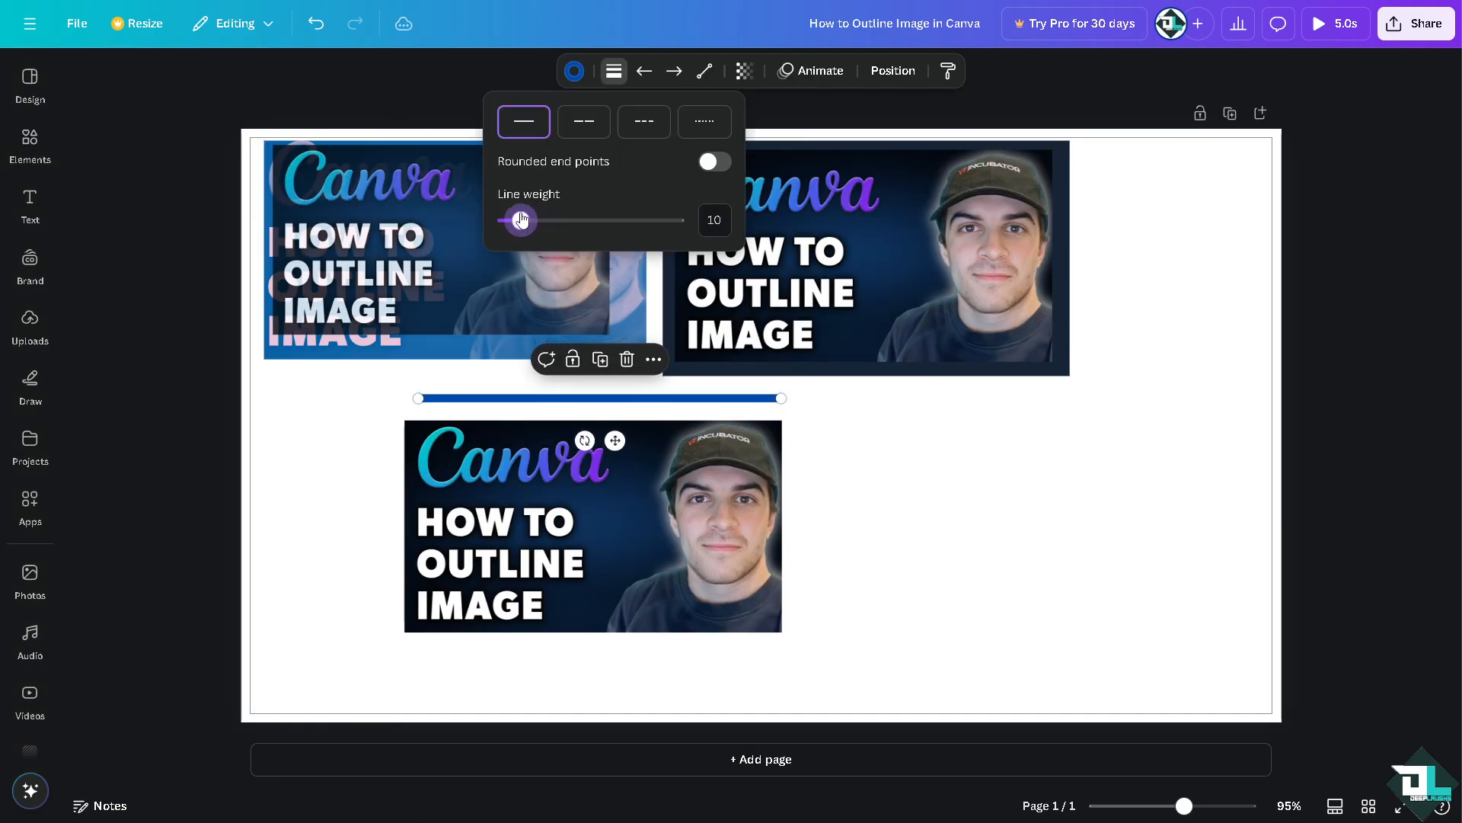
Fit the line along the thumbnail's top edge, extending slightly past both corners, and place a duplicate along the bottom edge
{"action": "left_click_drag", "start_coordinate": [521, 405], "coordinate": [514, 422]}
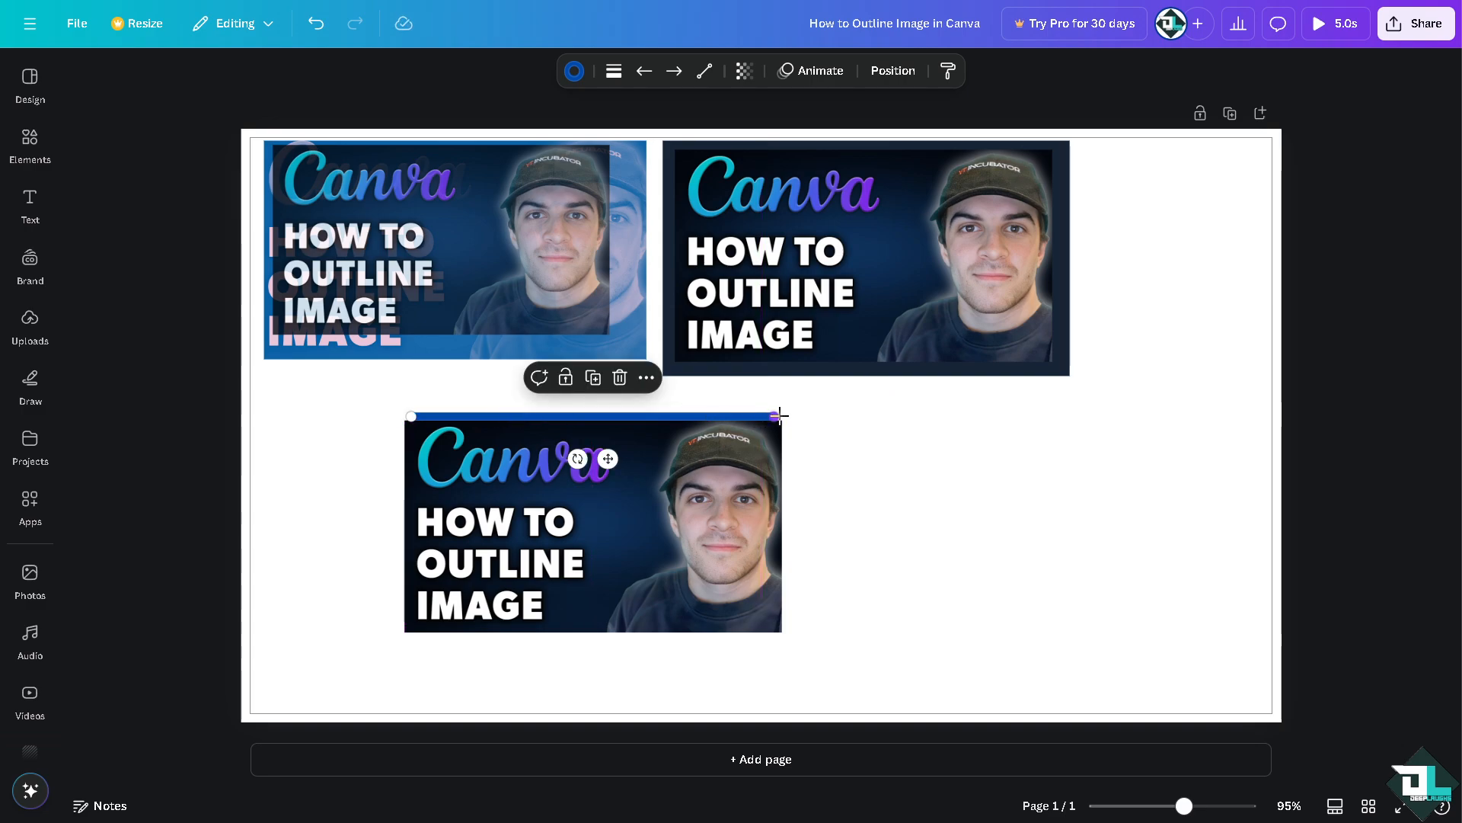
{"action": "left_click_drag", "start_coordinate": [780, 415], "coordinate": [801, 413]}
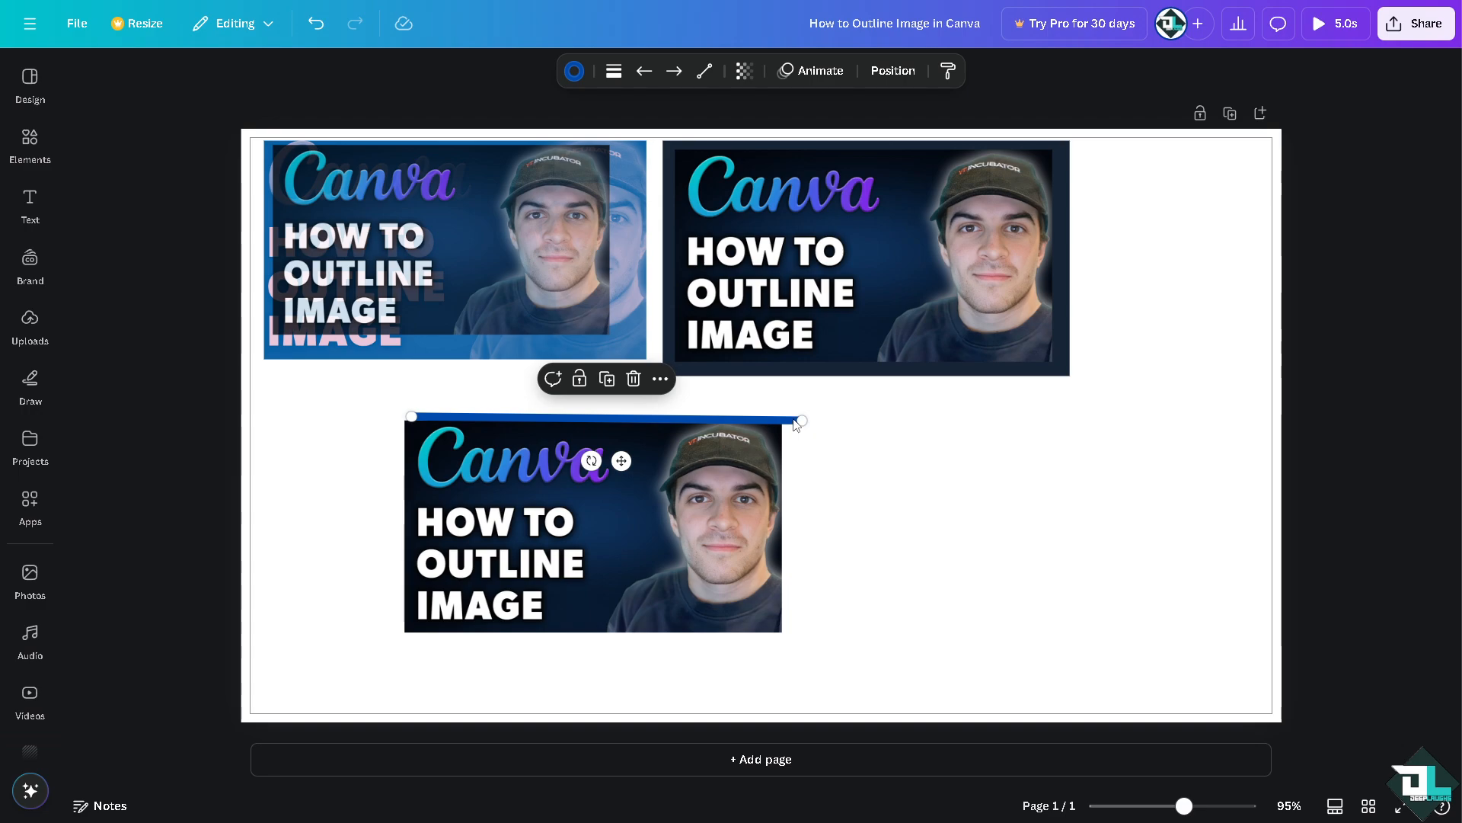
{"action": "left_click", "coordinate": [835, 427]}
{"action": "left_click_drag", "start_coordinate": [712, 420], "coordinate": [705, 401]}
{"action": "left_click_drag", "start_coordinate": [797, 401], "coordinate": [729, 416]}
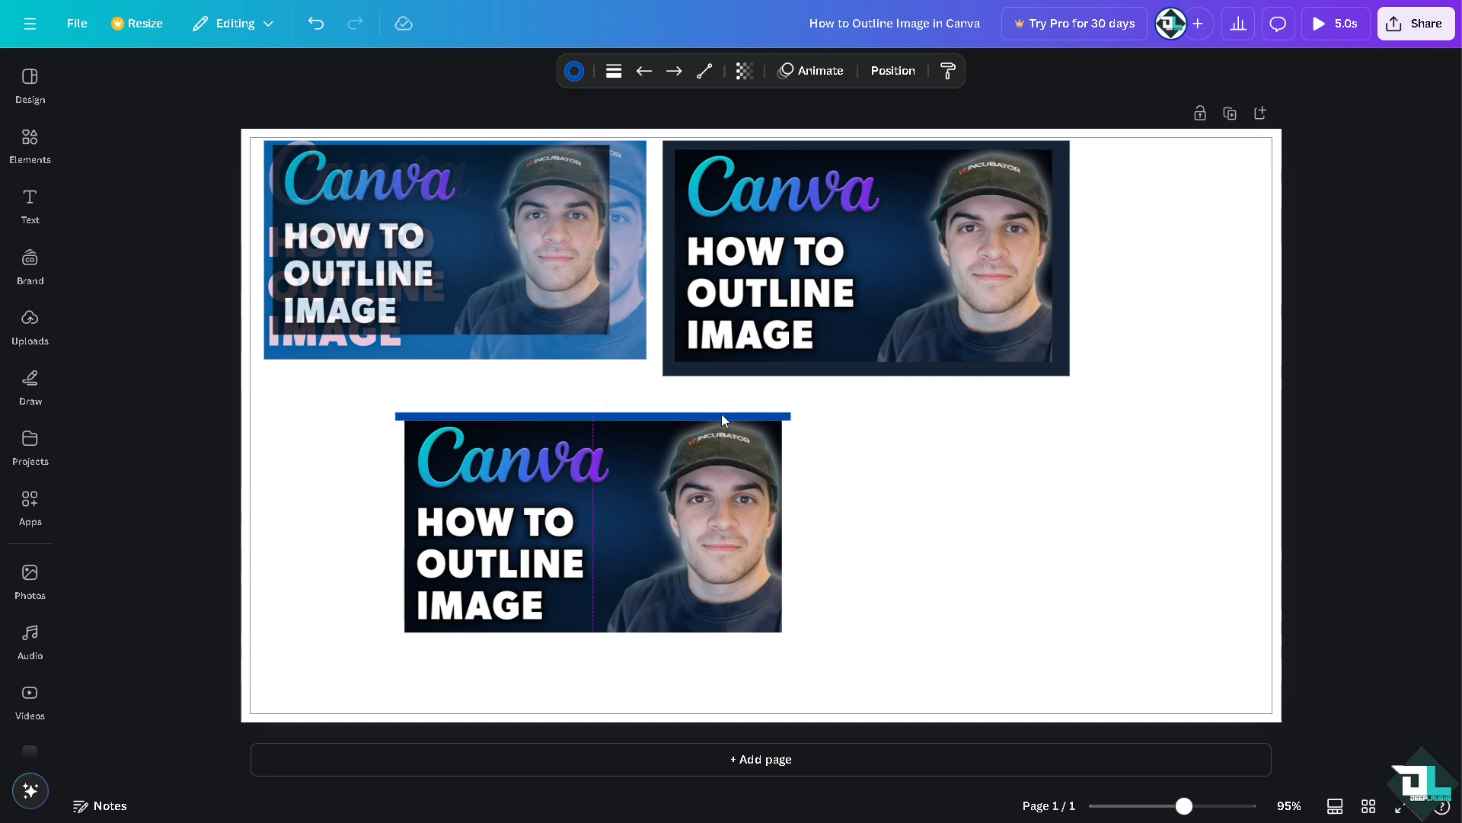
{"action": "key", "text": "ctrl+d"}
{"action": "left_click_drag", "start_coordinate": [629, 450], "coordinate": [621, 648]}
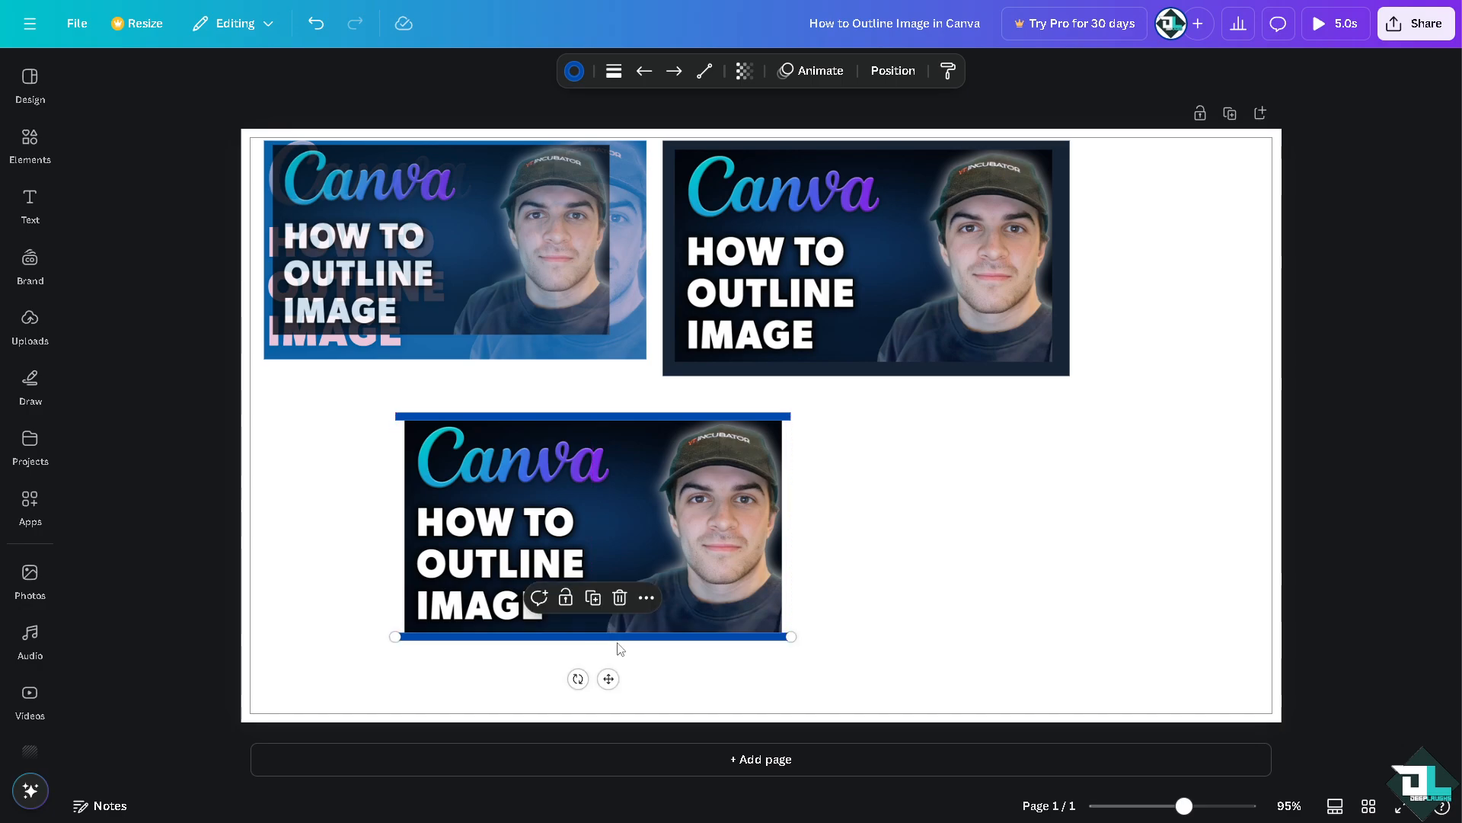
Duplicate the blue line, turn the copy vertical, and fit it along the thumbnail's right edge between the horizontal lines
{"action": "key", "text": "ctrl+d"}
{"action": "left_click_drag", "start_coordinate": [607, 657], "coordinate": [1175, 488]}
{"action": "left_click_drag", "start_coordinate": [1003, 527], "coordinate": [793, 457]}
{"action": "left_click_drag", "start_coordinate": [793, 252], "coordinate": [785, 419]}
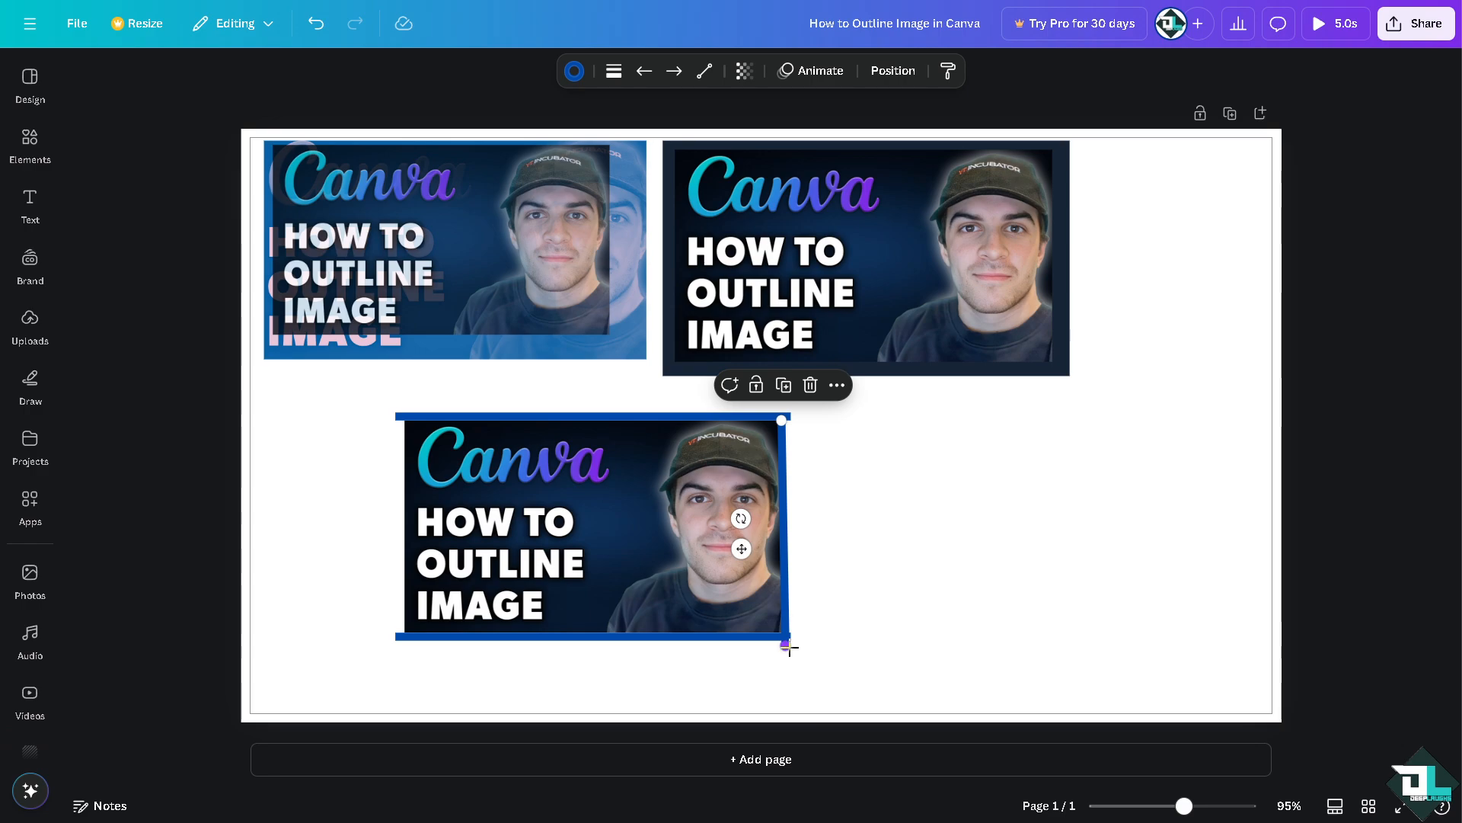
{"action": "left_click_drag", "start_coordinate": [789, 648], "coordinate": [782, 637]}
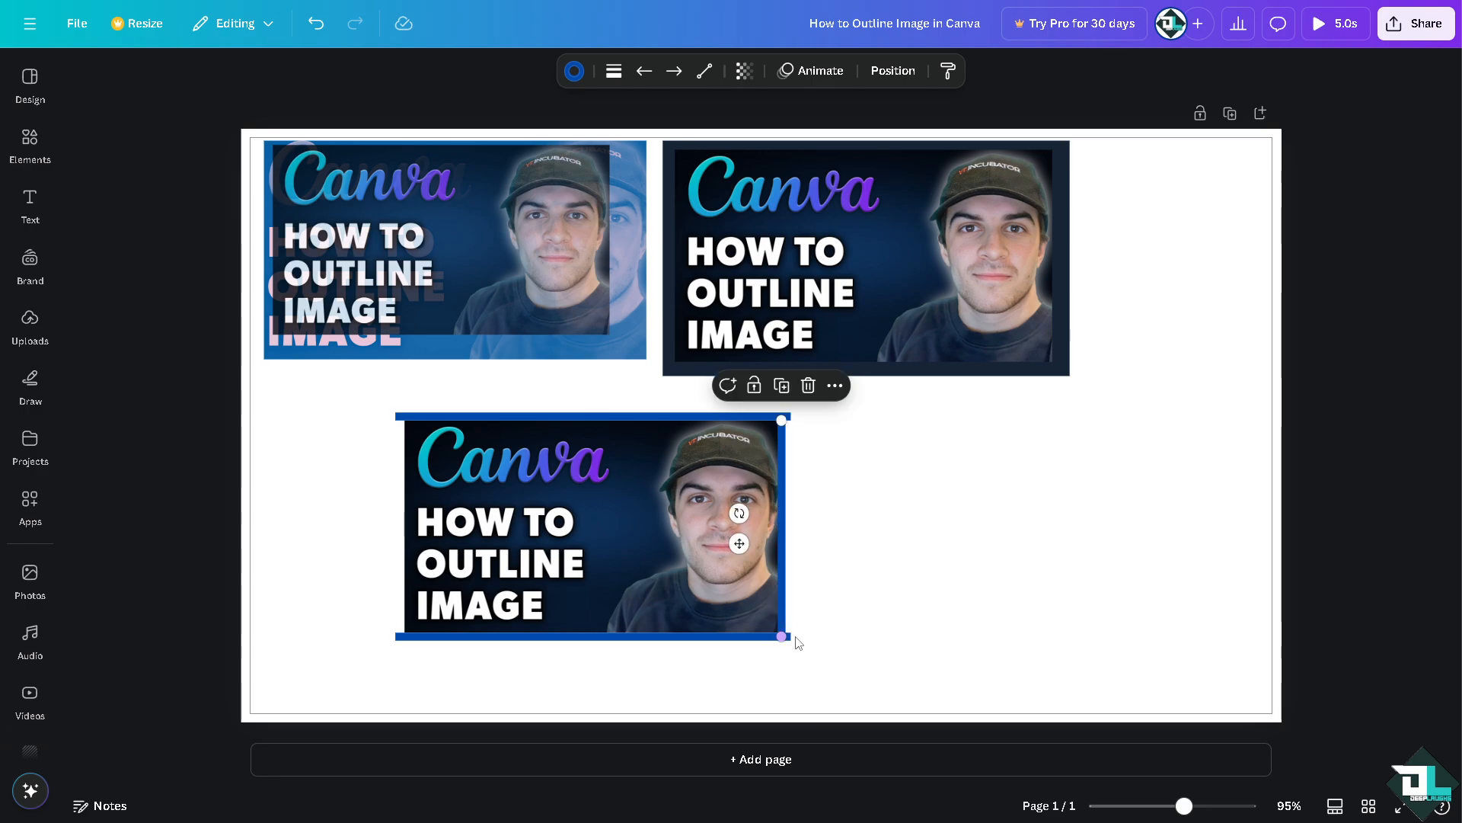
Duplicate the vertical blue line and place the copy along the thumbnail's left edge
{"action": "key", "text": "ctrl+d"}
{"action": "left_click_drag", "start_coordinate": [797, 588], "coordinate": [401, 566]}
{"action": "left_click", "coordinate": [1002, 564]}
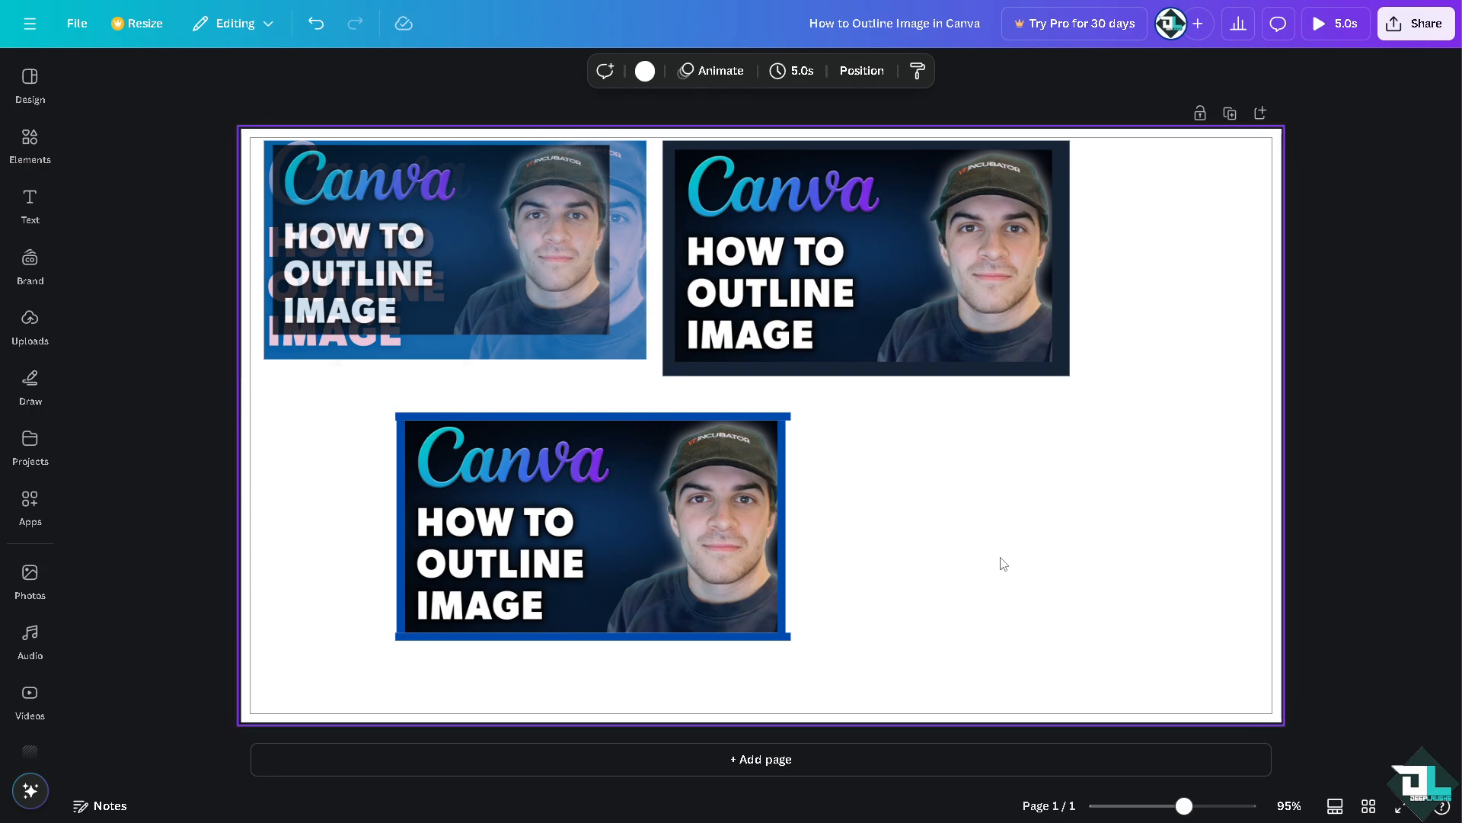
Shorten the right ends of the top and bottom blue lines to meet the vertical line at the thumbnail's right corners
{"action": "left_click", "coordinate": [775, 417]}
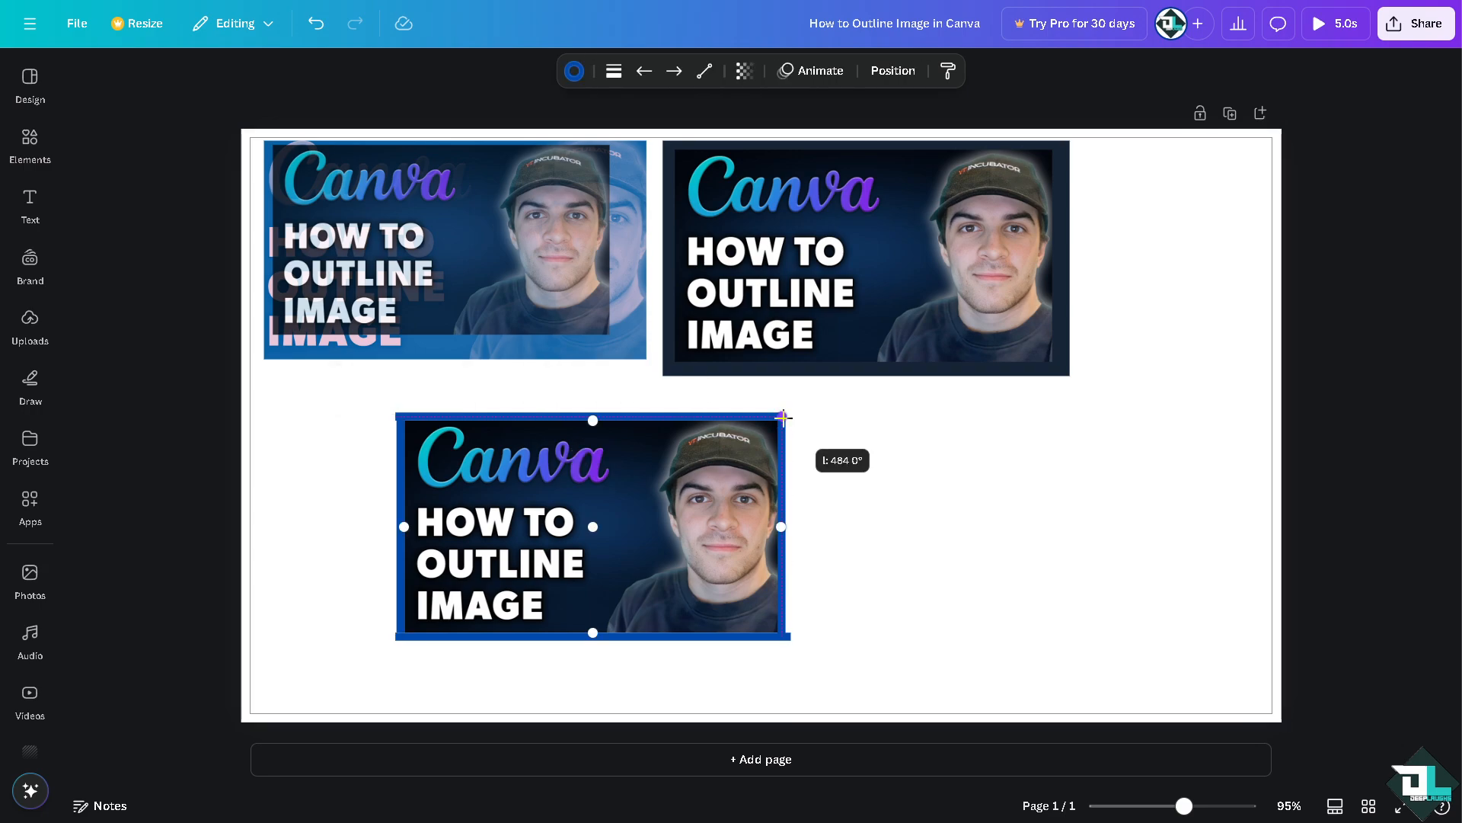
{"action": "left_click", "coordinate": [786, 634]}
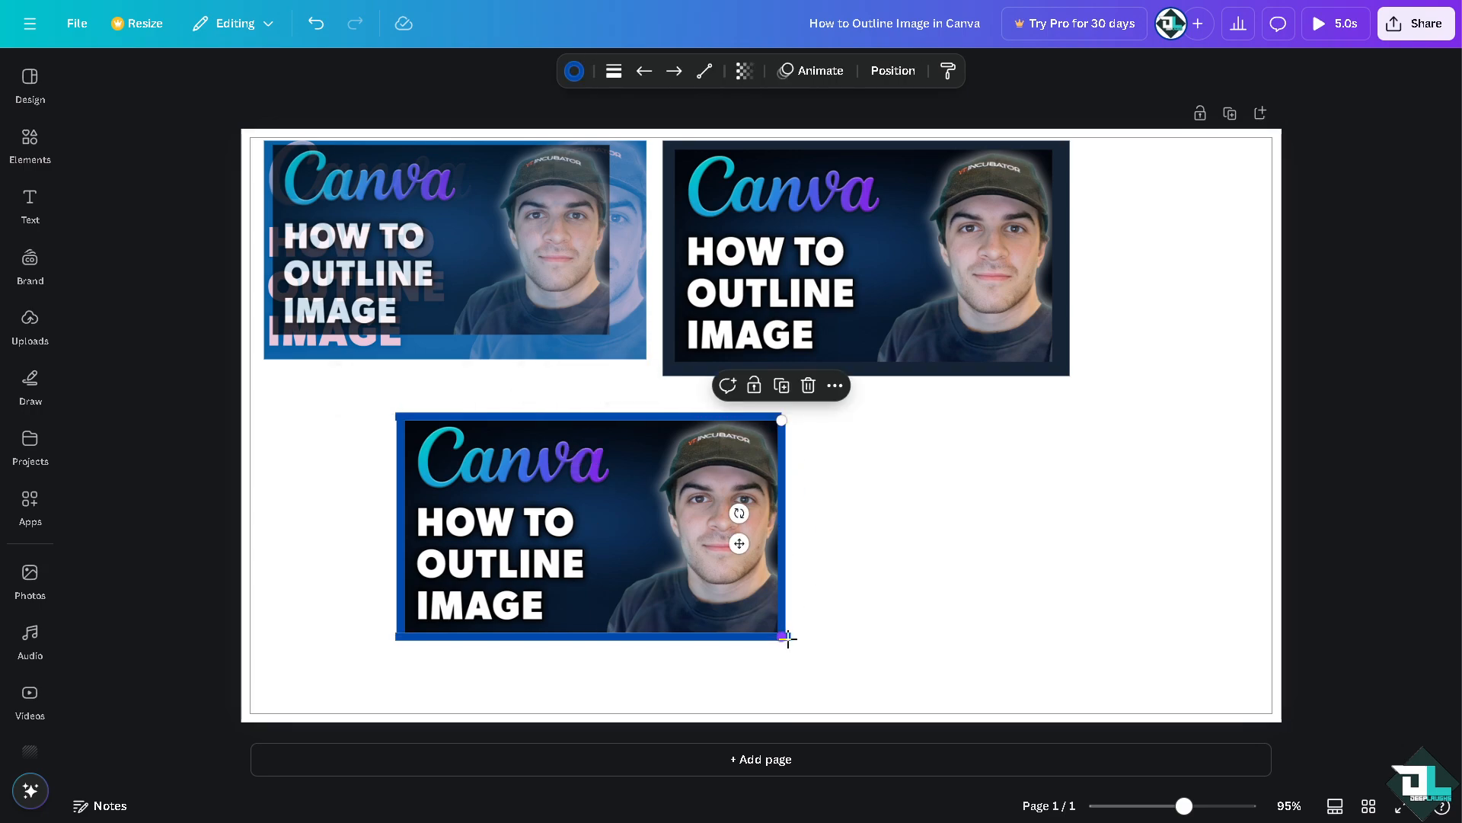
{"action": "left_click", "coordinate": [774, 639]}
{"action": "left_click_drag", "start_coordinate": [793, 637], "coordinate": [786, 637]}
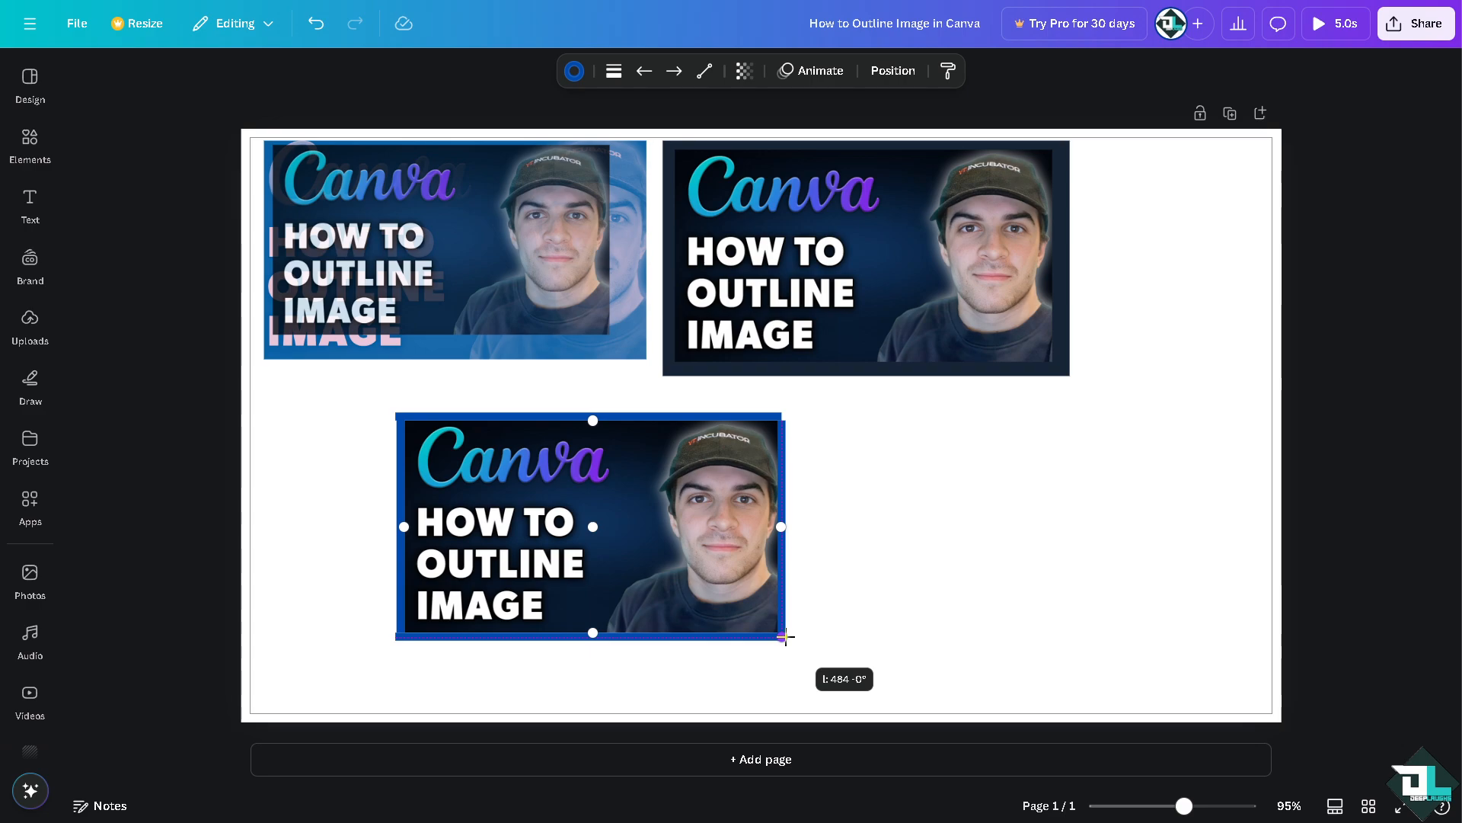
{"action": "left_click", "coordinate": [797, 509]}
{"action": "left_click", "coordinate": [767, 417]}
{"action": "left_click_drag", "start_coordinate": [781, 416], "coordinate": [789, 417]}
{"action": "left_click", "coordinate": [660, 441]}
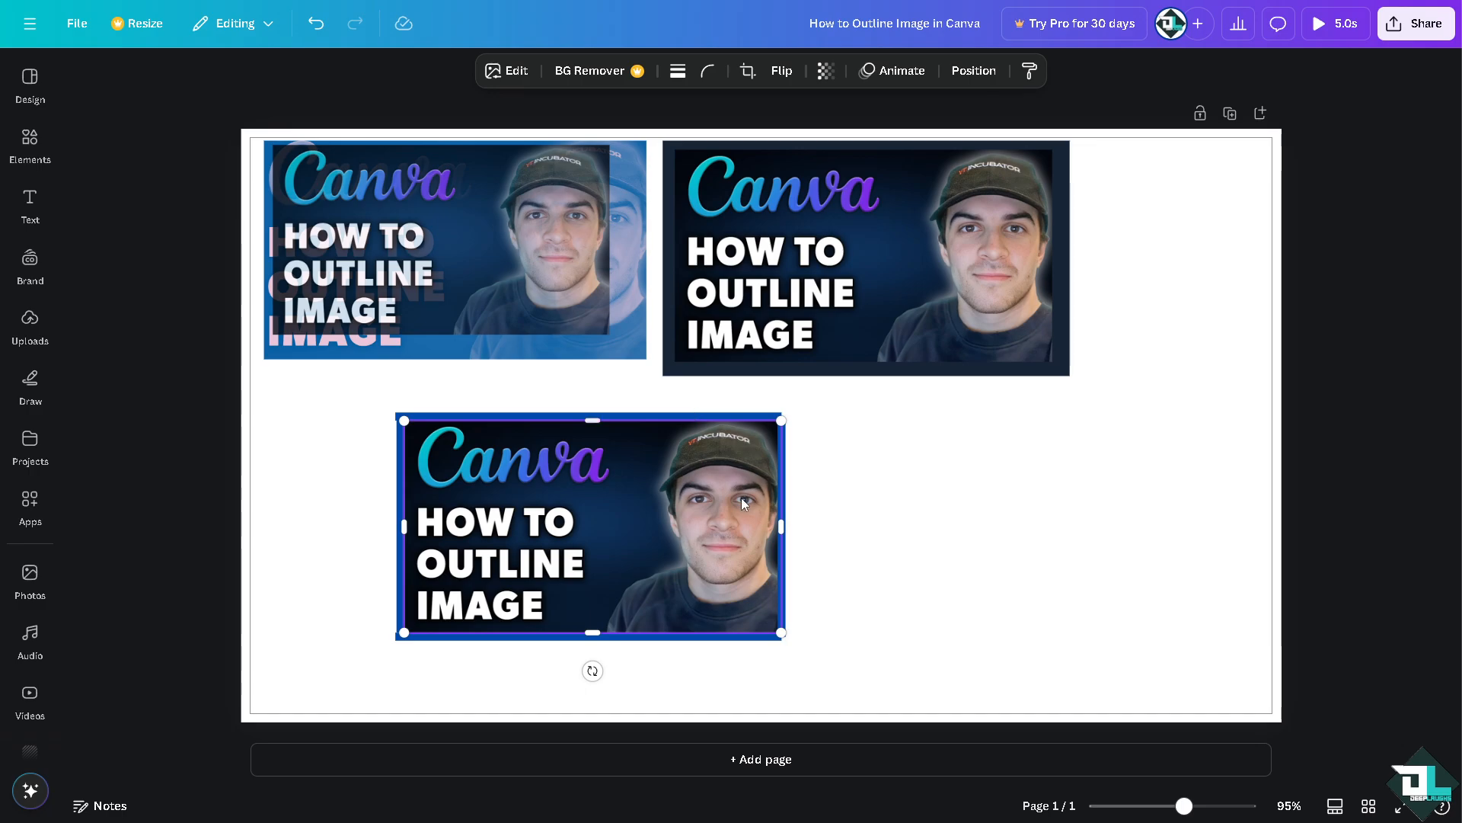
{"action": "left_click", "coordinate": [915, 496]}
{"action": "left_click", "coordinate": [749, 492]}
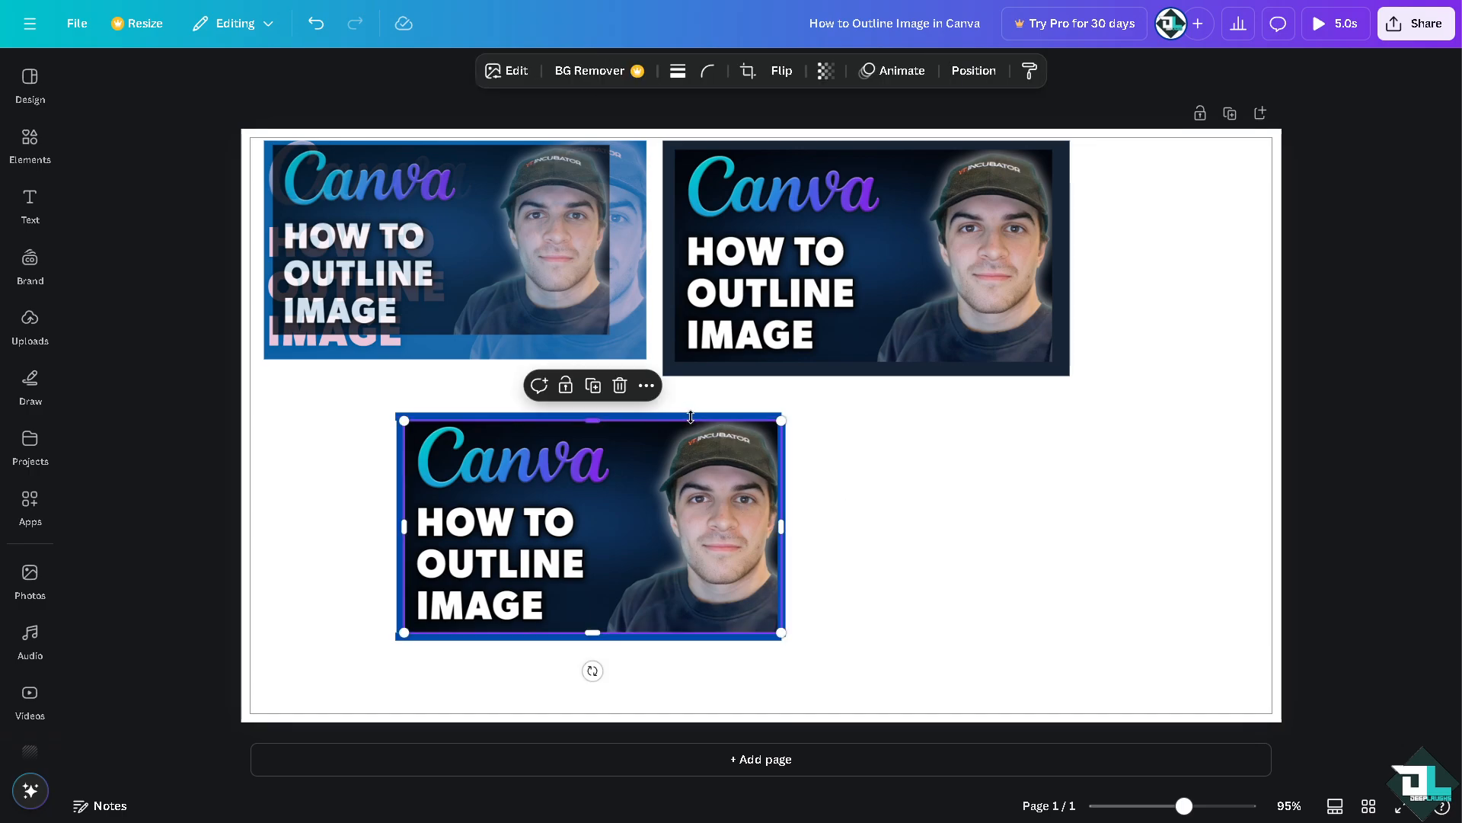
{"action": "left_click", "coordinate": [901, 496]}
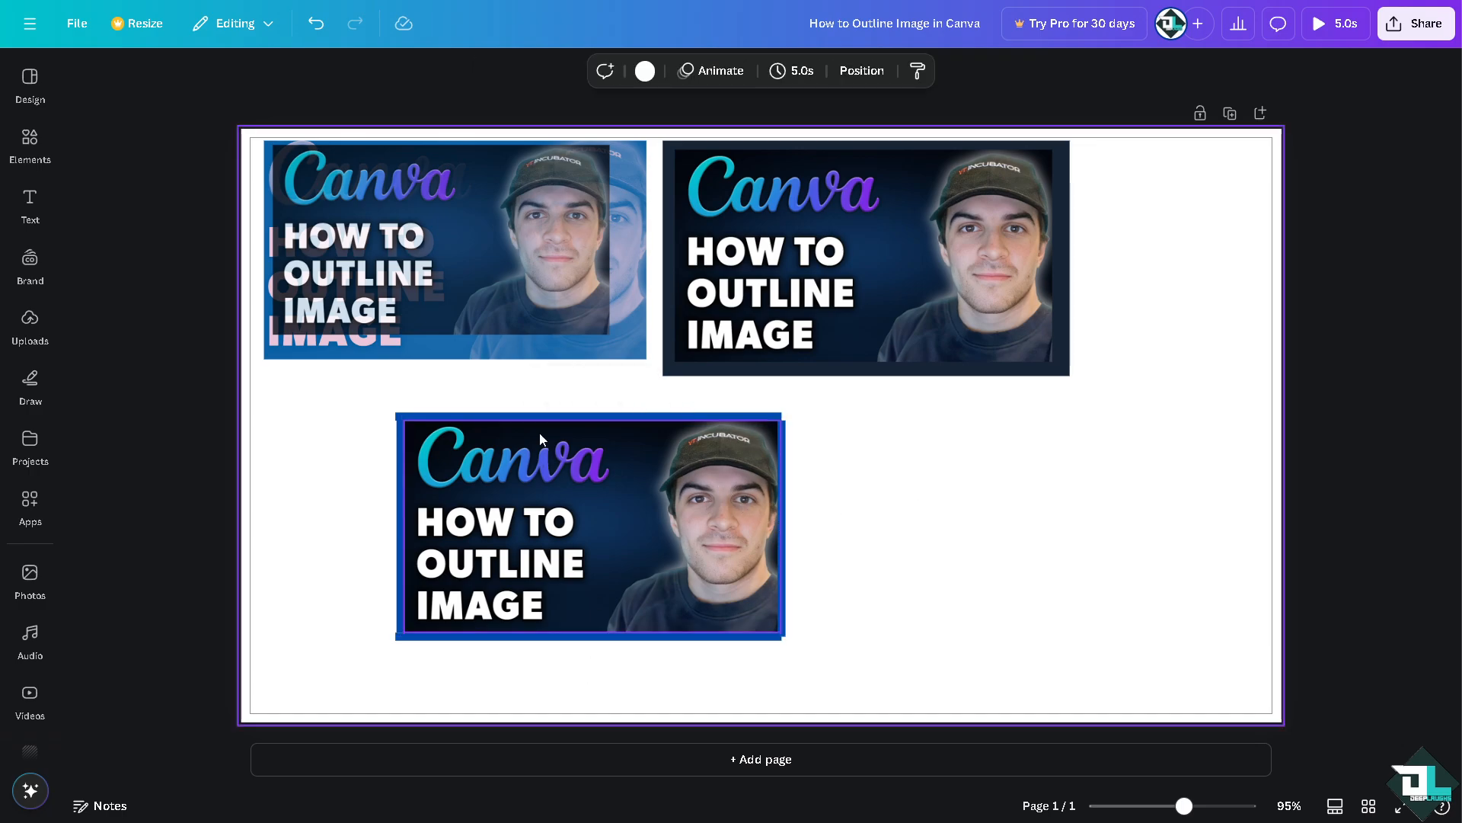
Add another copy of the uploaded "How to Outline Image" thumbnail and place it to the right of the blue-outlined one
{"action": "left_click", "coordinate": [29, 317]}
{"action": "left_click", "coordinate": [137, 271]}
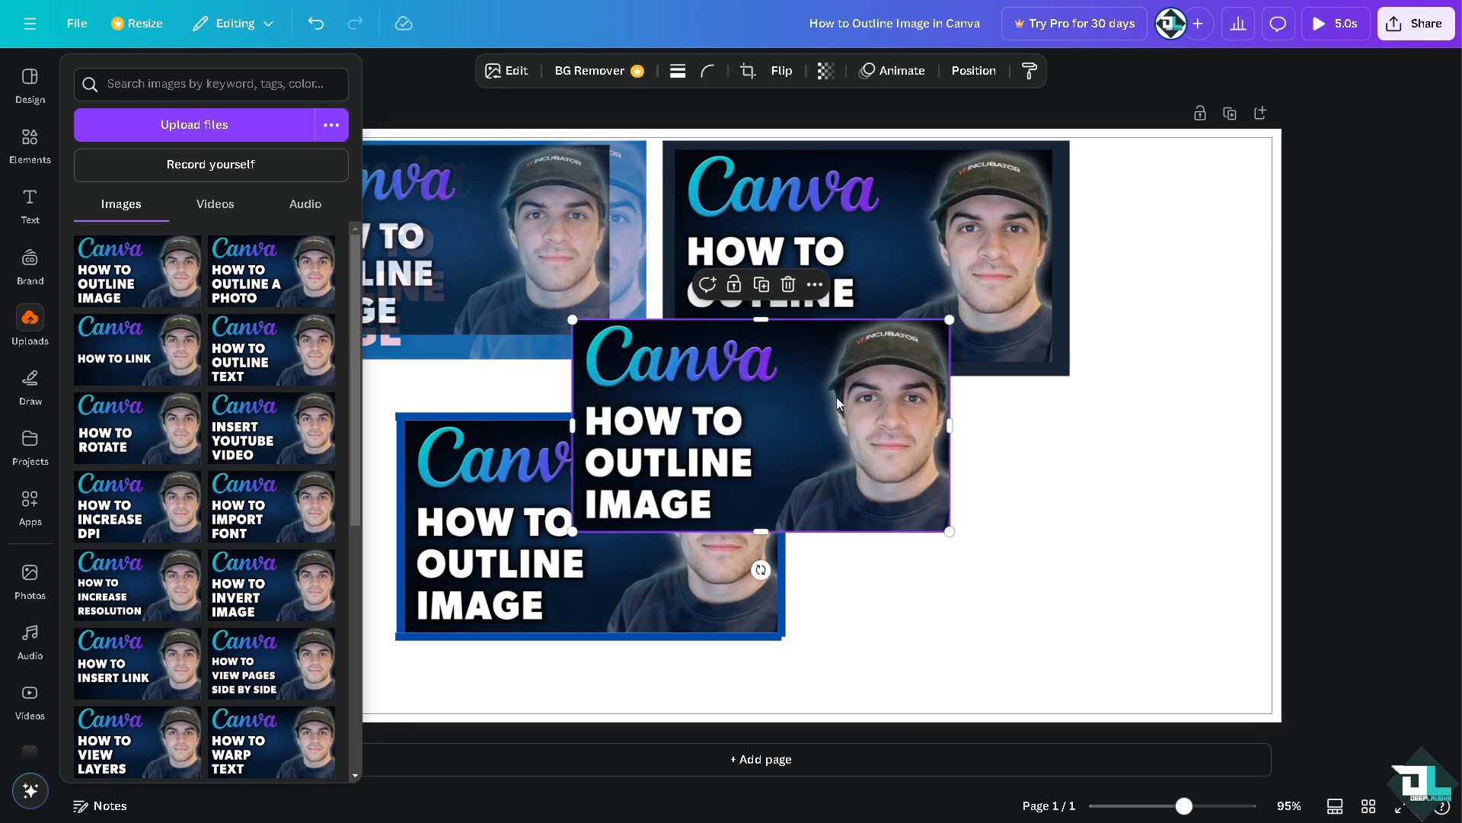
{"action": "left_click_drag", "start_coordinate": [838, 403], "coordinate": [1112, 491]}
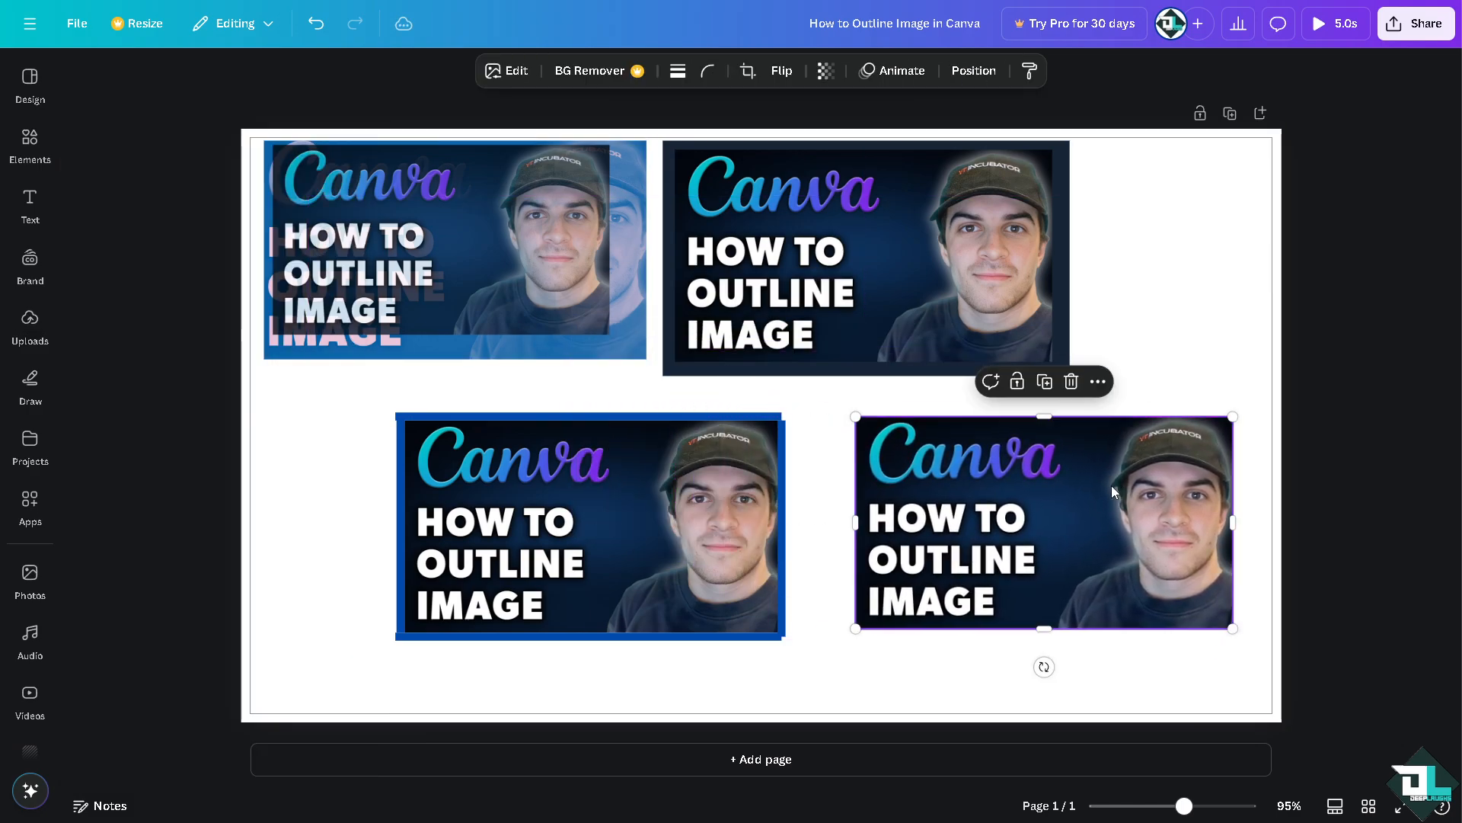
Apply a Glow shadow to the new thumbnail with size 61, blur amount 27 and intensity 76
{"action": "left_click", "coordinate": [509, 76]}
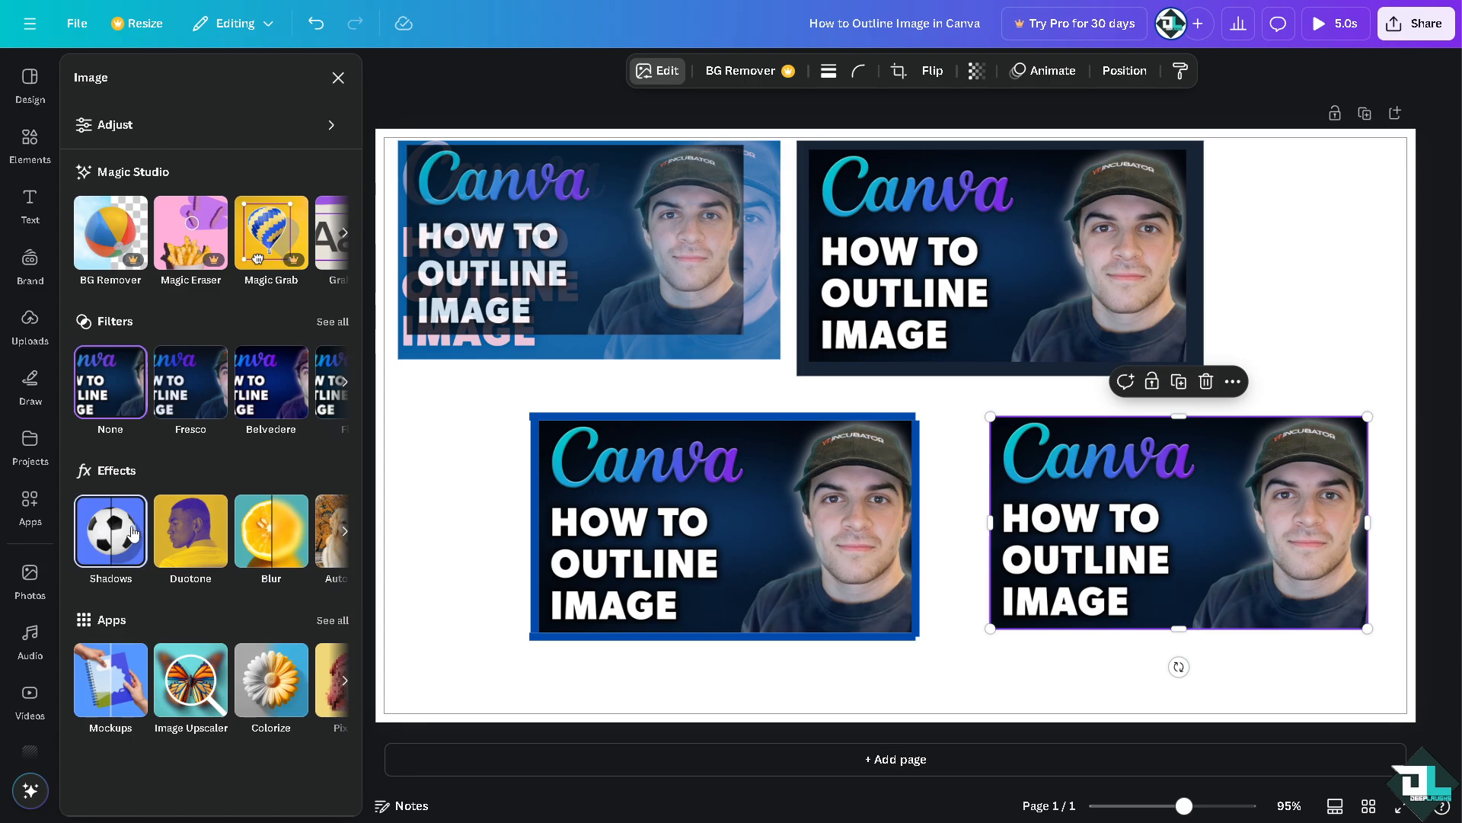
{"action": "left_click", "coordinate": [133, 532]}
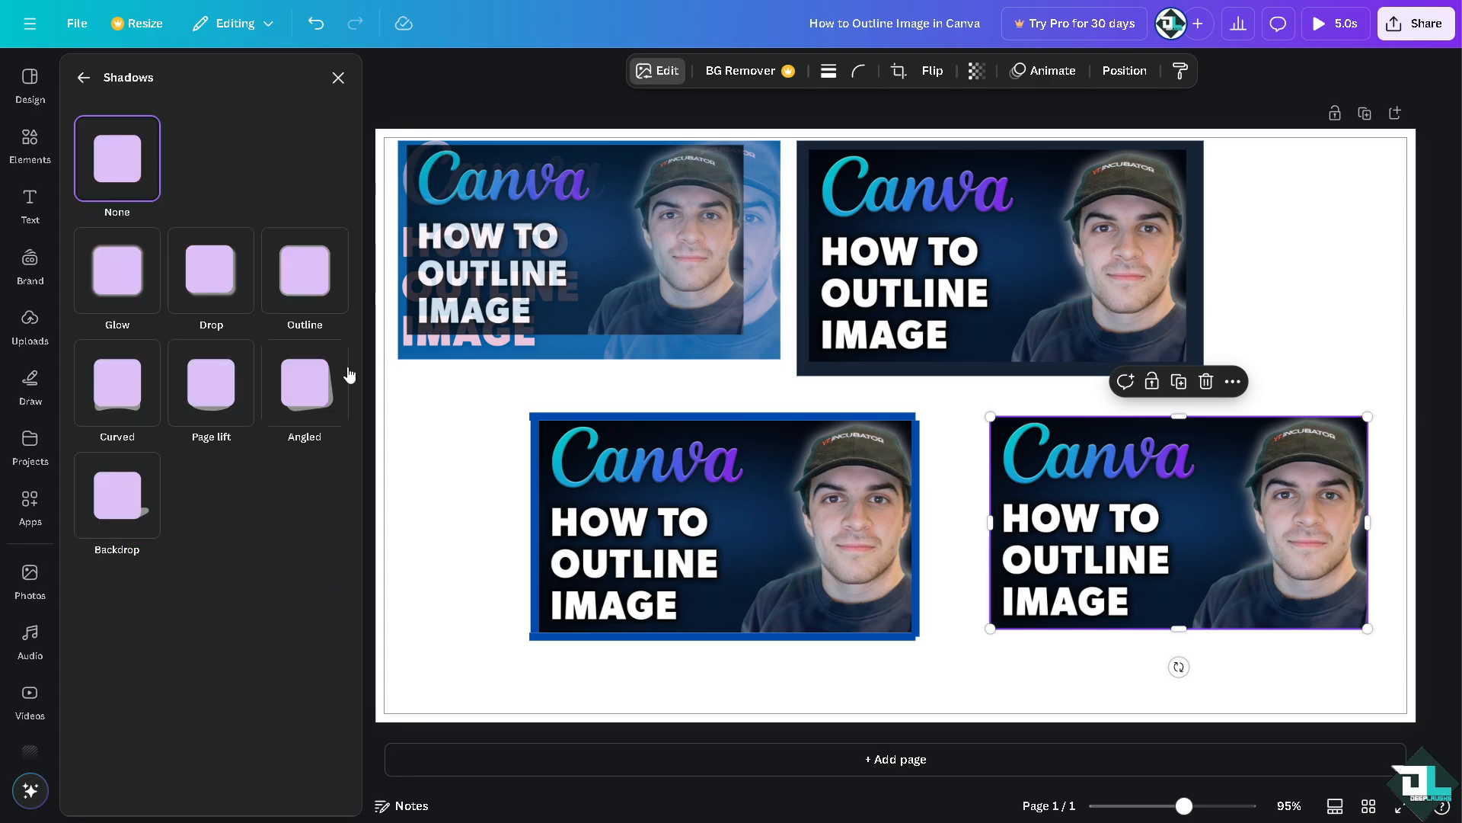
{"action": "left_click", "coordinate": [133, 296]}
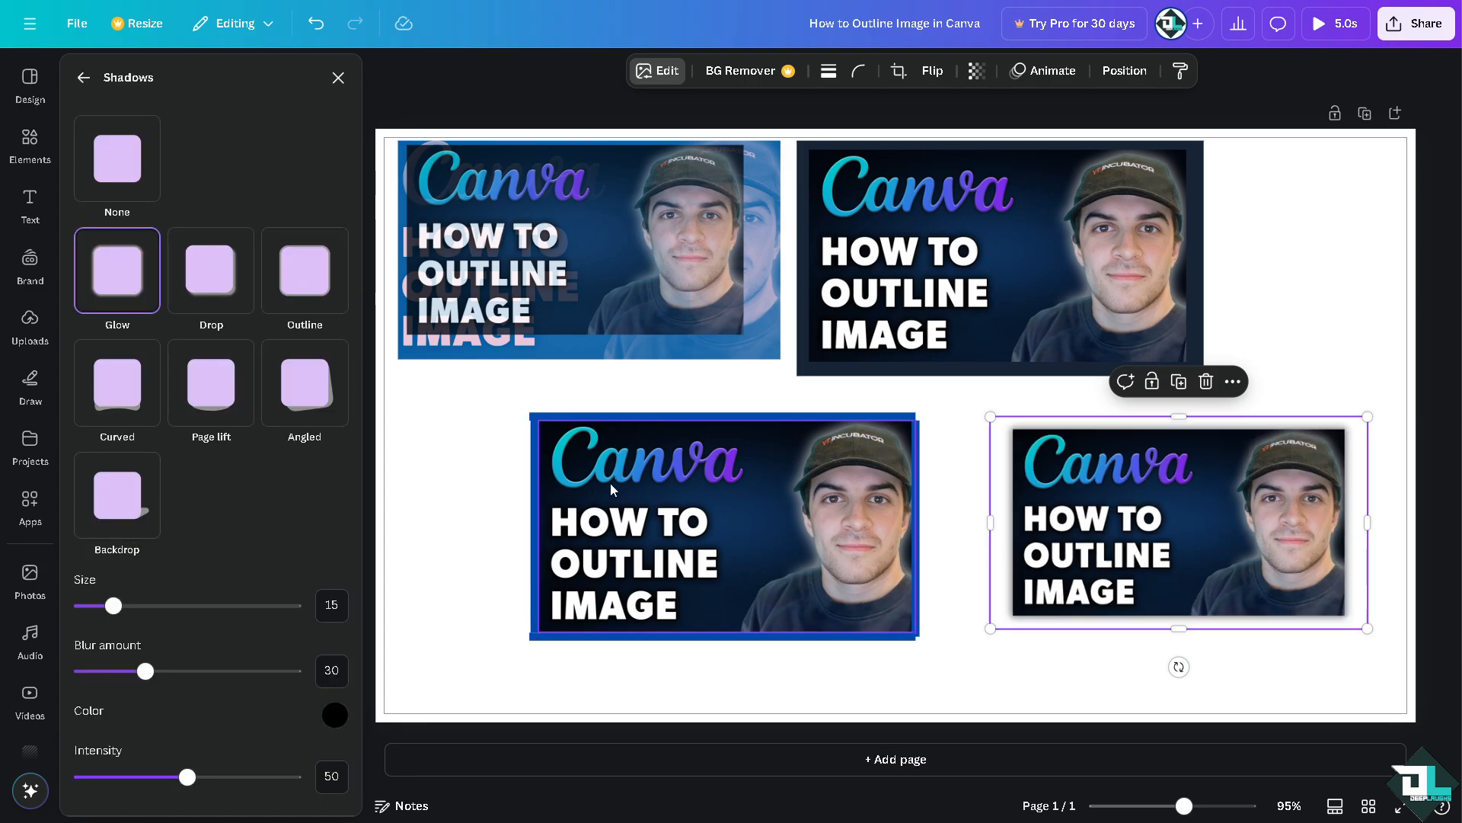
{"action": "left_click", "coordinate": [138, 607]}
{"action": "left_click_drag", "start_coordinate": [138, 611], "coordinate": [214, 617]}
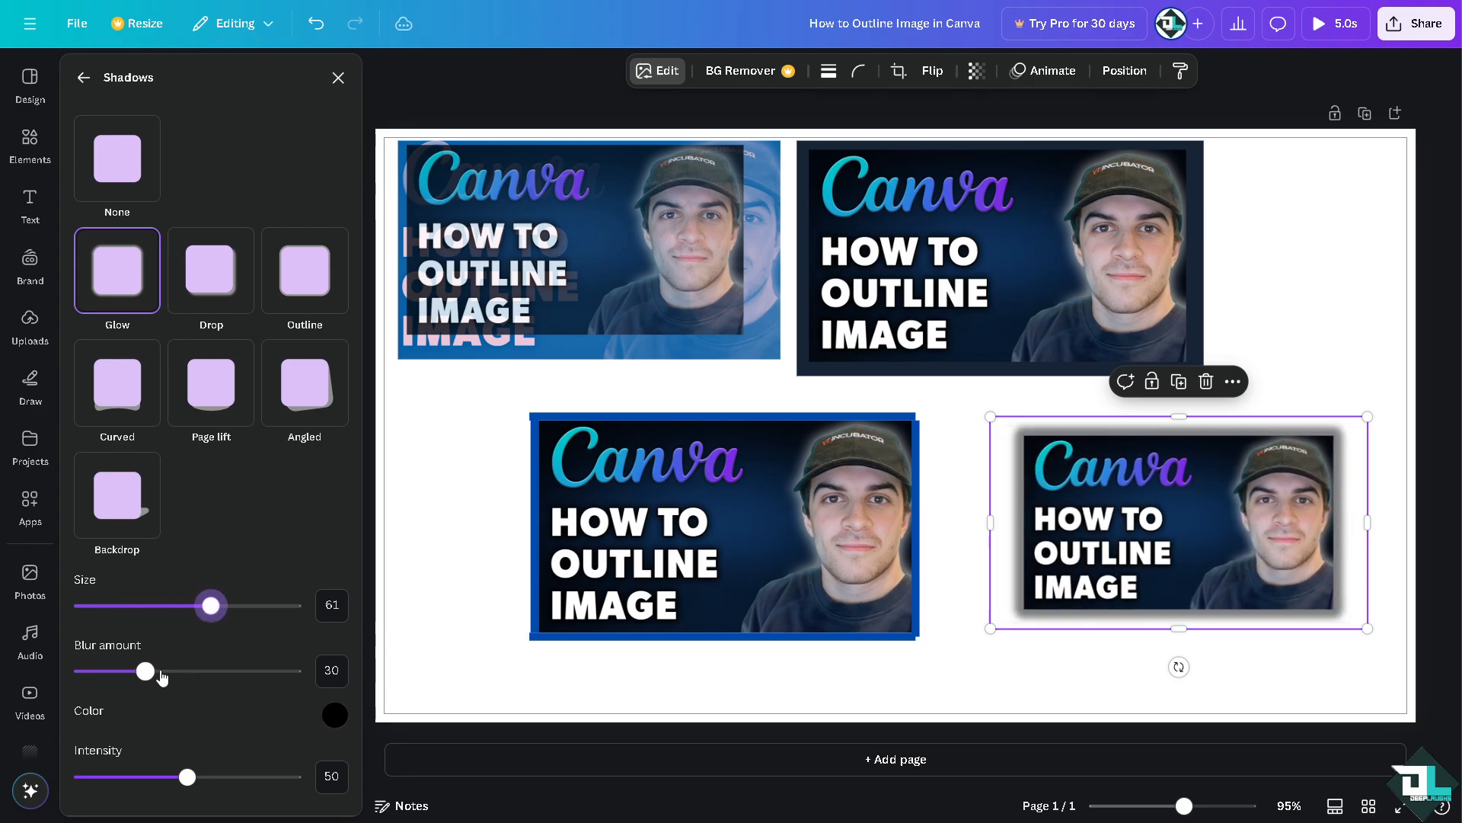
{"action": "mouse_move", "coordinate": [146, 672]}
{"action": "left_mouse_down"}
{"action": "mouse_move", "coordinate": [366, 675]}
{"action": "mouse_move", "coordinate": [139, 672]}
{"action": "left_mouse_up"}
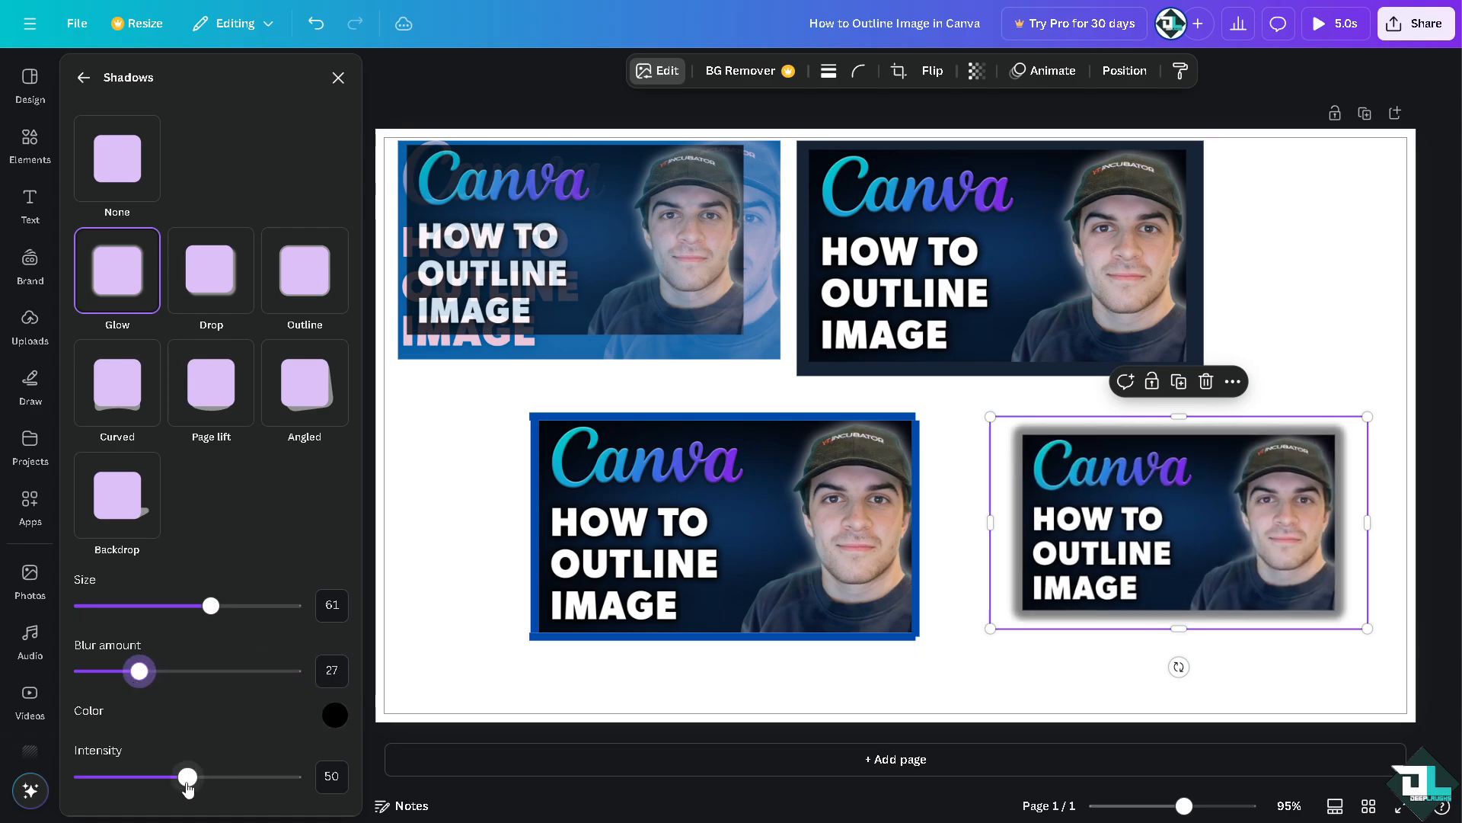
{"action": "left_click_drag", "start_coordinate": [188, 786], "coordinate": [245, 786]}
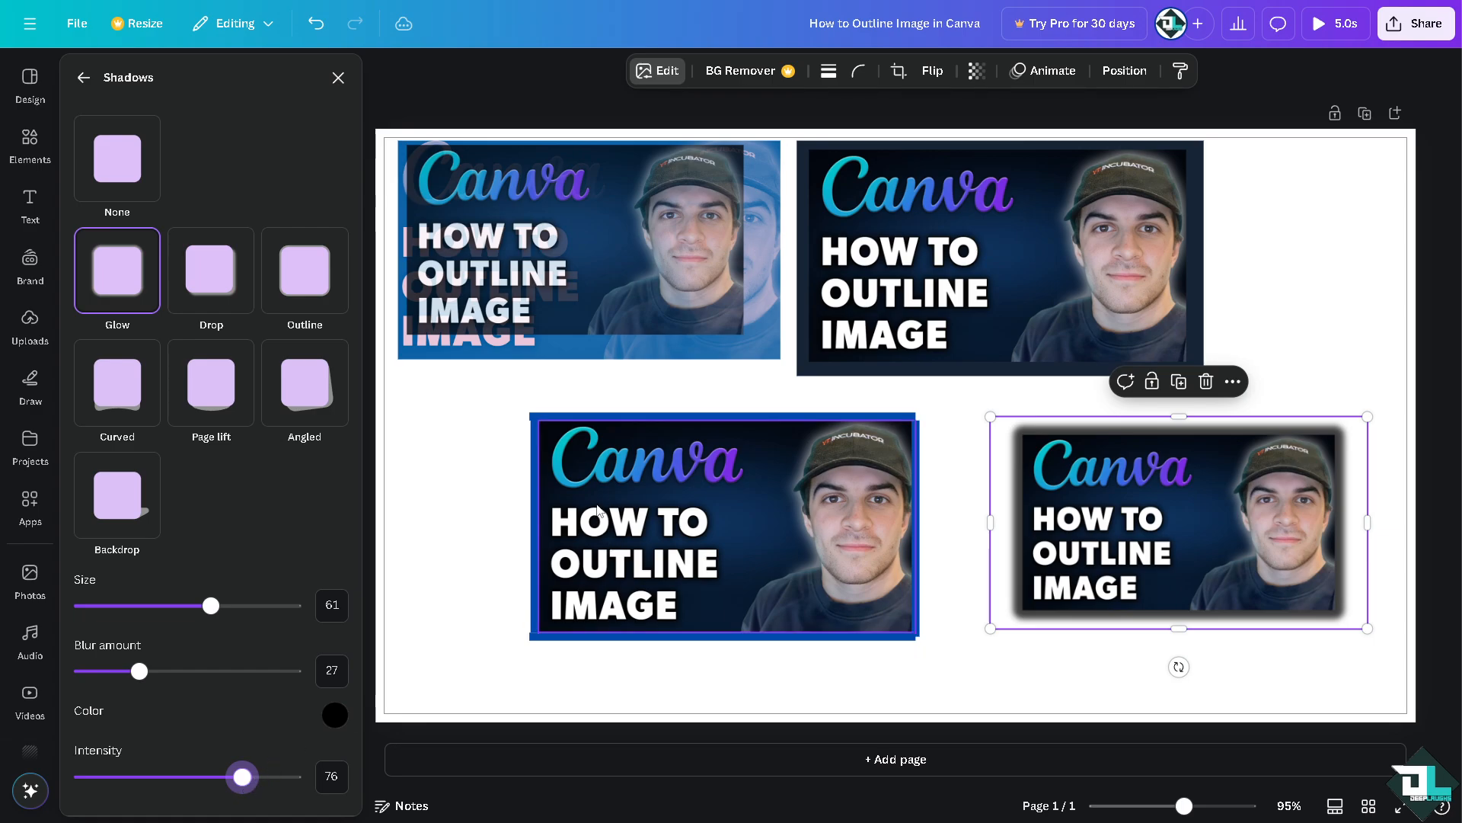
Move the glowing thumbnail nearer the blue-outlined one and shrink it to roughly two thirds of its size
{"action": "left_click", "coordinate": [483, 453]}
{"action": "left_click", "coordinate": [981, 499]}
{"action": "left_click_drag", "start_coordinate": [981, 496], "coordinate": [926, 472]}
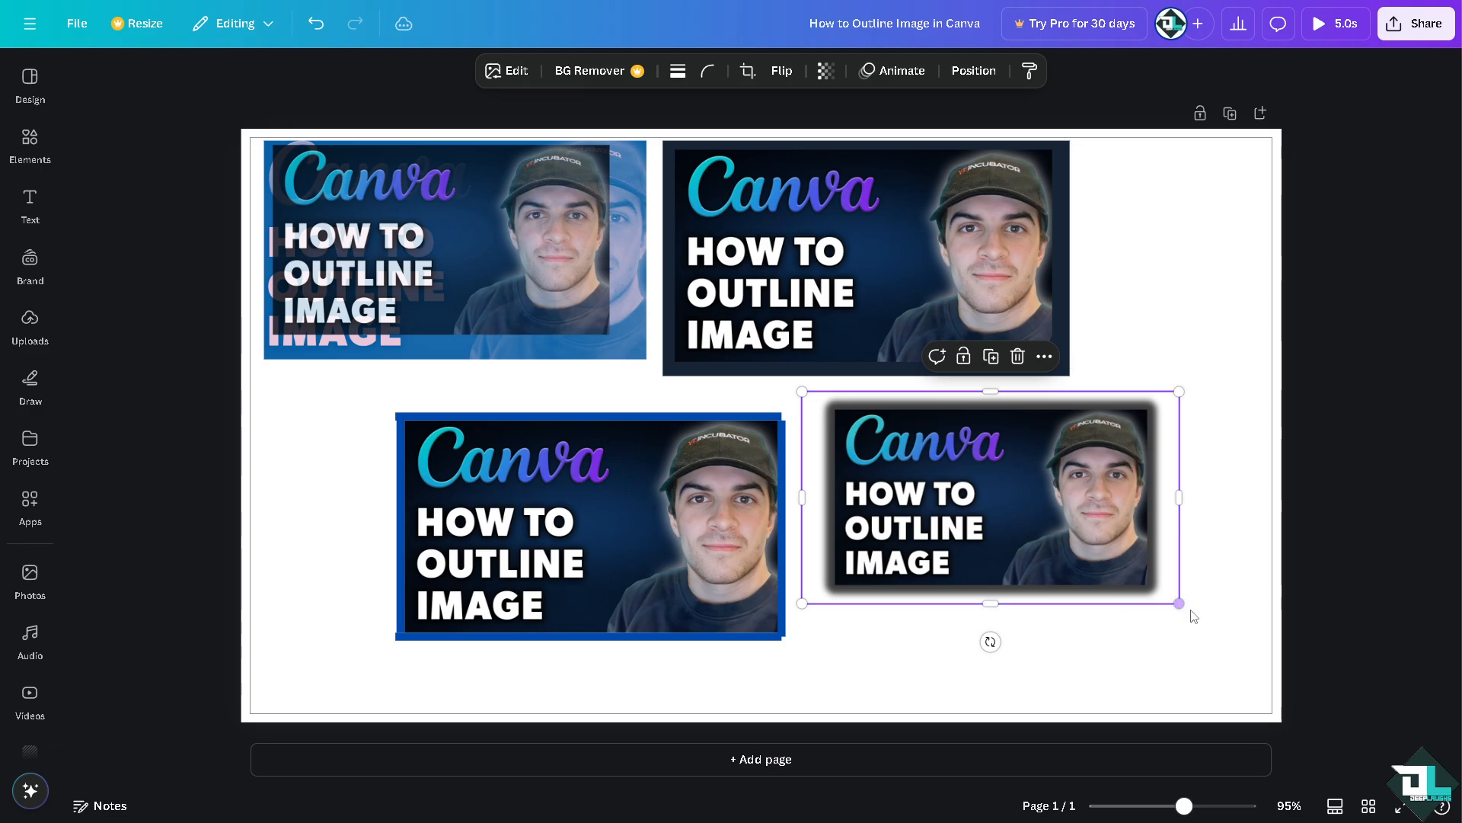
{"action": "left_click_drag", "start_coordinate": [1179, 603], "coordinate": [1041, 520]}
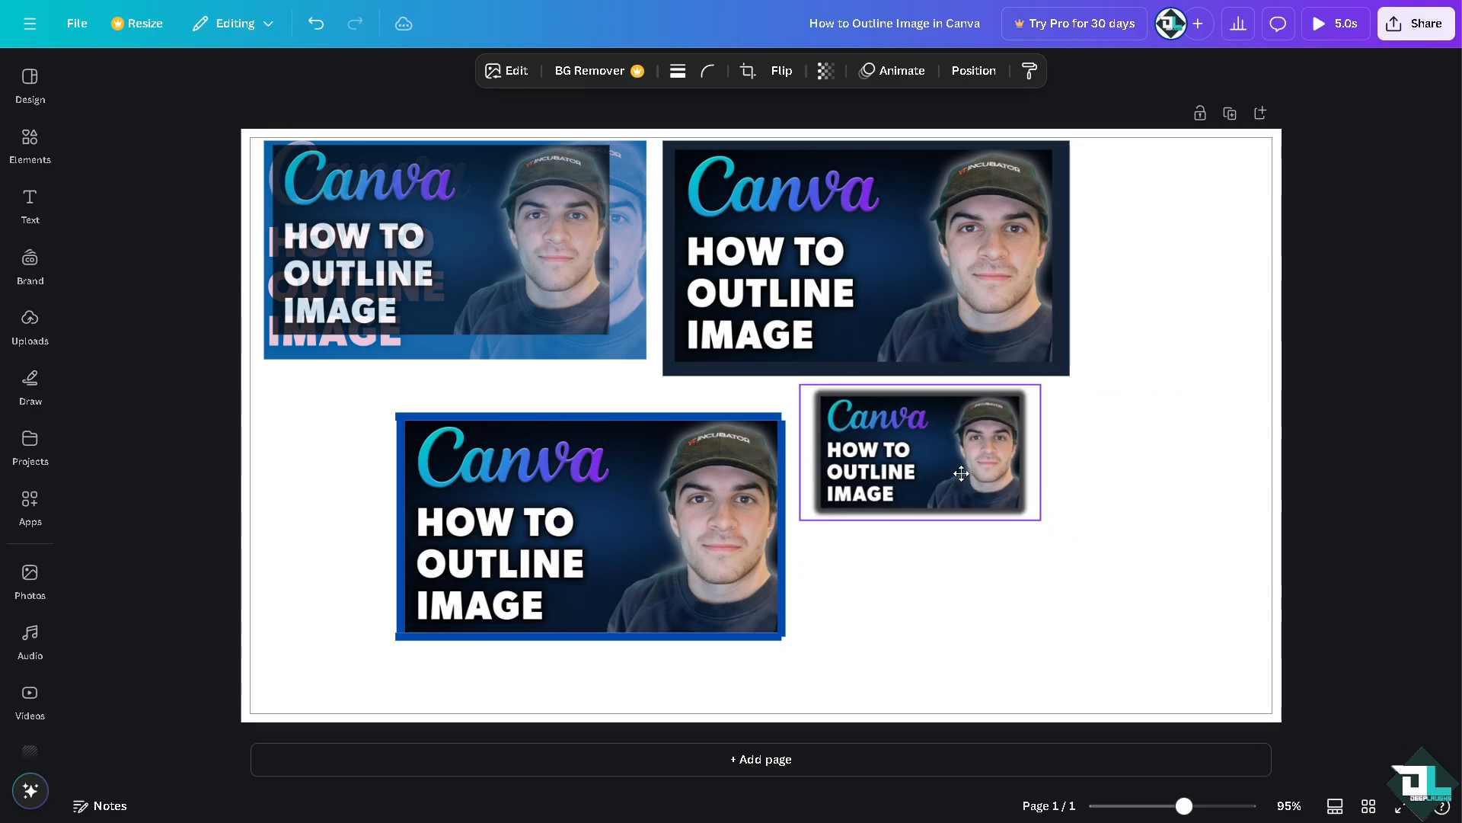
Add the uploaded "How to Outline Image" thumbnail again, shrink it, and place it below the glowing thumbnail
{"action": "left_click", "coordinate": [30, 320]}
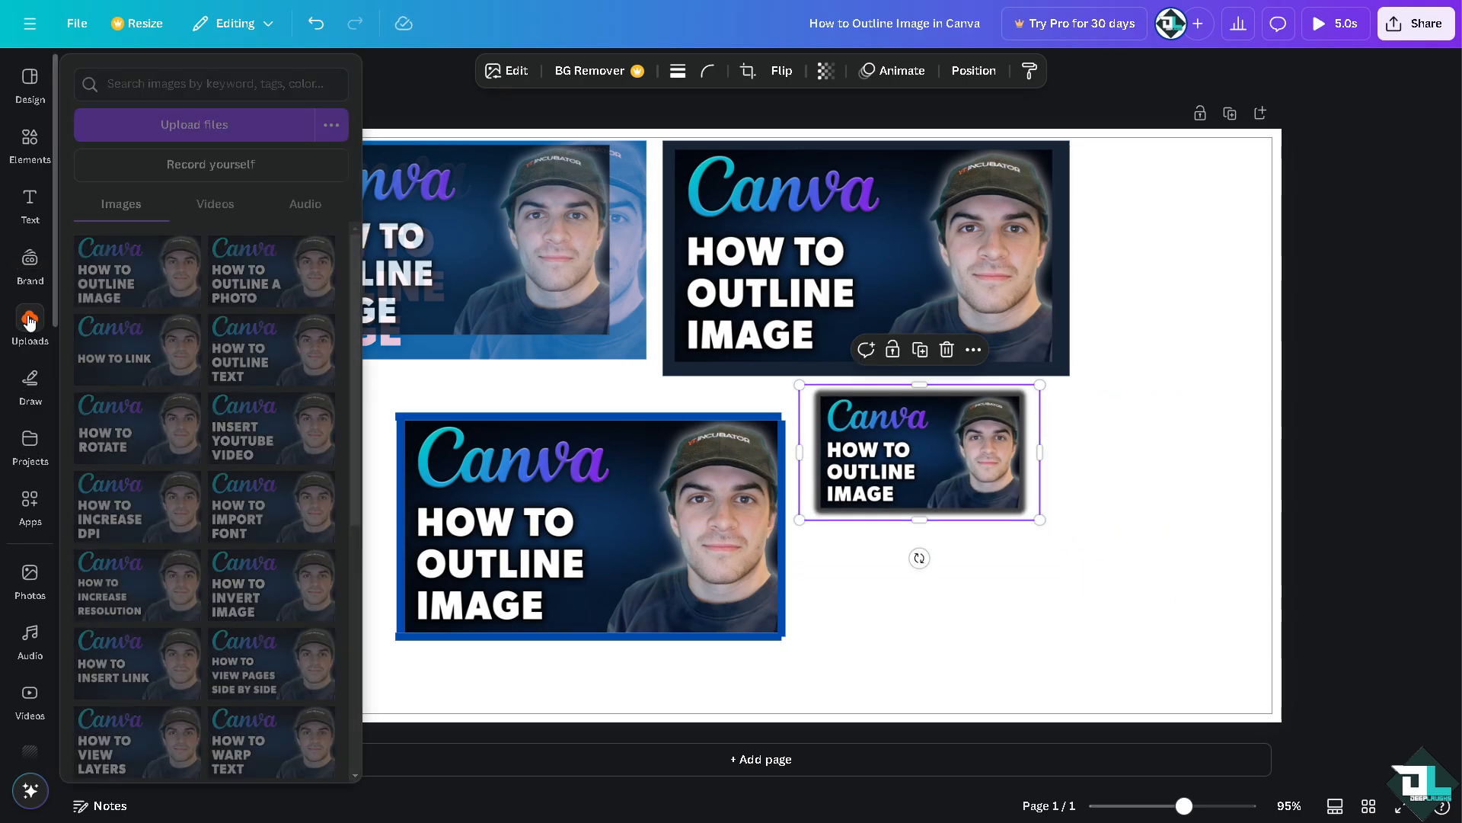
{"action": "left_click_drag", "start_coordinate": [144, 281], "coordinate": [981, 611]}
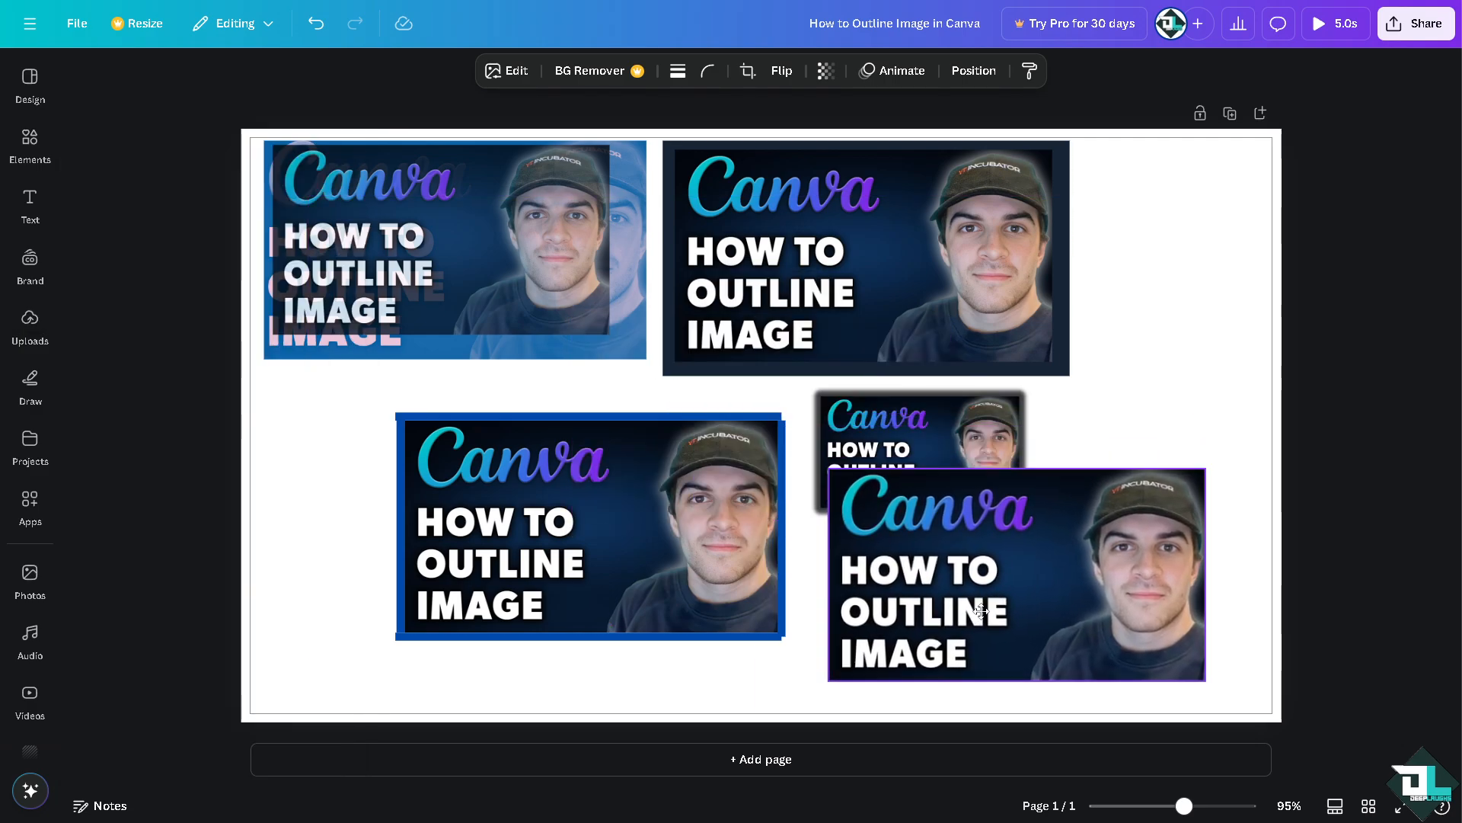
{"action": "left_click_drag", "start_coordinate": [1195, 501], "coordinate": [1077, 569]}
{"action": "left_click_drag", "start_coordinate": [991, 611], "coordinate": [1025, 578]}
Search the elements for "Outline" and show all the graphics results
{"action": "left_click", "coordinate": [40, 156]}
{"action": "left_click", "coordinate": [221, 80]}
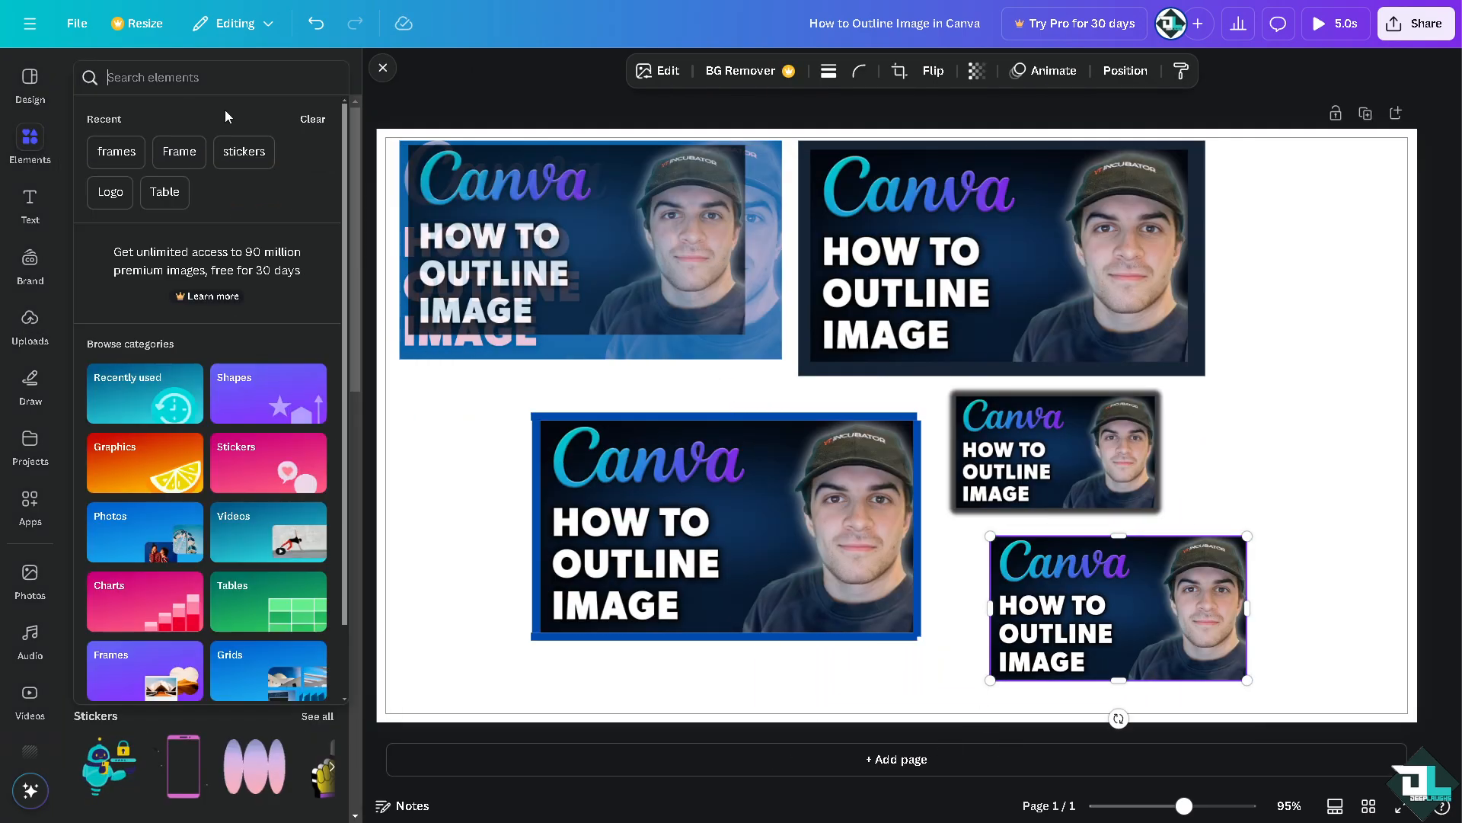
{"action": "type", "text": "Outline"}
{"action": "key", "text": "Return"}
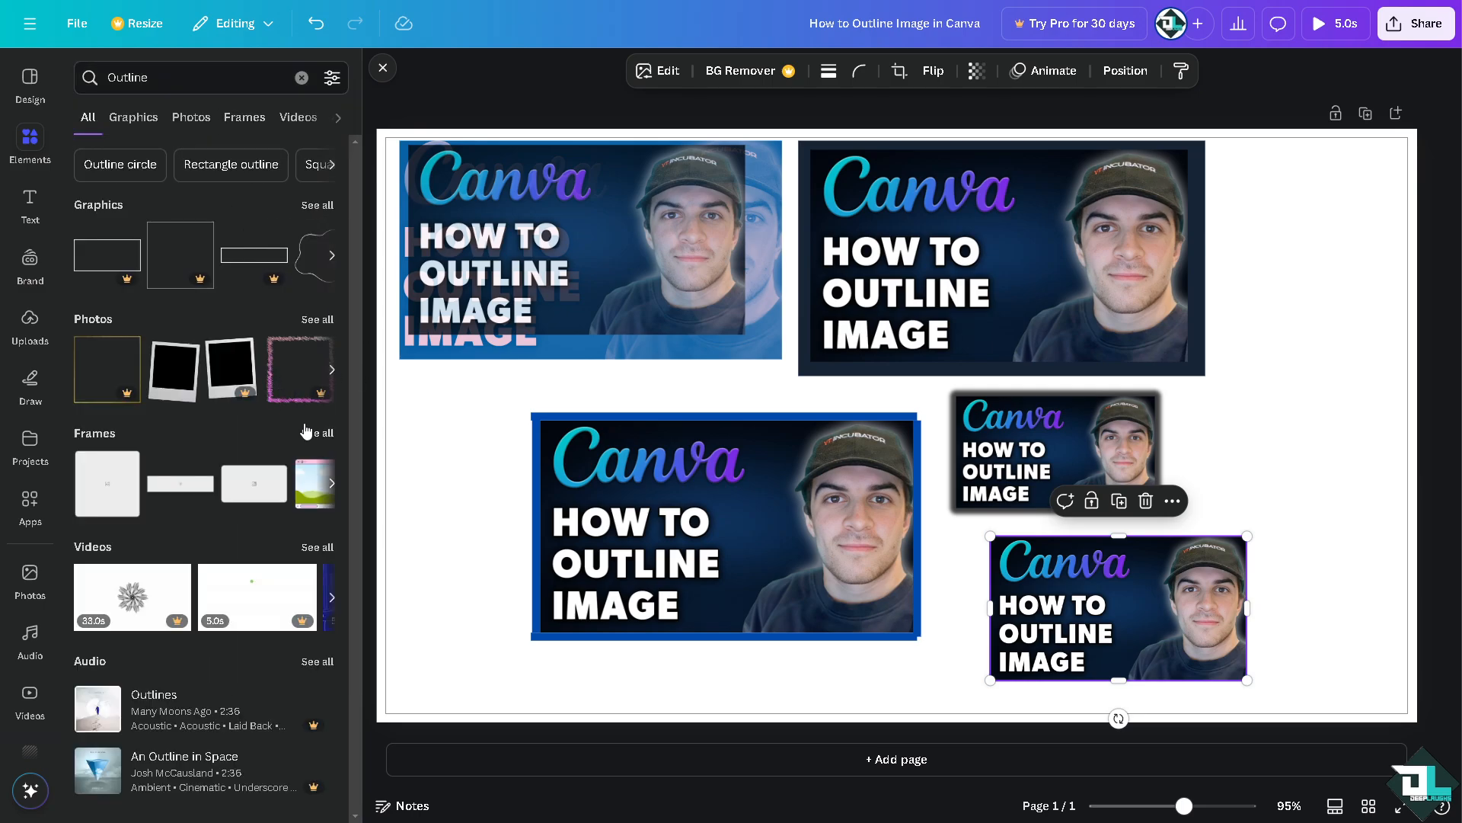
{"action": "left_click", "coordinate": [325, 211]}
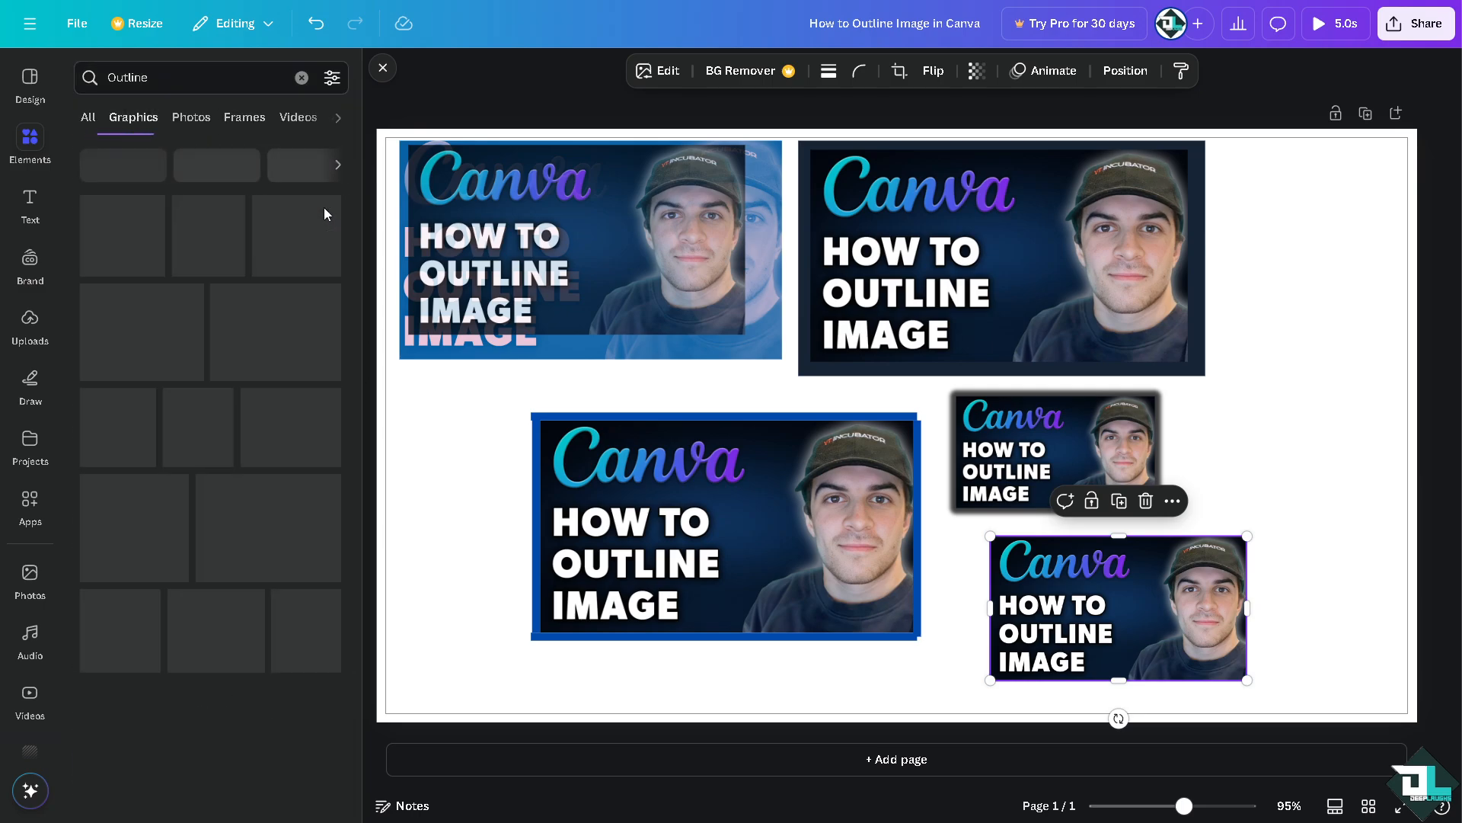
Insert the free white square outline graphic over the lower thumbnail and recolor it with the light purple document color
{"action": "scroll", "coordinate": [325, 440], "scroll_direction": "down", "scroll_amount": 1}
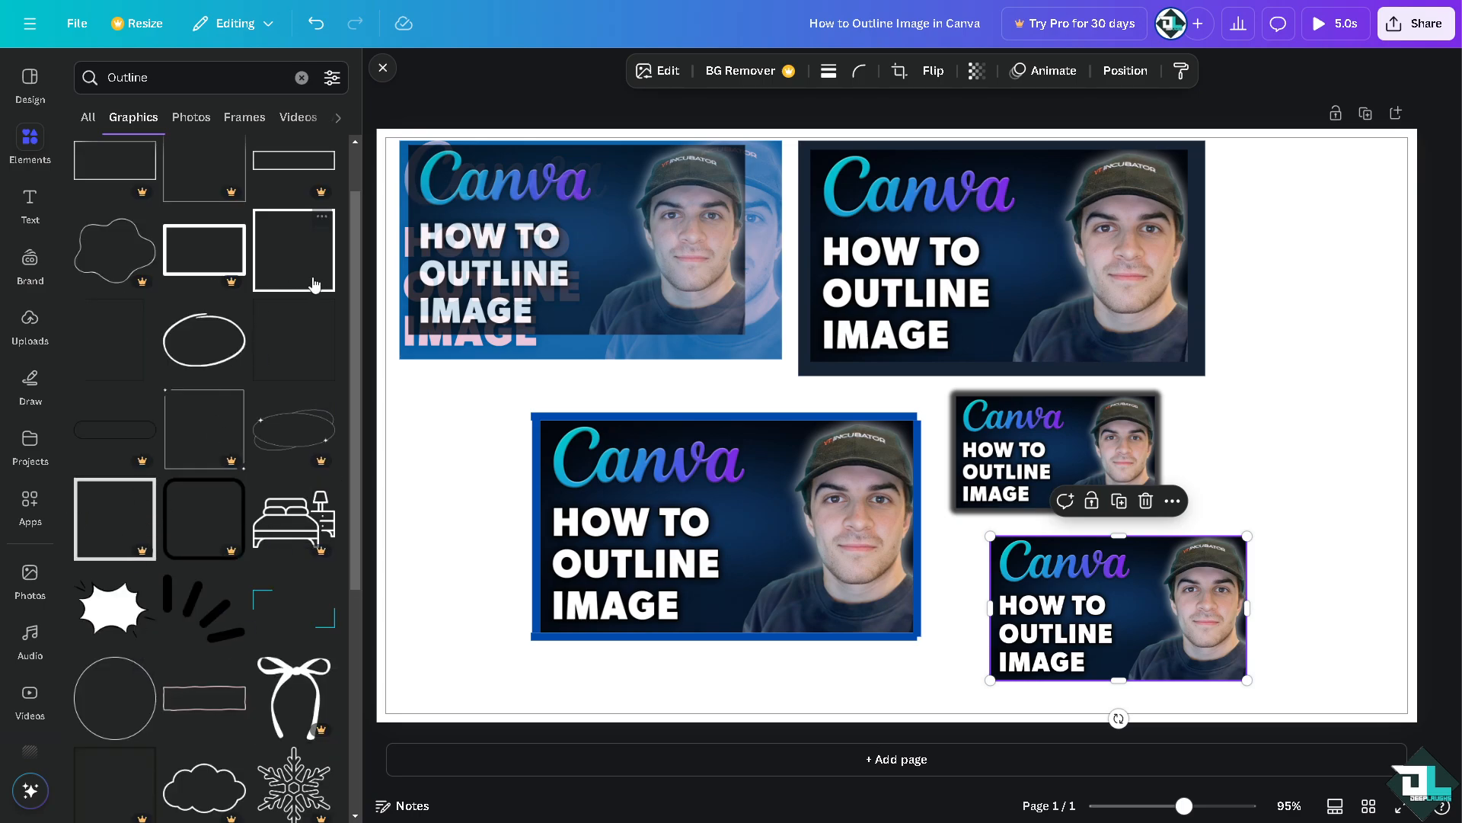
{"action": "scroll", "coordinate": [253, 512], "scroll_direction": "down", "scroll_amount": 1}
{"action": "scroll", "coordinate": [245, 611], "scroll_direction": "down", "scroll_amount": 4}
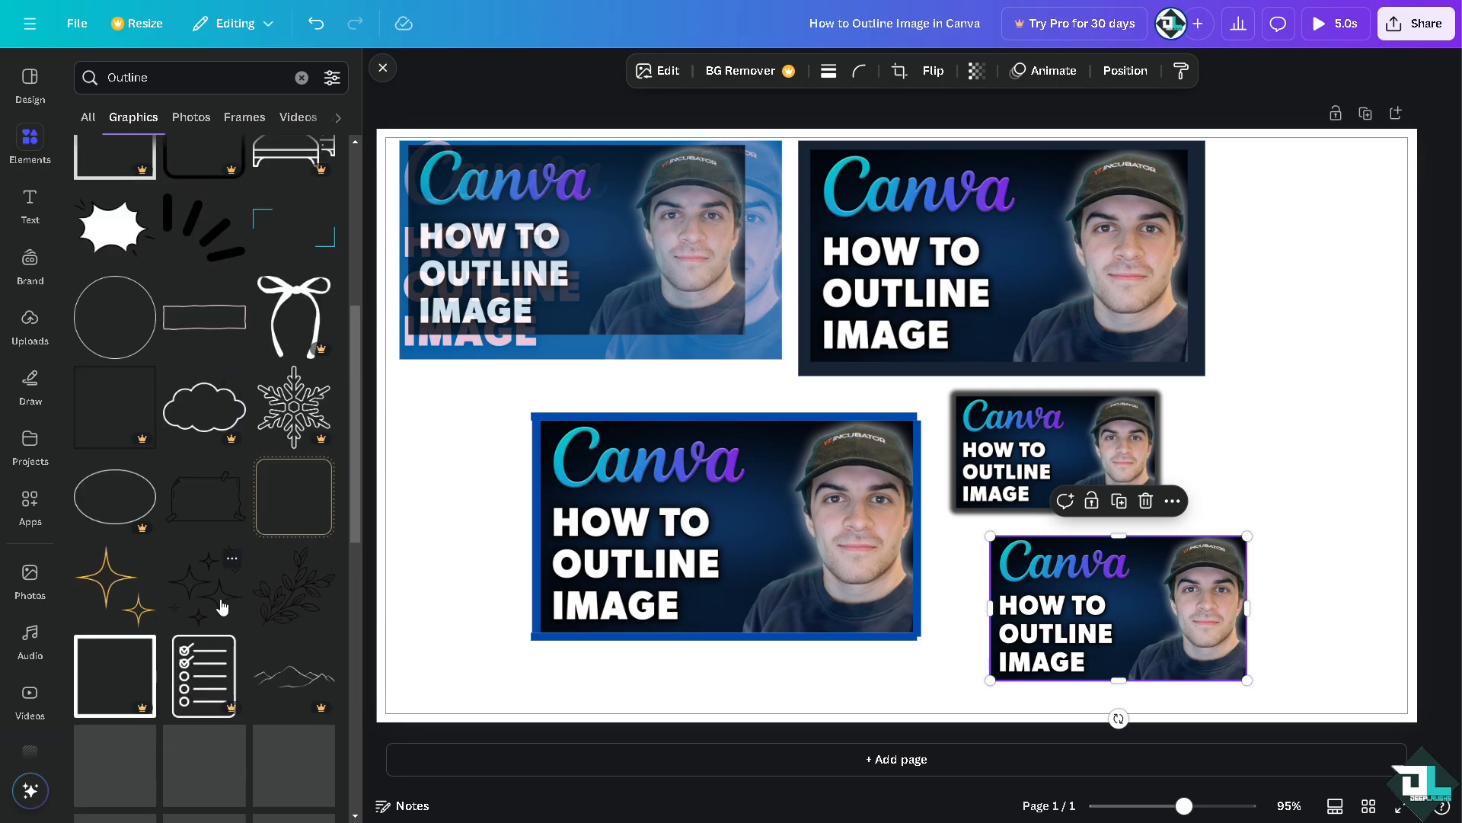
{"action": "scroll", "coordinate": [232, 463], "scroll_direction": "up", "scroll_amount": 3}
{"action": "scroll", "coordinate": [233, 462], "scroll_direction": "up", "scroll_amount": 2}
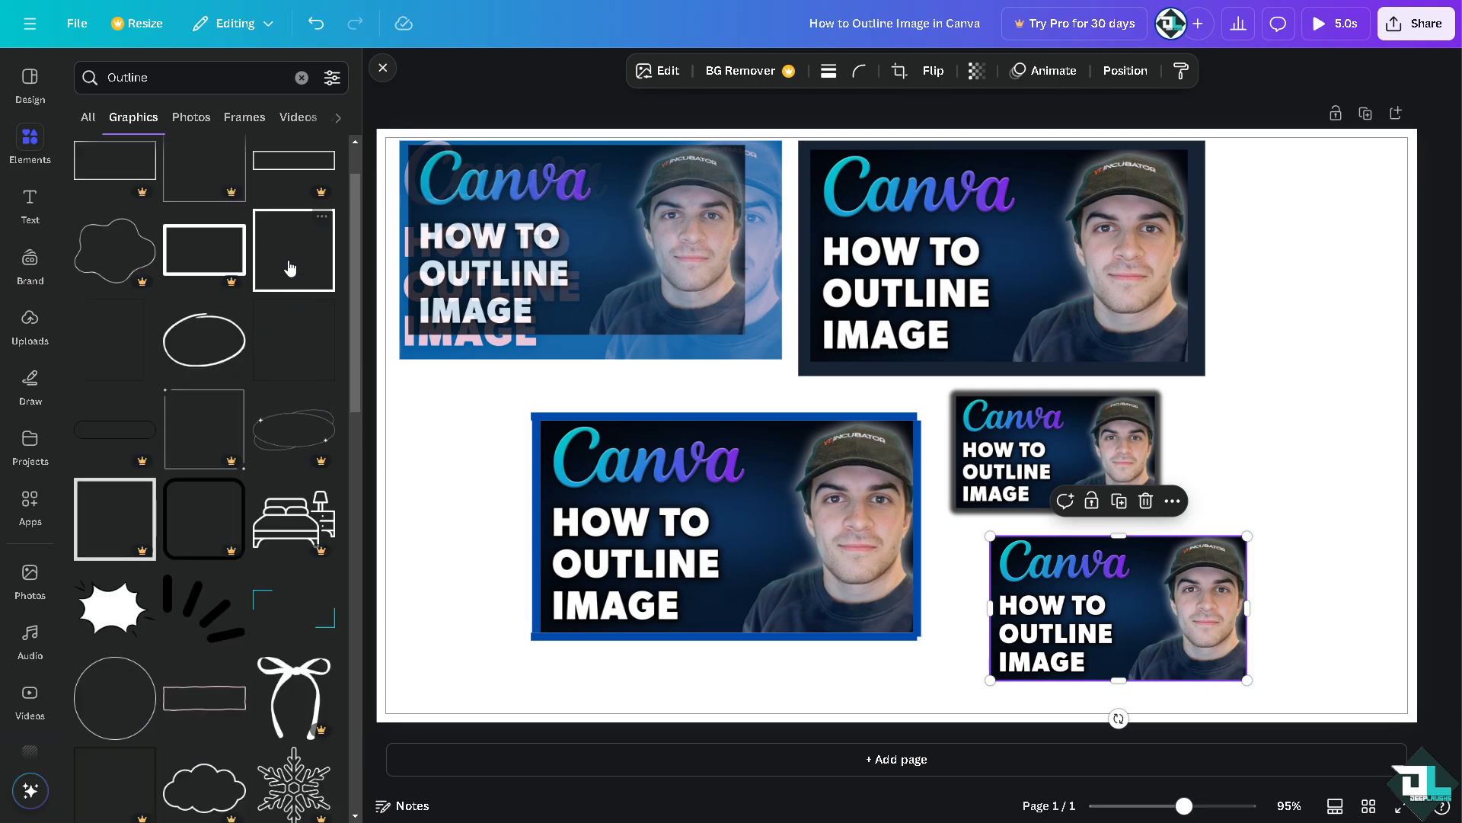
{"action": "left_click", "coordinate": [294, 249]}
{"action": "left_click_drag", "start_coordinate": [941, 453], "coordinate": [1115, 602]}
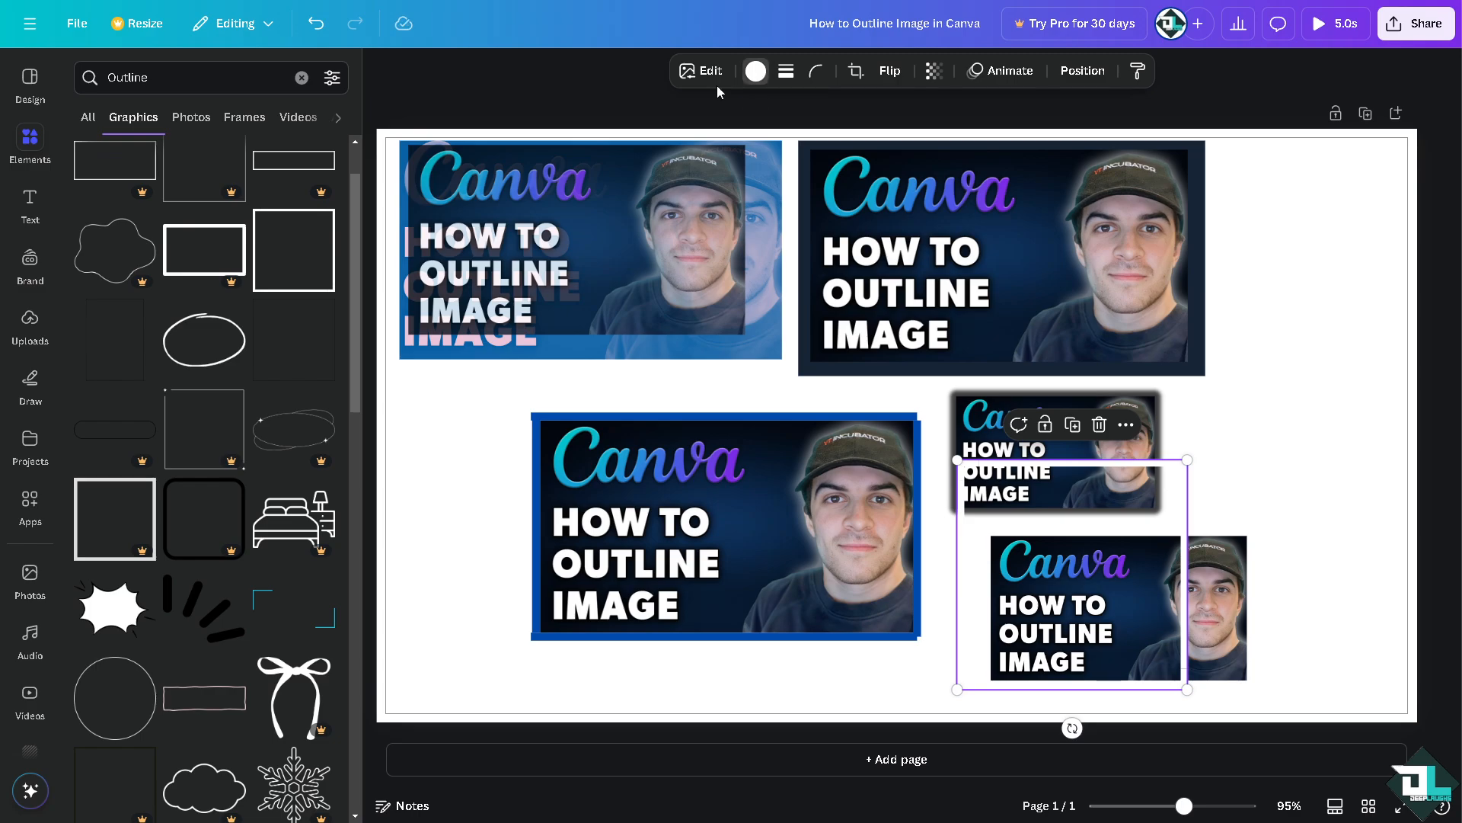
{"action": "left_click", "coordinate": [755, 70]}
{"action": "left_click", "coordinate": [234, 207]}
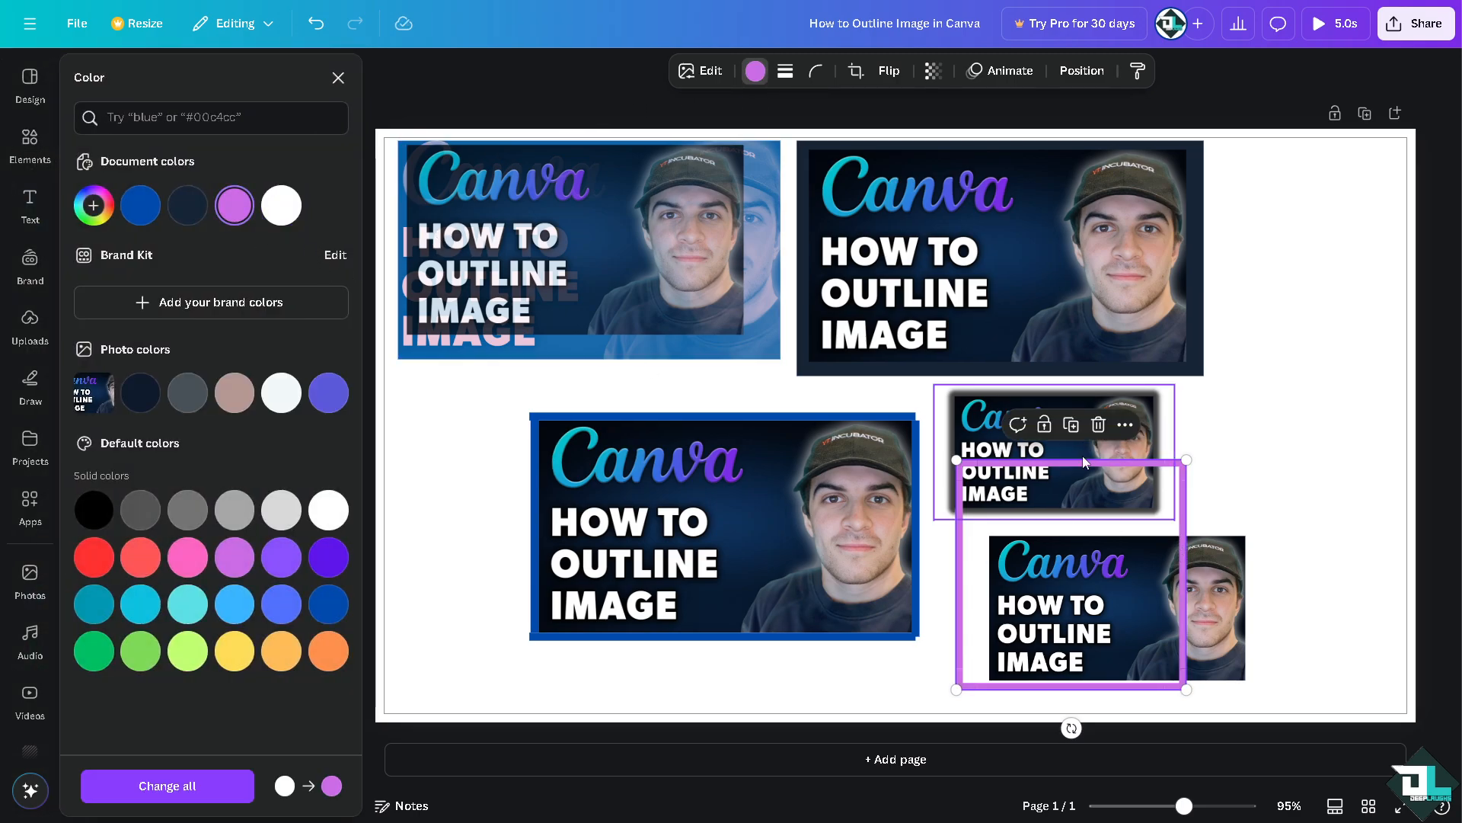
Shrink the purple square outline to about 228 by 228 and align its top-left corner around the lower thumbnail's
{"action": "left_click", "coordinate": [1124, 478]}
{"action": "mouse_move", "coordinate": [1124, 478]}
{"action": "left_mouse_down"}
{"action": "mouse_move", "coordinate": [1163, 523]}
{"action": "mouse_move", "coordinate": [1147, 533]}
{"action": "mouse_move", "coordinate": [1143, 486]}
{"action": "left_mouse_up"}
{"action": "left_click_drag", "start_coordinate": [1204, 698], "coordinate": [1156, 655]}
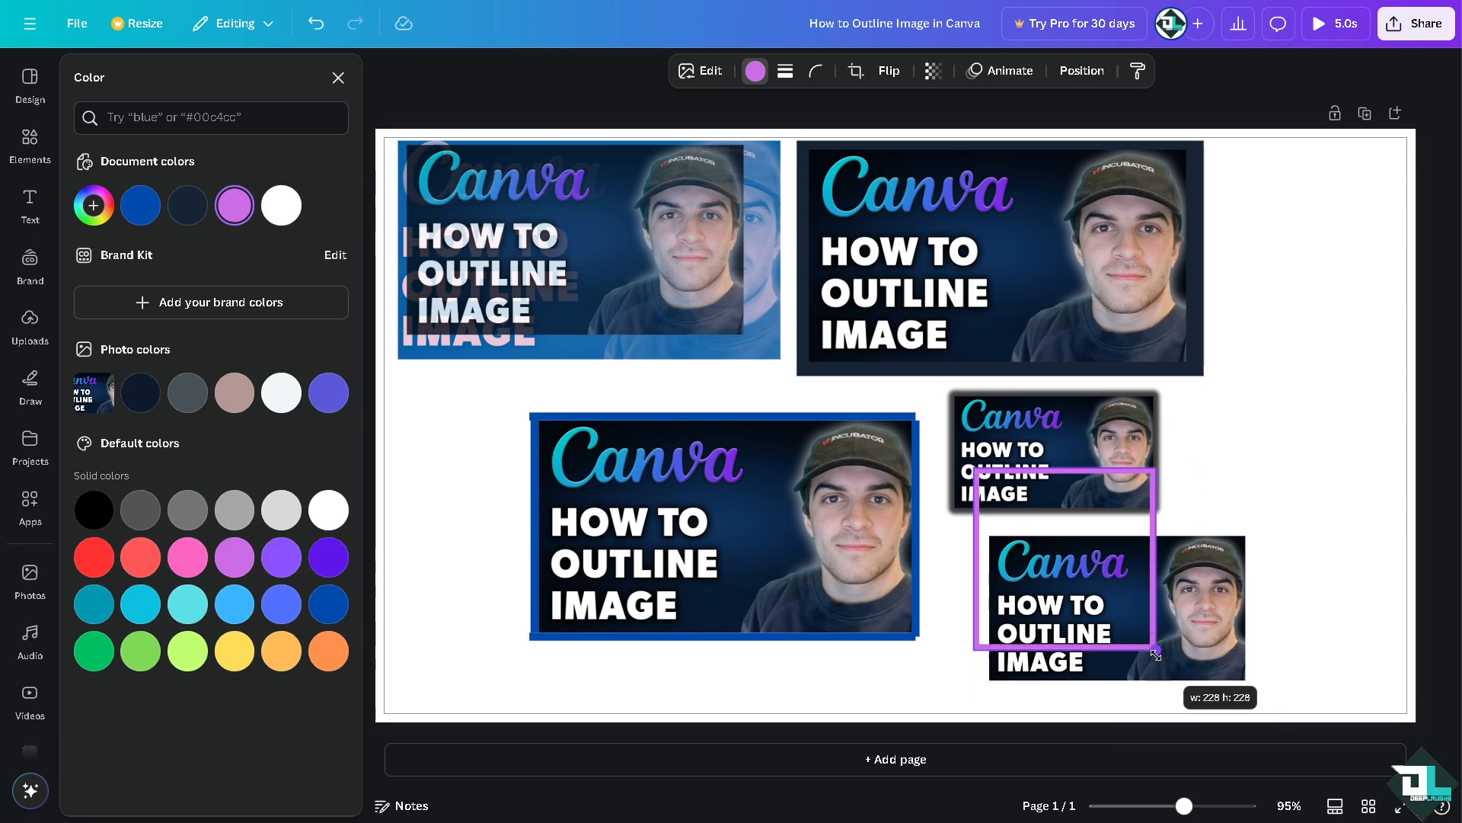
{"action": "left_click_drag", "start_coordinate": [1080, 483], "coordinate": [1088, 537]}
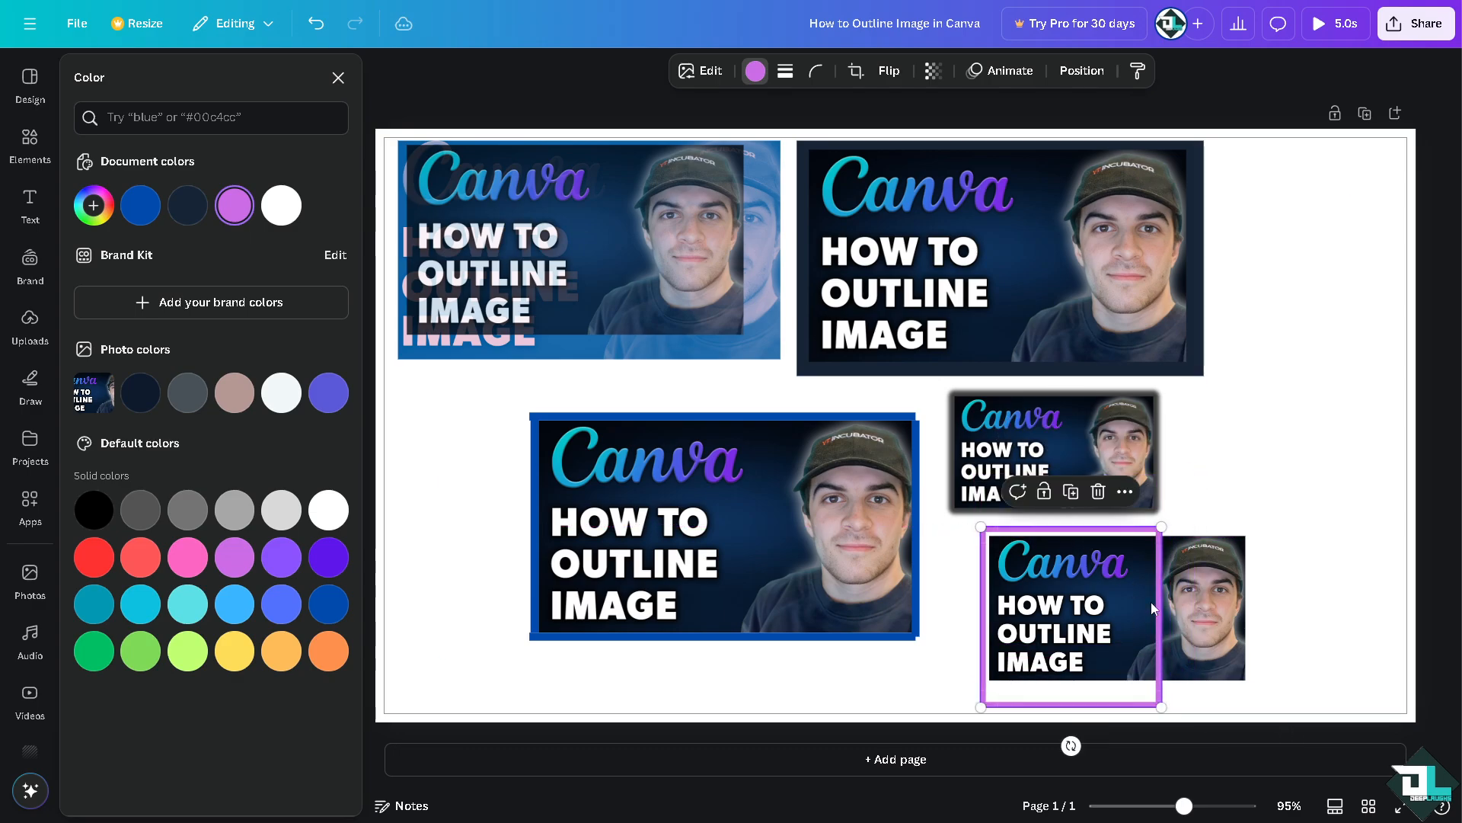
Shrink the lower thumbnail to the purple square's inner width and duplicate it to fill the square's lower half
{"action": "left_click", "coordinate": [1214, 609]}
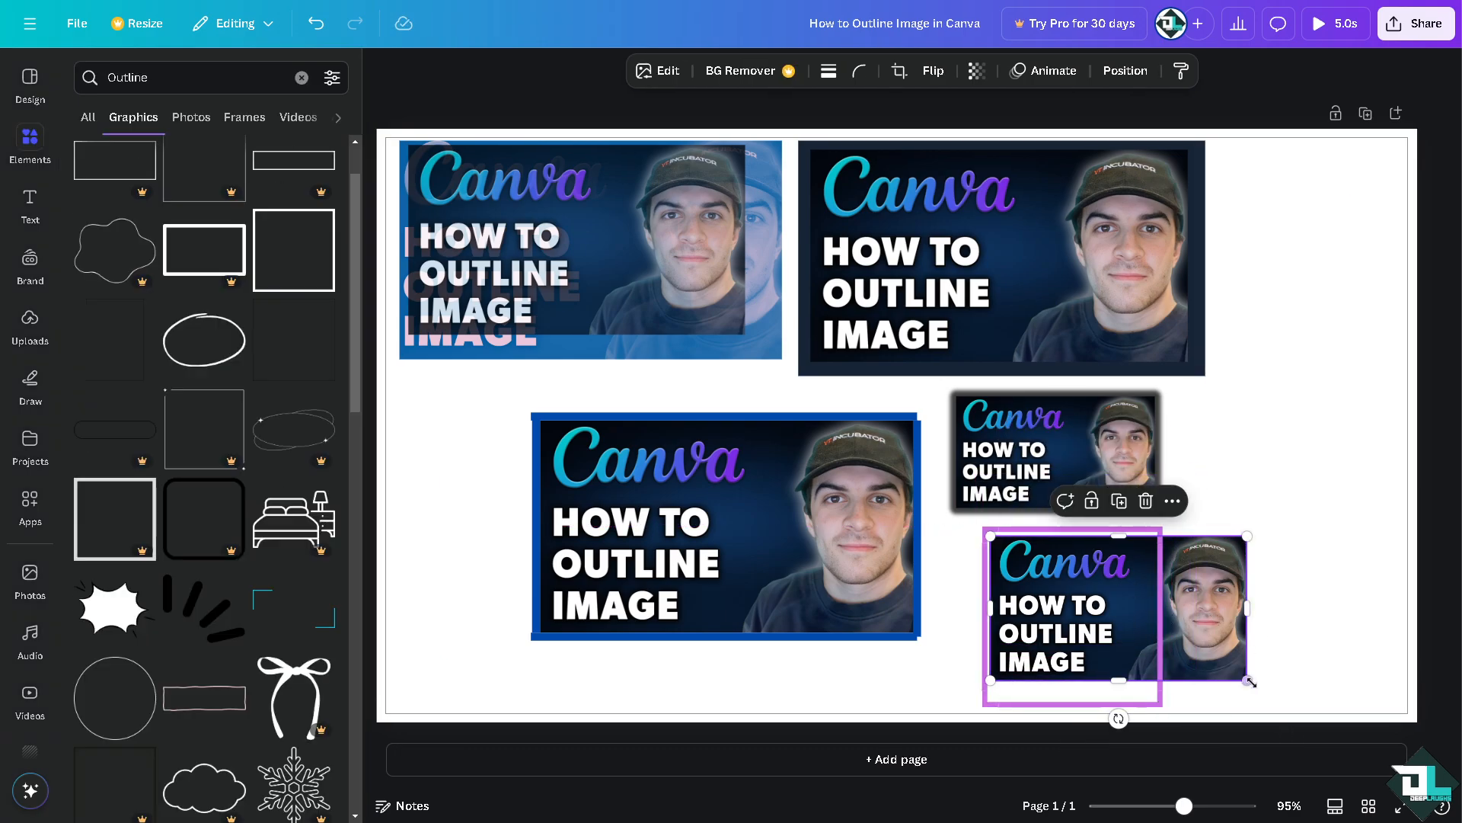
{"action": "left_click_drag", "start_coordinate": [1246, 679], "coordinate": [1081, 667]}
{"action": "key", "text": "ctrl+d"}
{"action": "left_click", "coordinate": [1288, 507]}
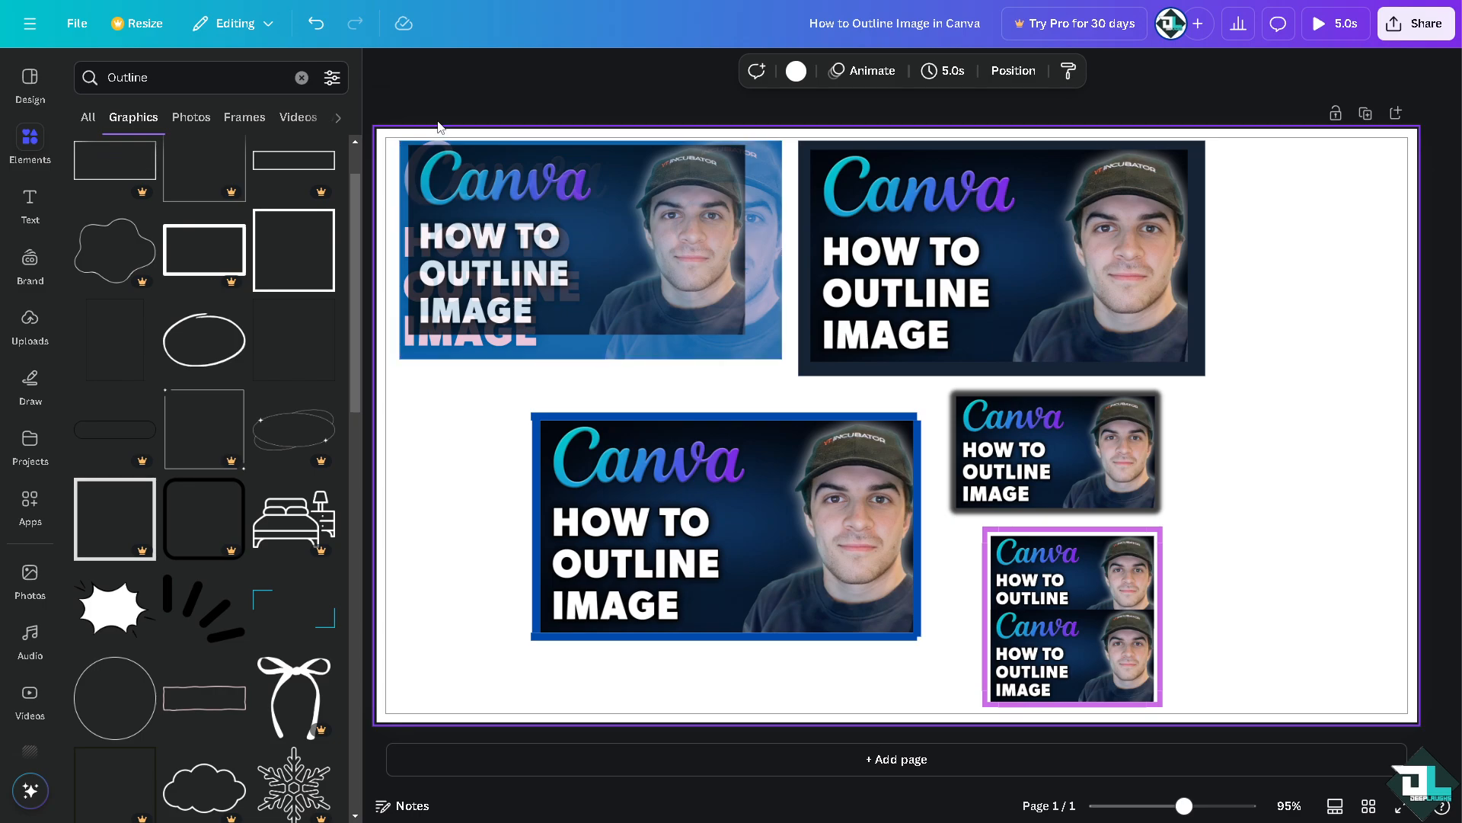
{"action": "left_click", "coordinate": [383, 70]}
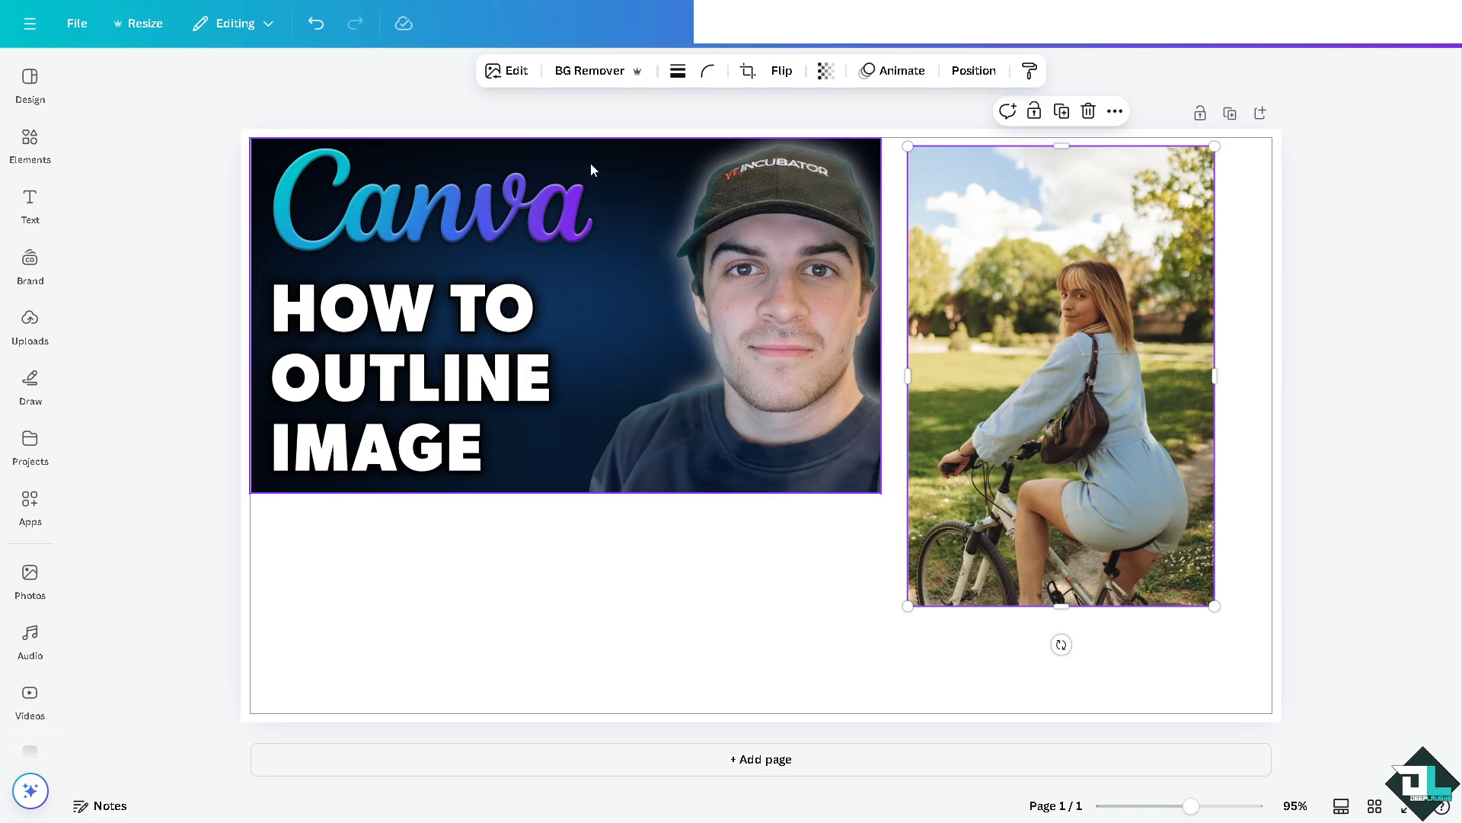
Remove the background from the photo of the woman on the bicycle and apply a Glow shadow to the cutout
{"action": "left_click", "coordinate": [608, 79]}
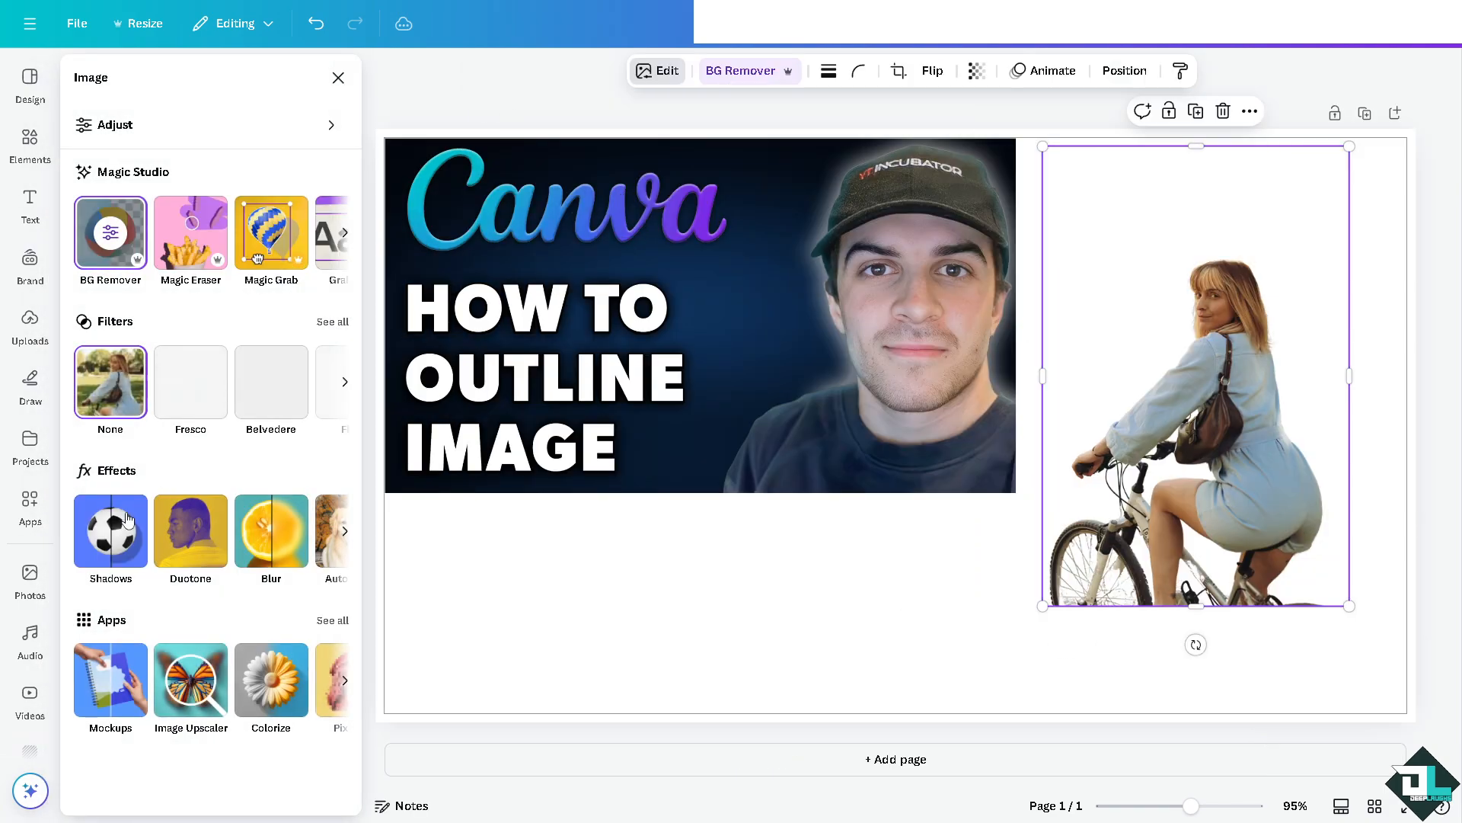
{"action": "left_click", "coordinate": [115, 538]}
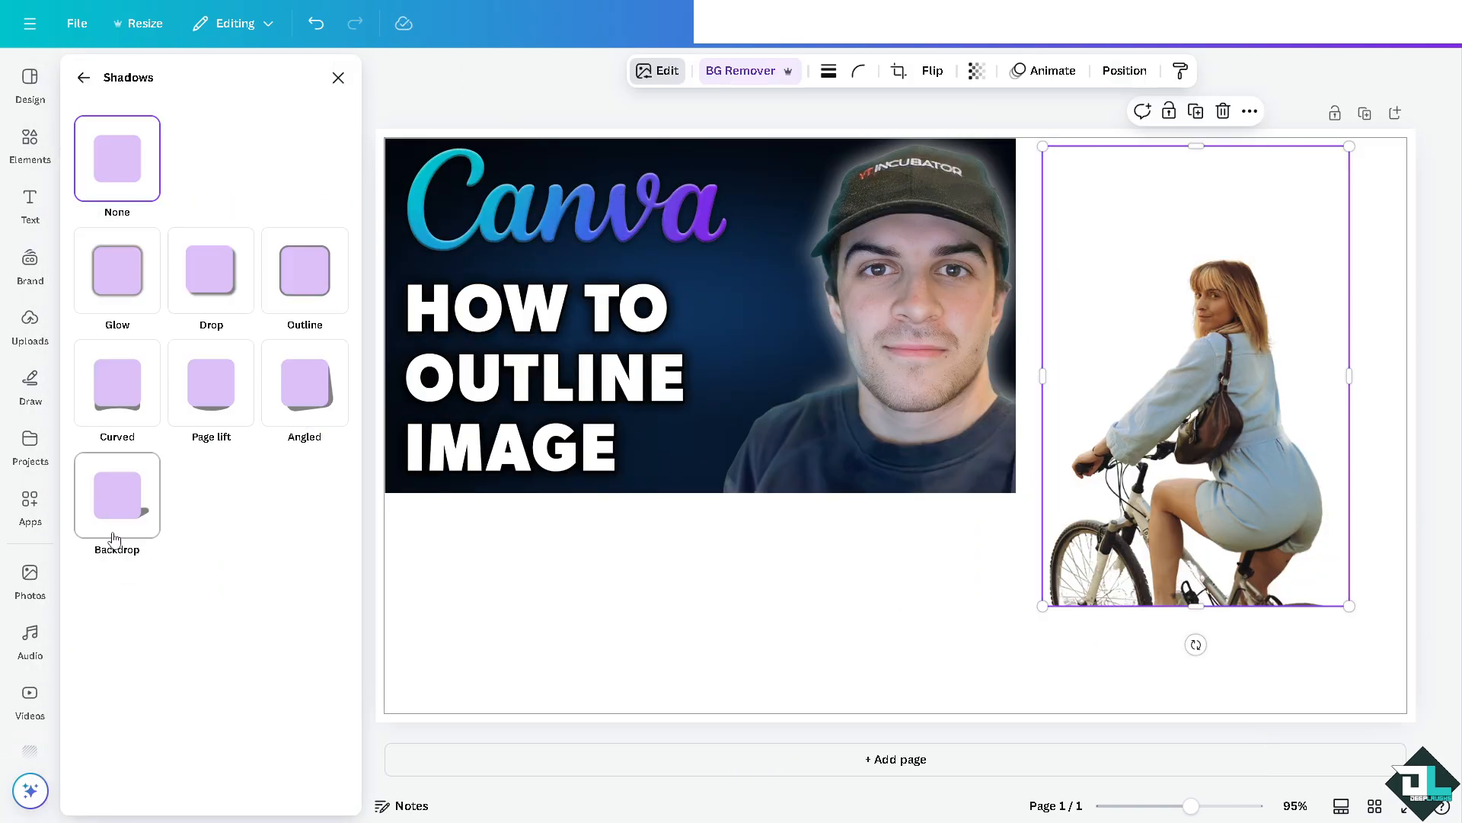
{"action": "left_click", "coordinate": [125, 291]}
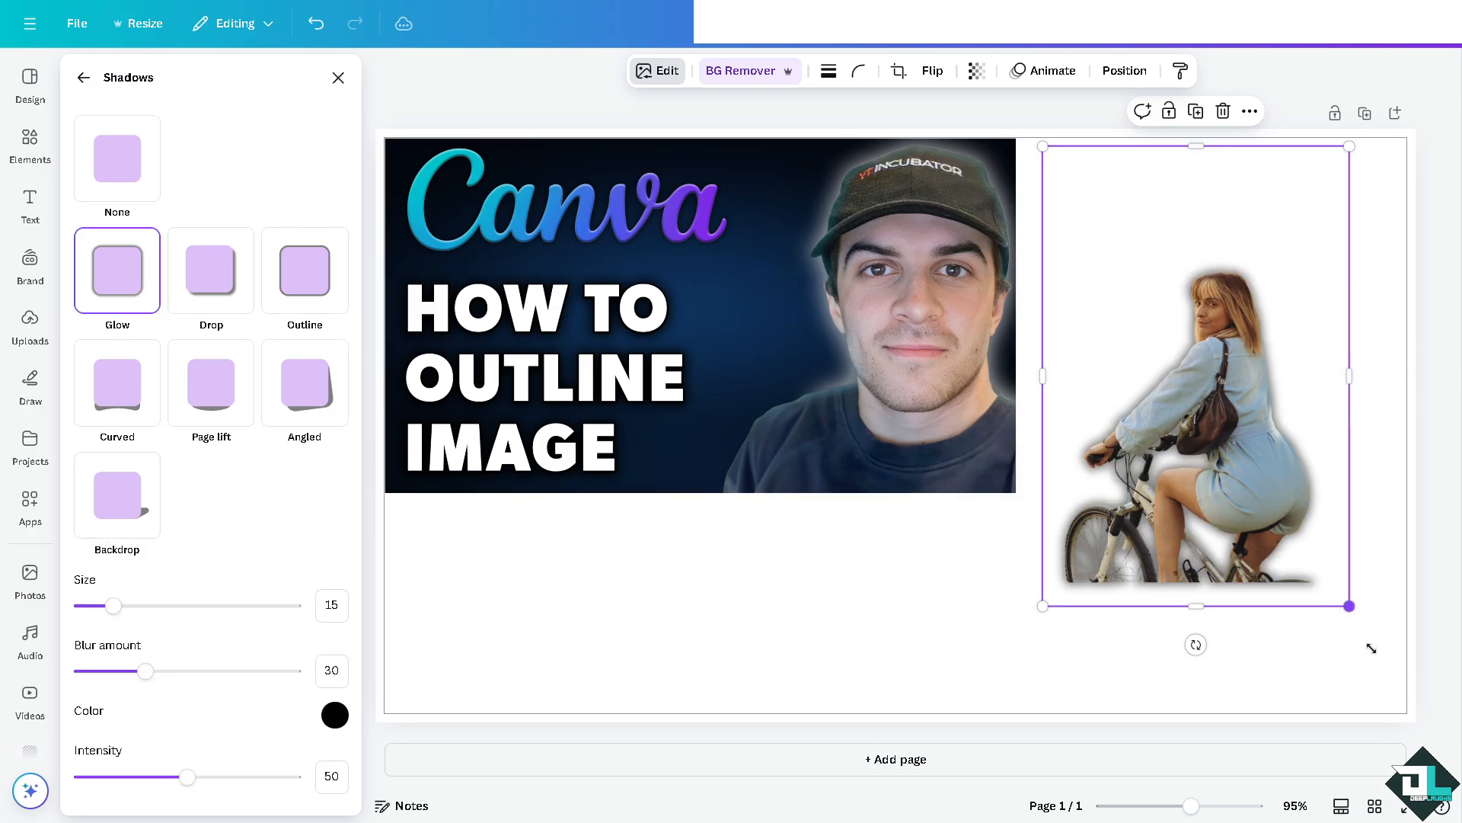
Enlarge the bicycle cutout and reposition it so the rider fills the page's empty right side
{"action": "left_click_drag", "start_coordinate": [1349, 605], "coordinate": [1403, 684]}
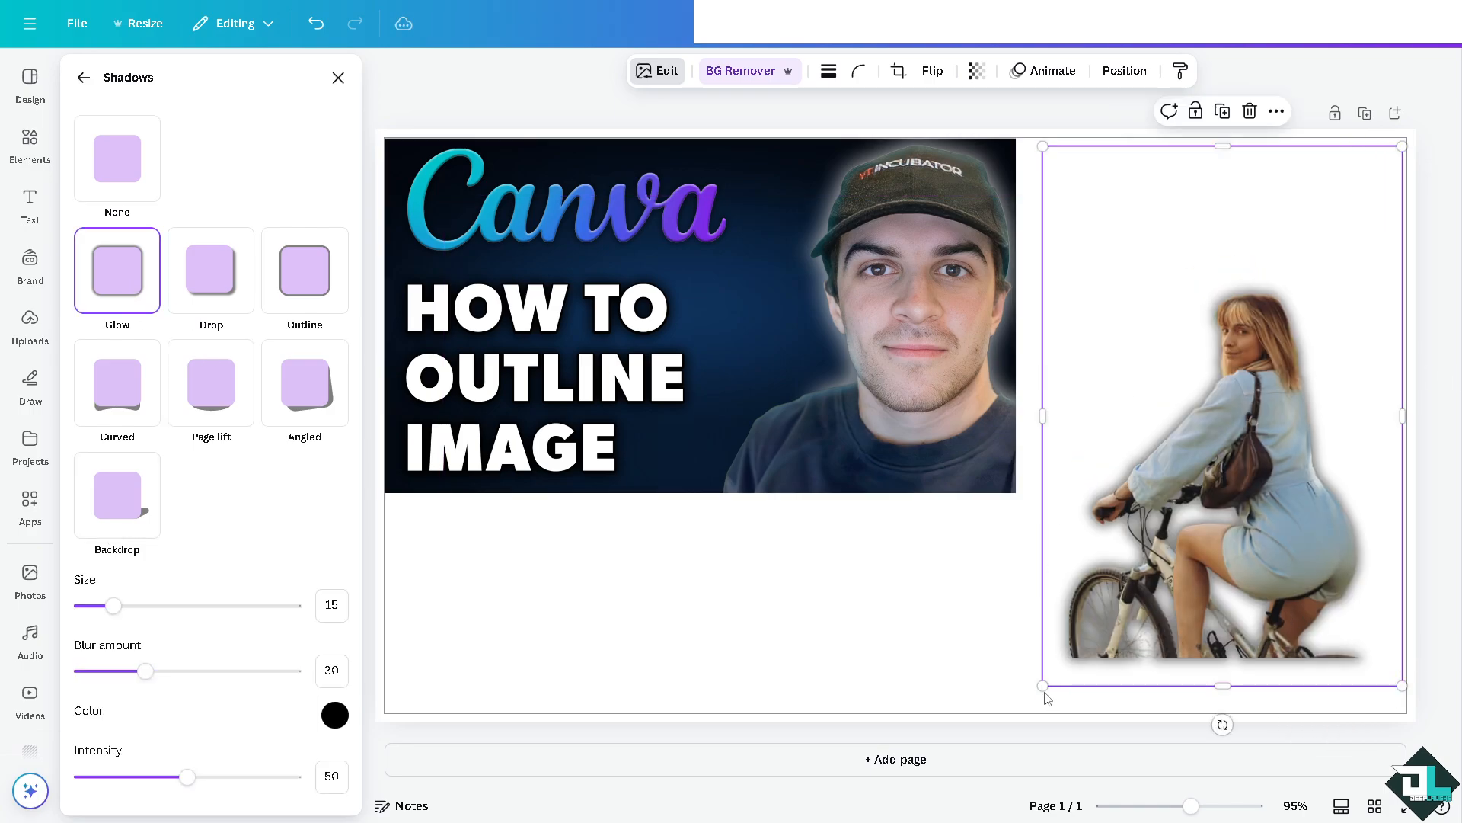
{"action": "left_click_drag", "start_coordinate": [1045, 692], "coordinate": [983, 728]}
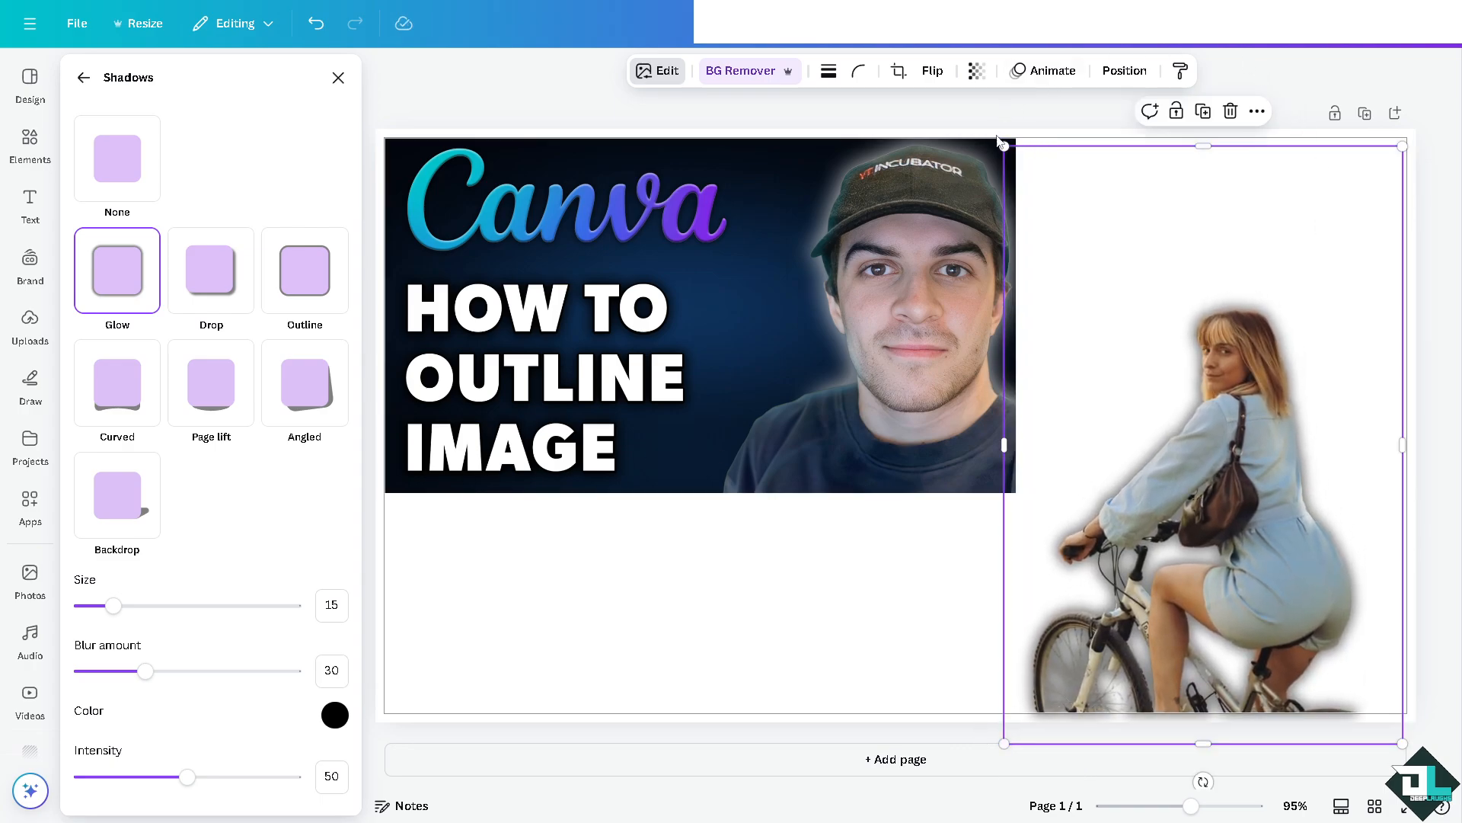
{"action": "left_click_drag", "start_coordinate": [998, 141], "coordinate": [914, 48]}
{"action": "left_click_drag", "start_coordinate": [1117, 294], "coordinate": [1177, 300]}
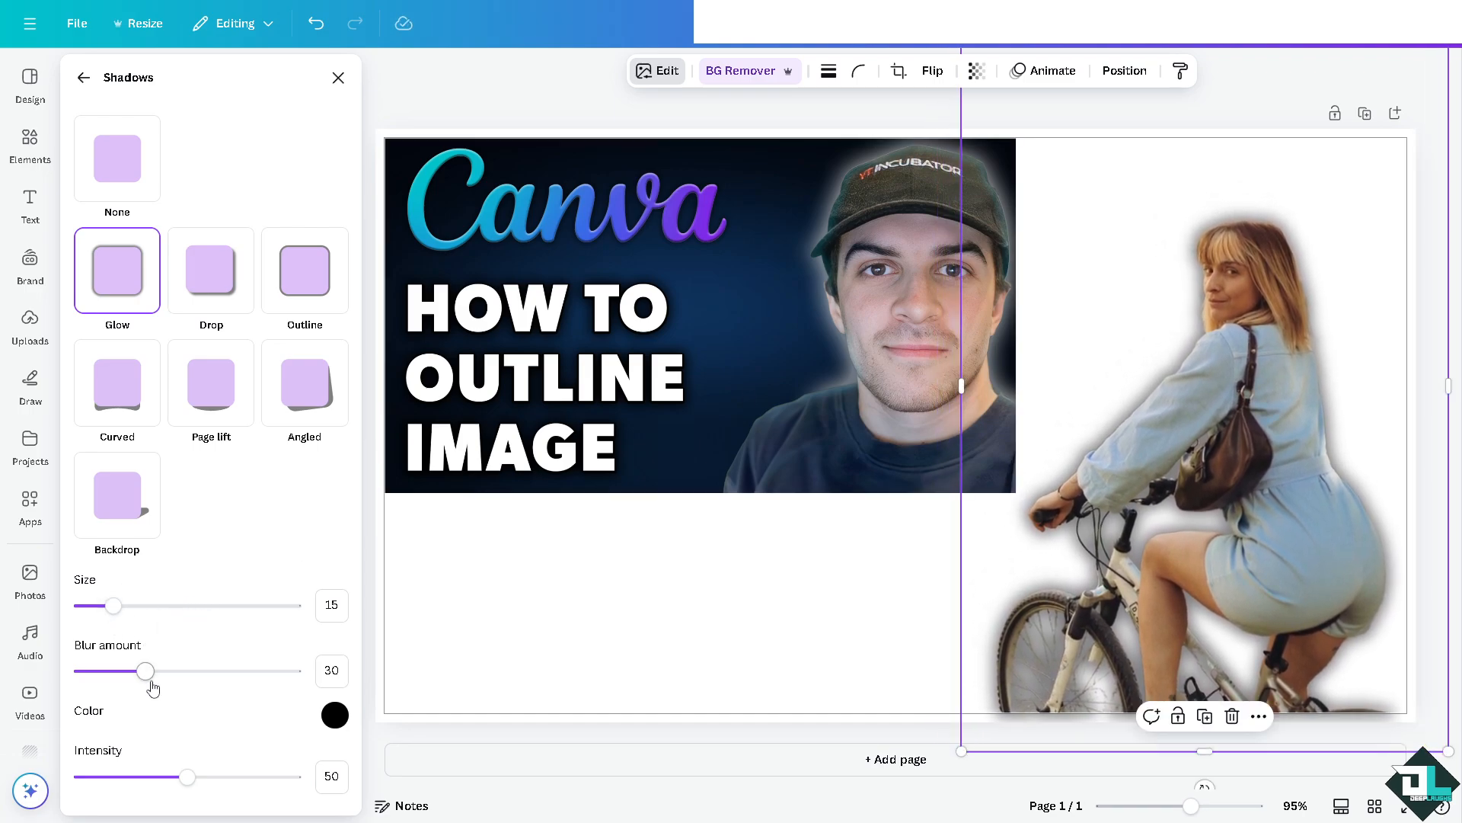
Set the bicycle cutout's glow to size 54, blur amount 44 and intensity 72
{"action": "mouse_move", "coordinate": [149, 675]}
{"action": "left_mouse_down"}
{"action": "mouse_move", "coordinate": [199, 675]}
{"action": "mouse_move", "coordinate": [176, 674]}
{"action": "left_mouse_up"}
{"action": "left_click_drag", "start_coordinate": [116, 605], "coordinate": [178, 606]}
{"action": "left_click_drag", "start_coordinate": [187, 777], "coordinate": [235, 777]}
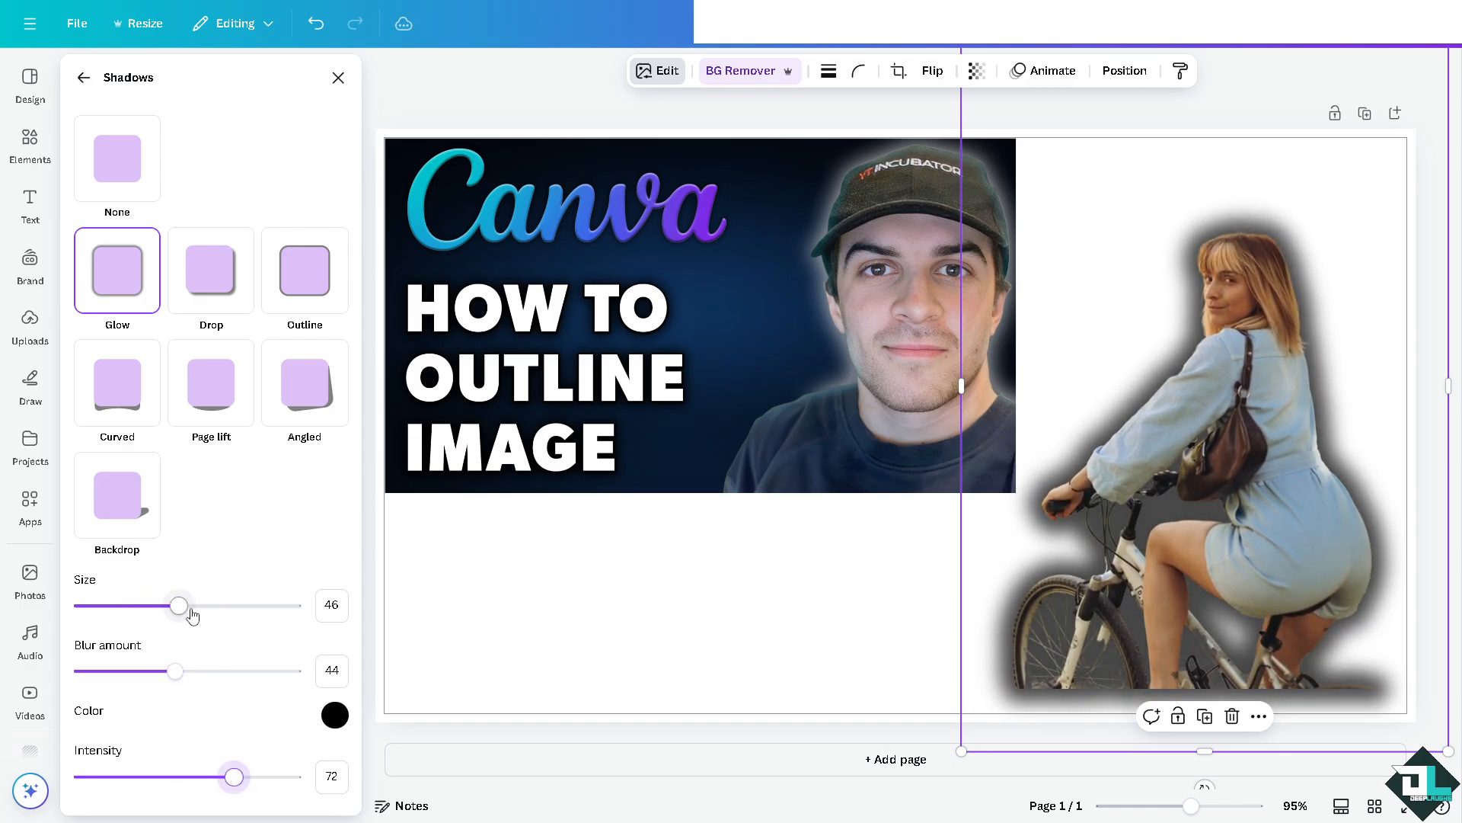
{"action": "left_click_drag", "start_coordinate": [181, 606], "coordinate": [197, 606]}
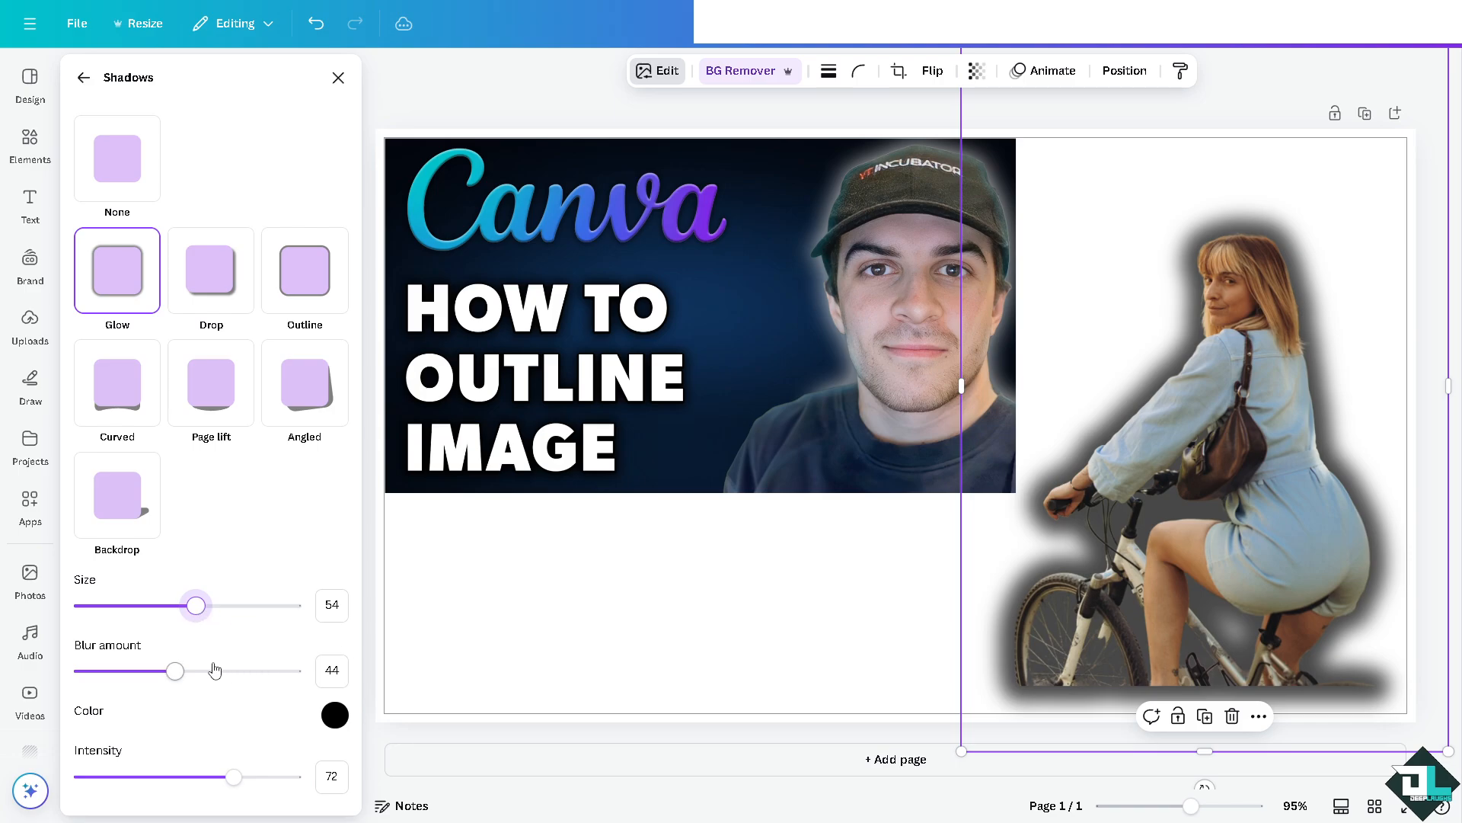
Change the bicycle cutout's glow color to a muted green
{"action": "left_click", "coordinate": [336, 716]}
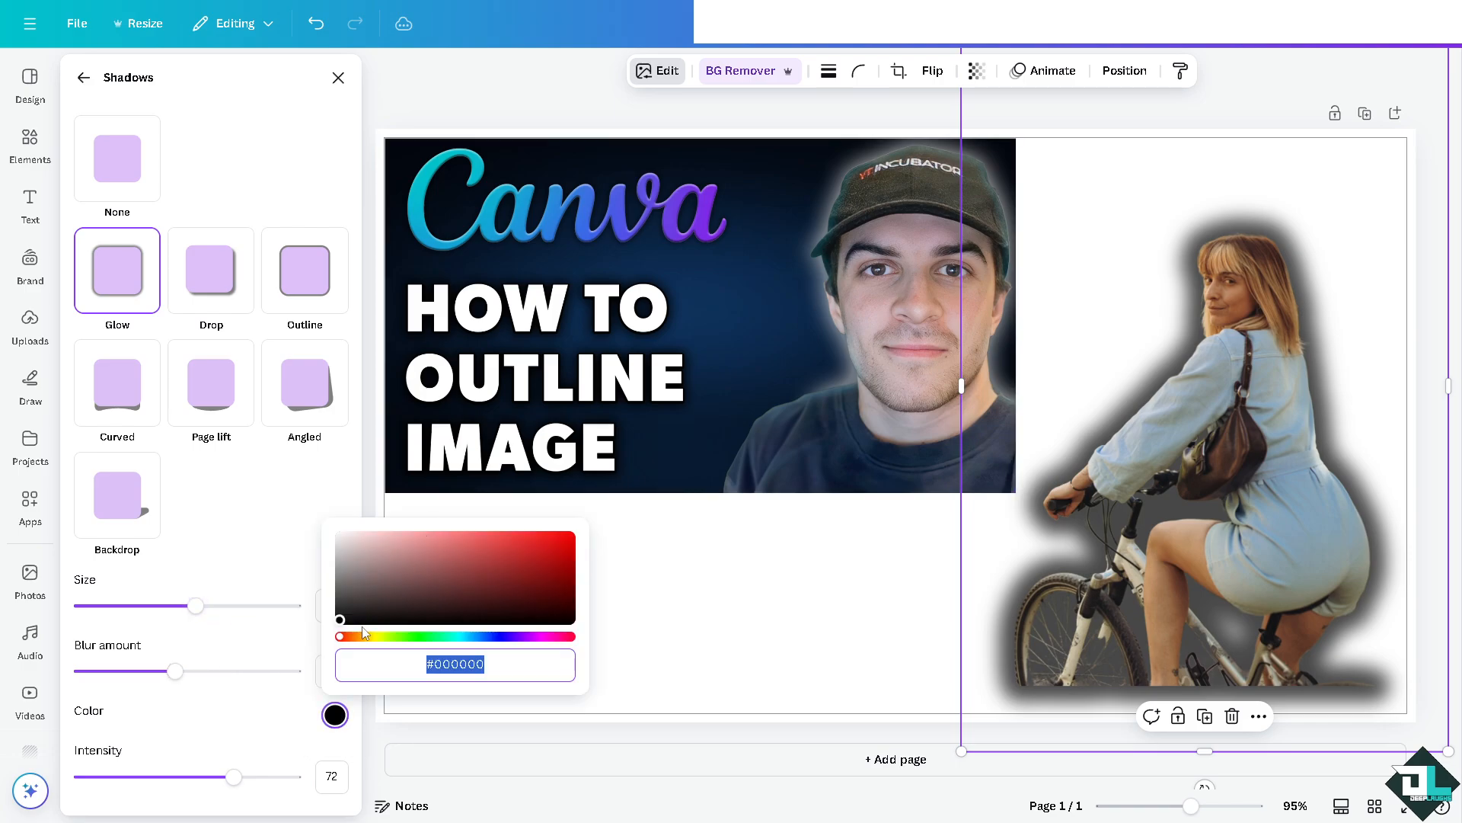
{"action": "left_click_drag", "start_coordinate": [364, 635], "coordinate": [421, 639]}
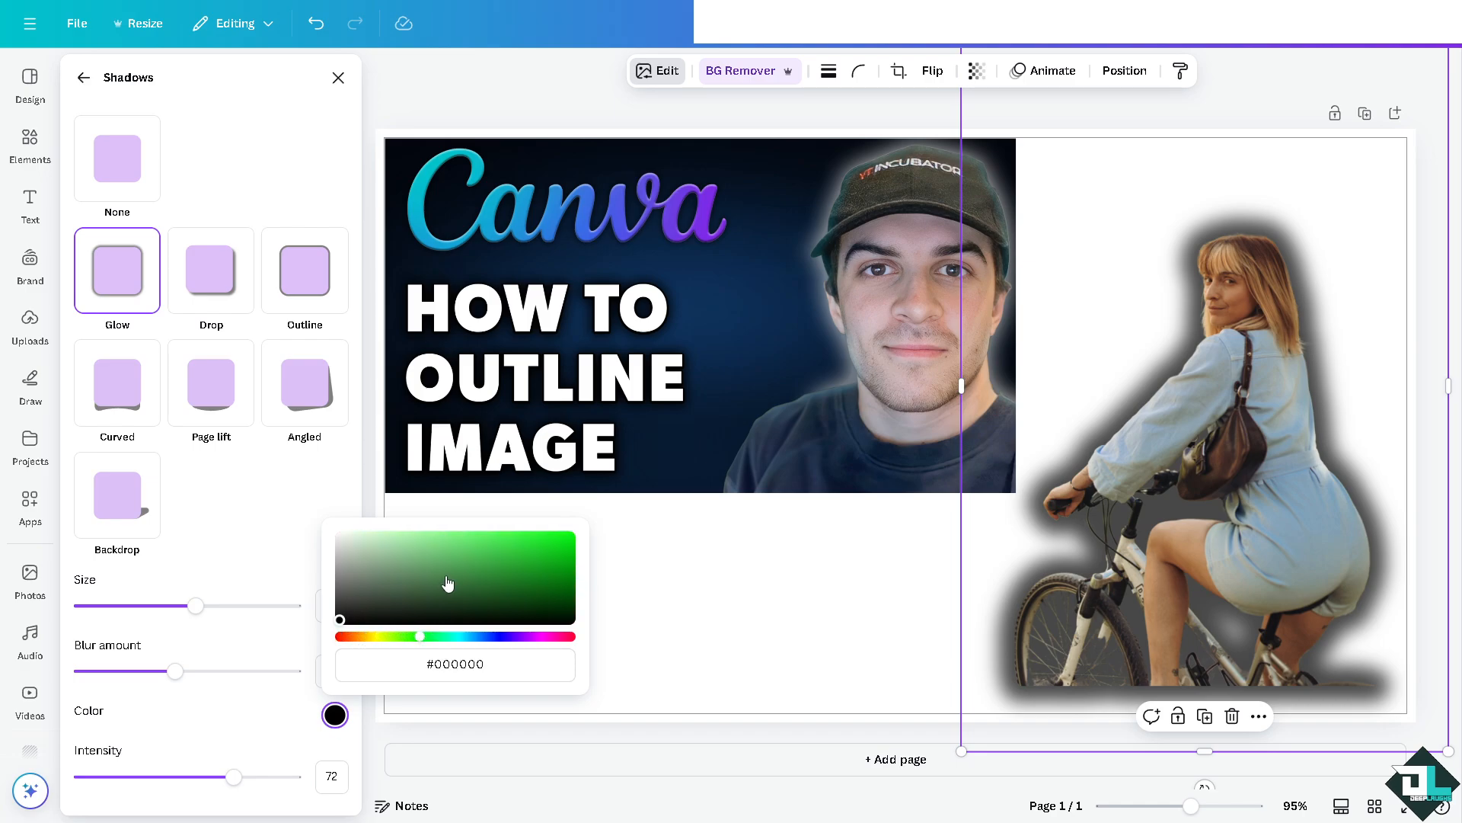
{"action": "left_click_drag", "start_coordinate": [448, 584], "coordinate": [487, 573]}
{"action": "mouse_move", "coordinate": [423, 638]}
{"action": "left_mouse_down"}
{"action": "mouse_move", "coordinate": [603, 647]}
{"action": "mouse_move", "coordinate": [405, 642]}
{"action": "left_mouse_up"}
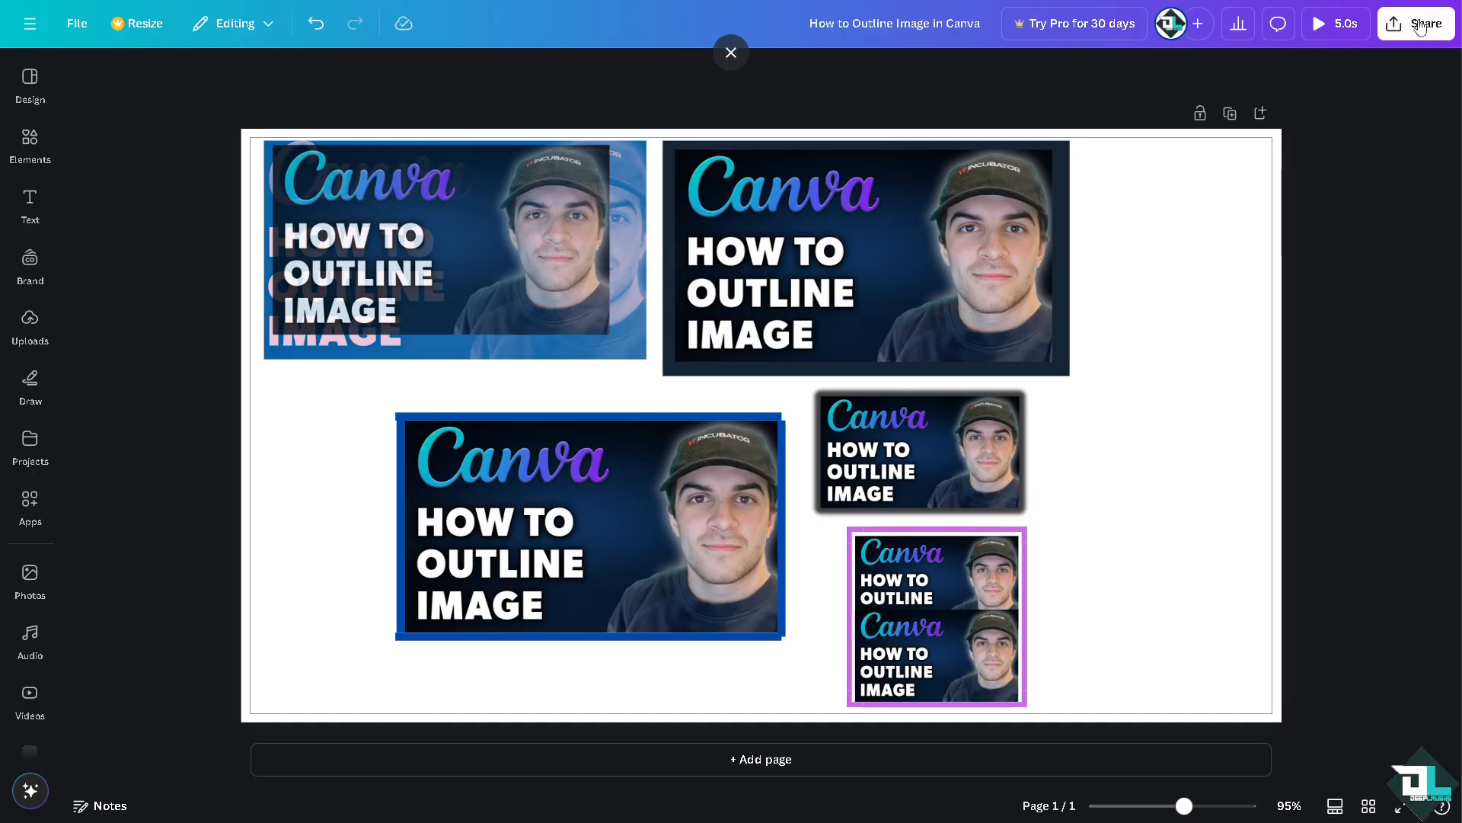
Review the file types offered for downloading the design, then return to the sharing options
{"action": "left_click", "coordinate": [1416, 23]}
{"action": "left_click", "coordinate": [1160, 364]}
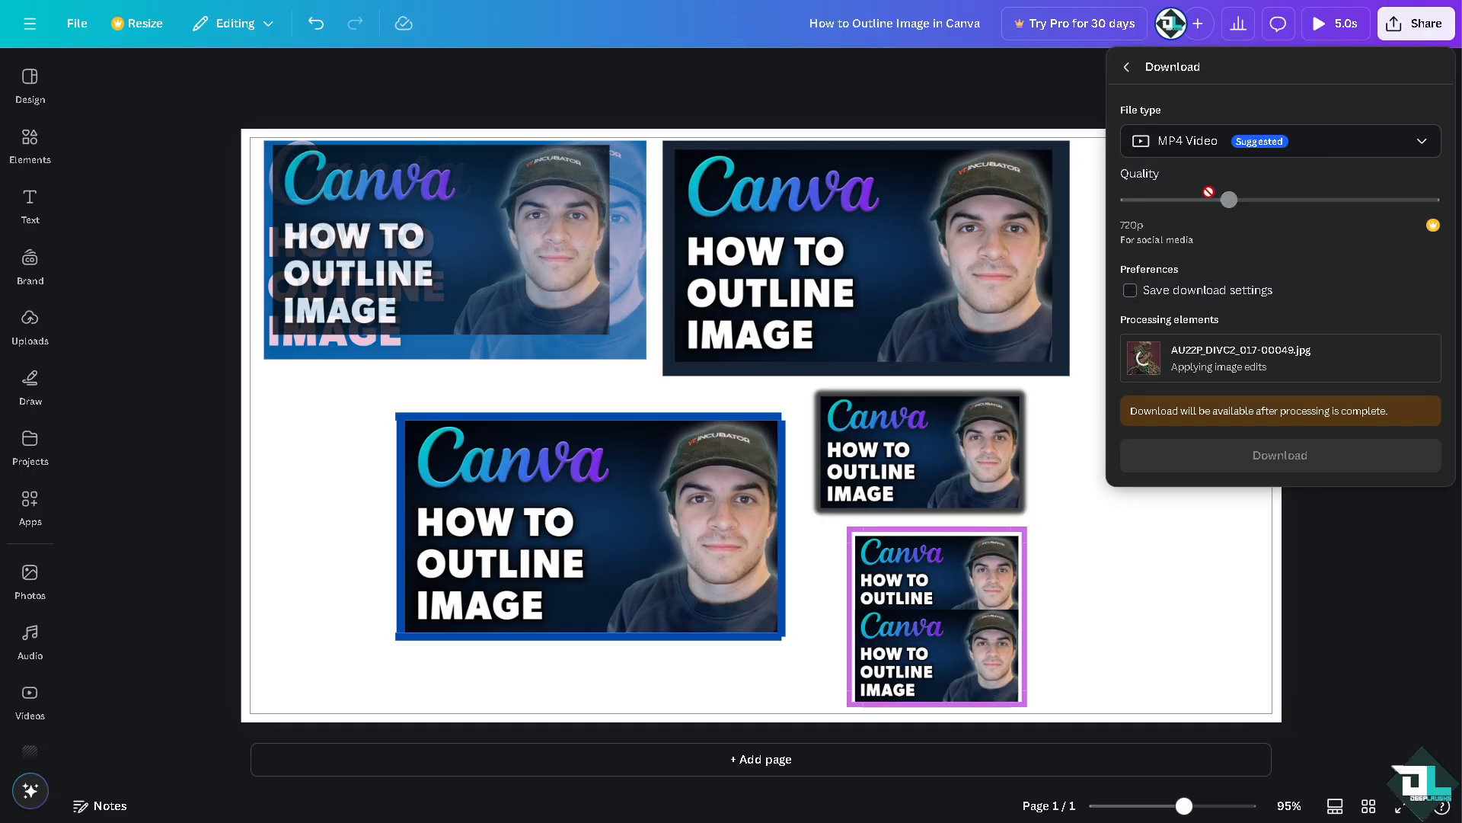
{"action": "left_click", "coordinate": [1207, 148]}
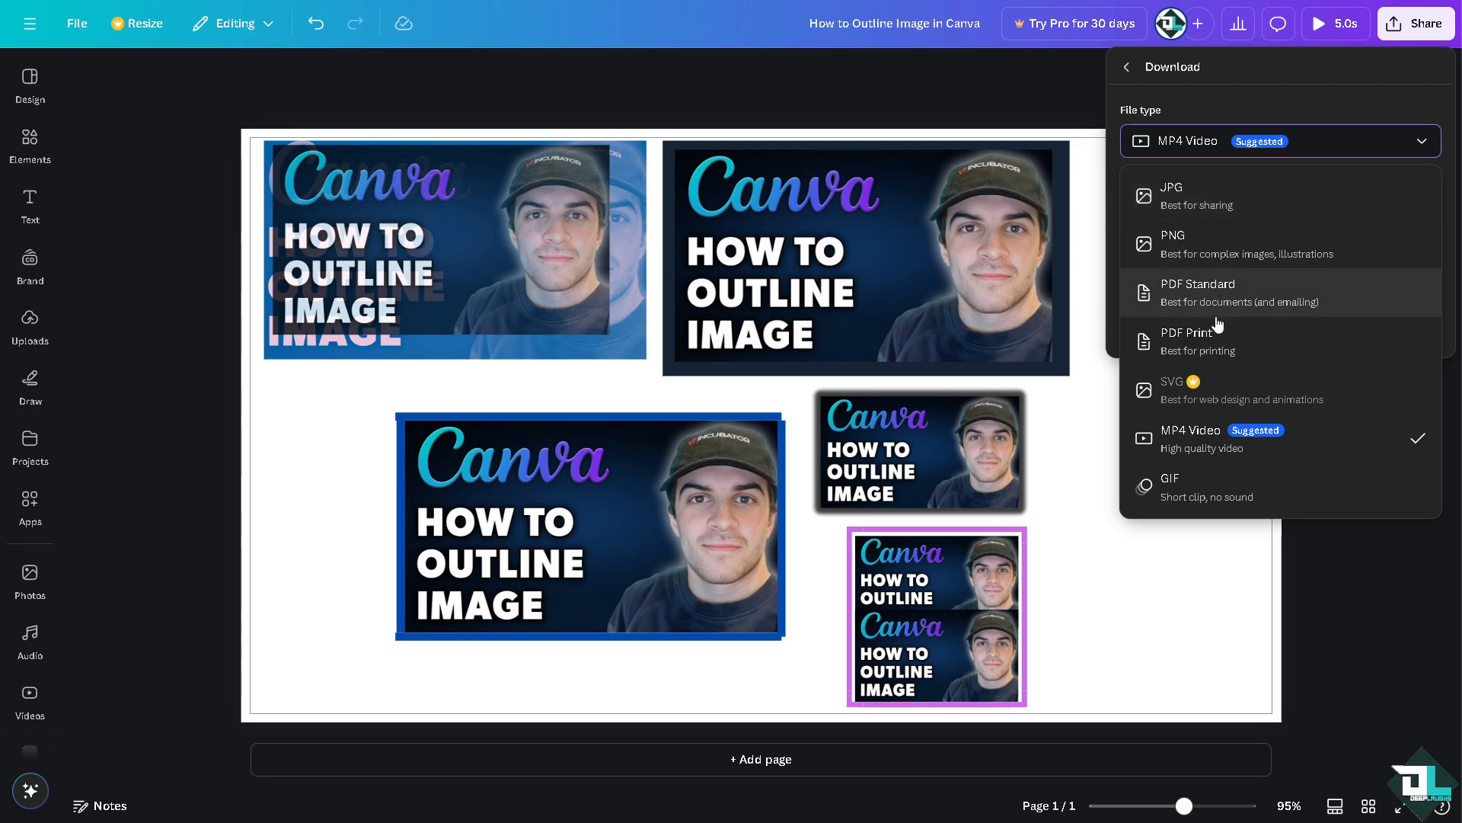
{"action": "left_click", "coordinate": [1126, 67]}
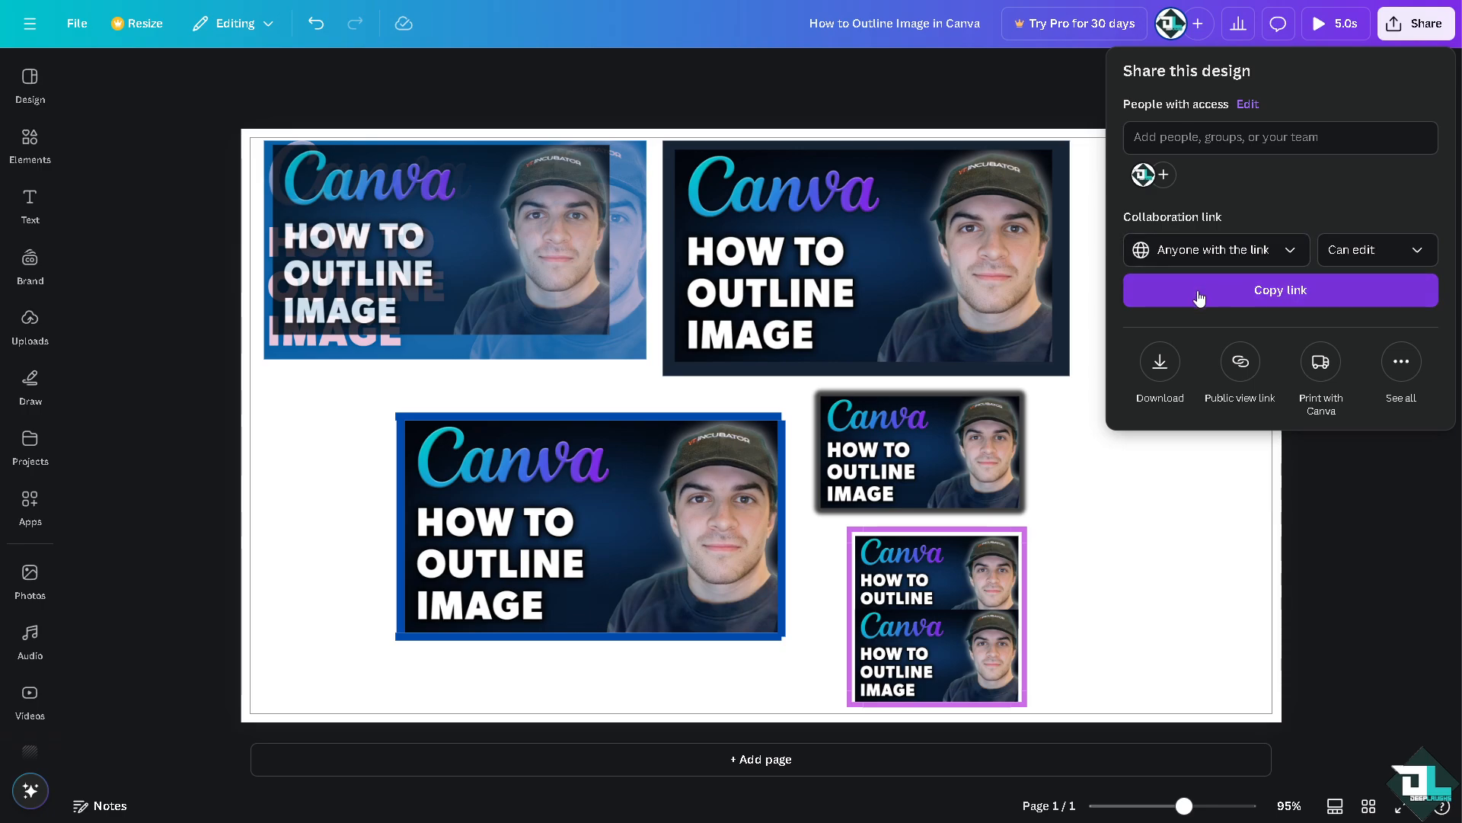
Restrict the design's collaboration link to "Only you can access"
{"action": "left_click", "coordinate": [1287, 255]}
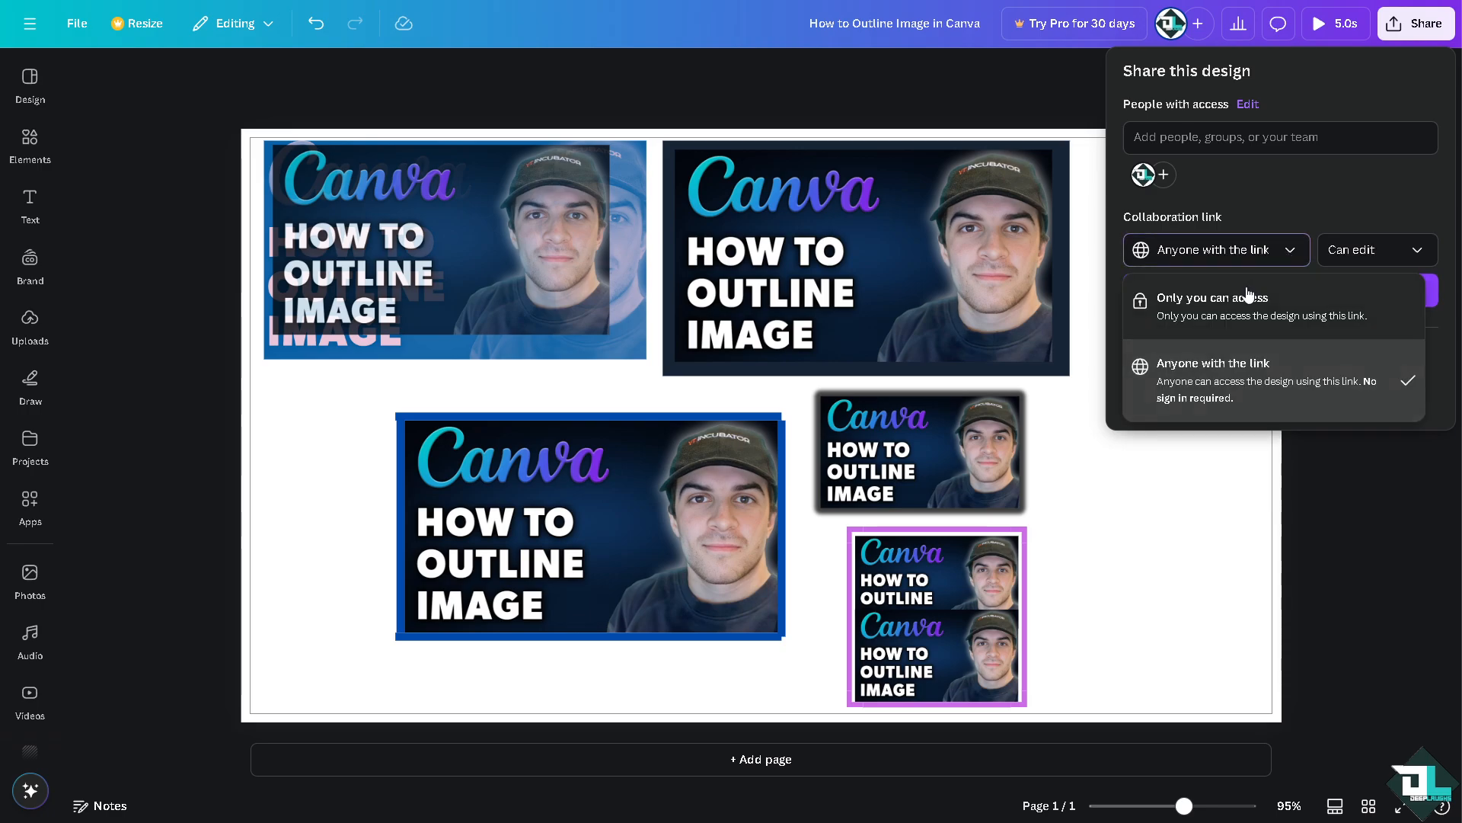
{"action": "left_click", "coordinate": [1247, 298]}
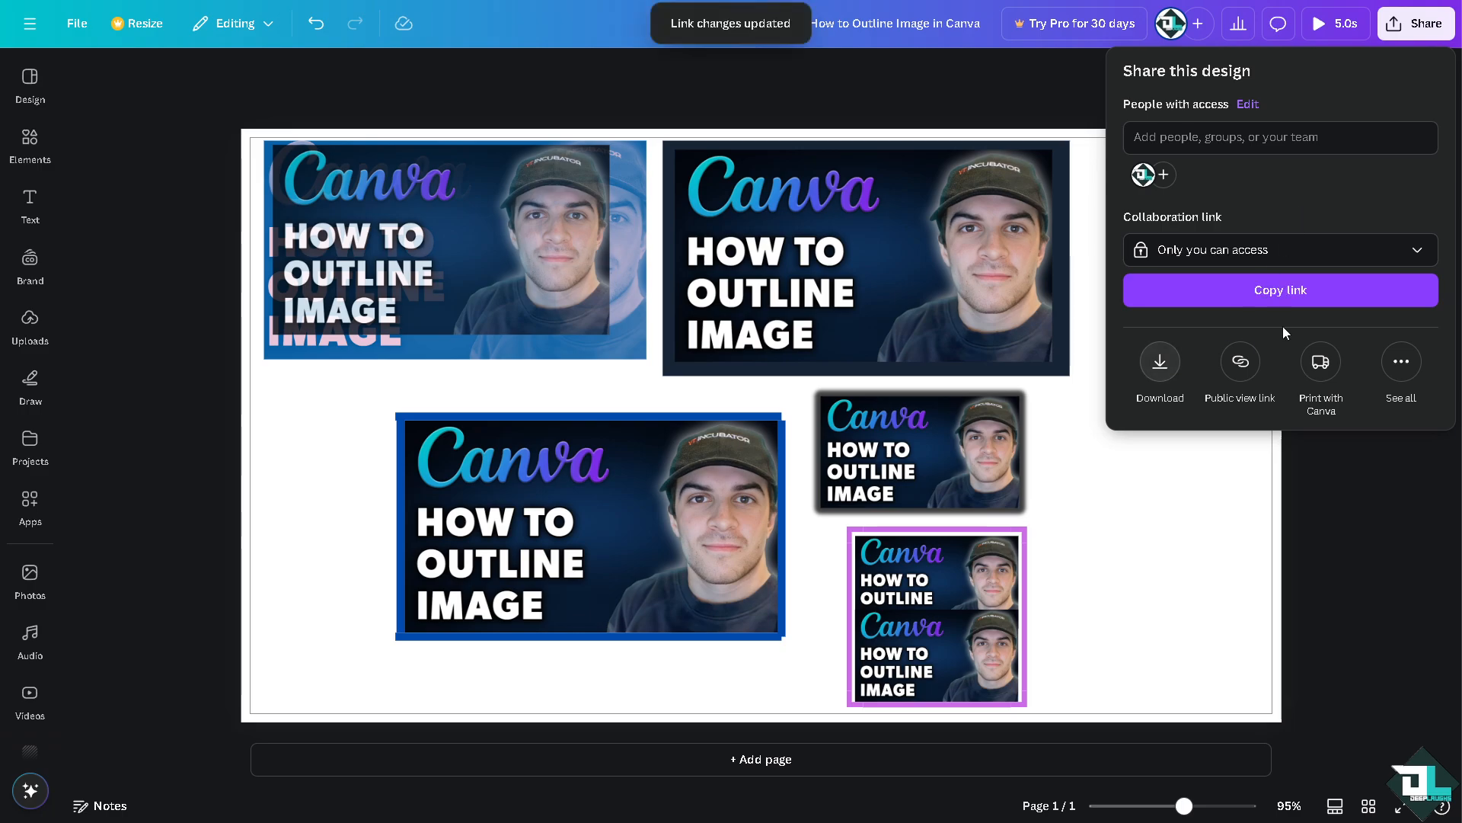
Look through all the ways to publish the design, including the save, social, messaging and design options, and close the list
{"action": "left_click", "coordinate": [1400, 362]}
{"action": "scroll", "coordinate": [1271, 466], "scroll_direction": "down", "scroll_amount": 3}
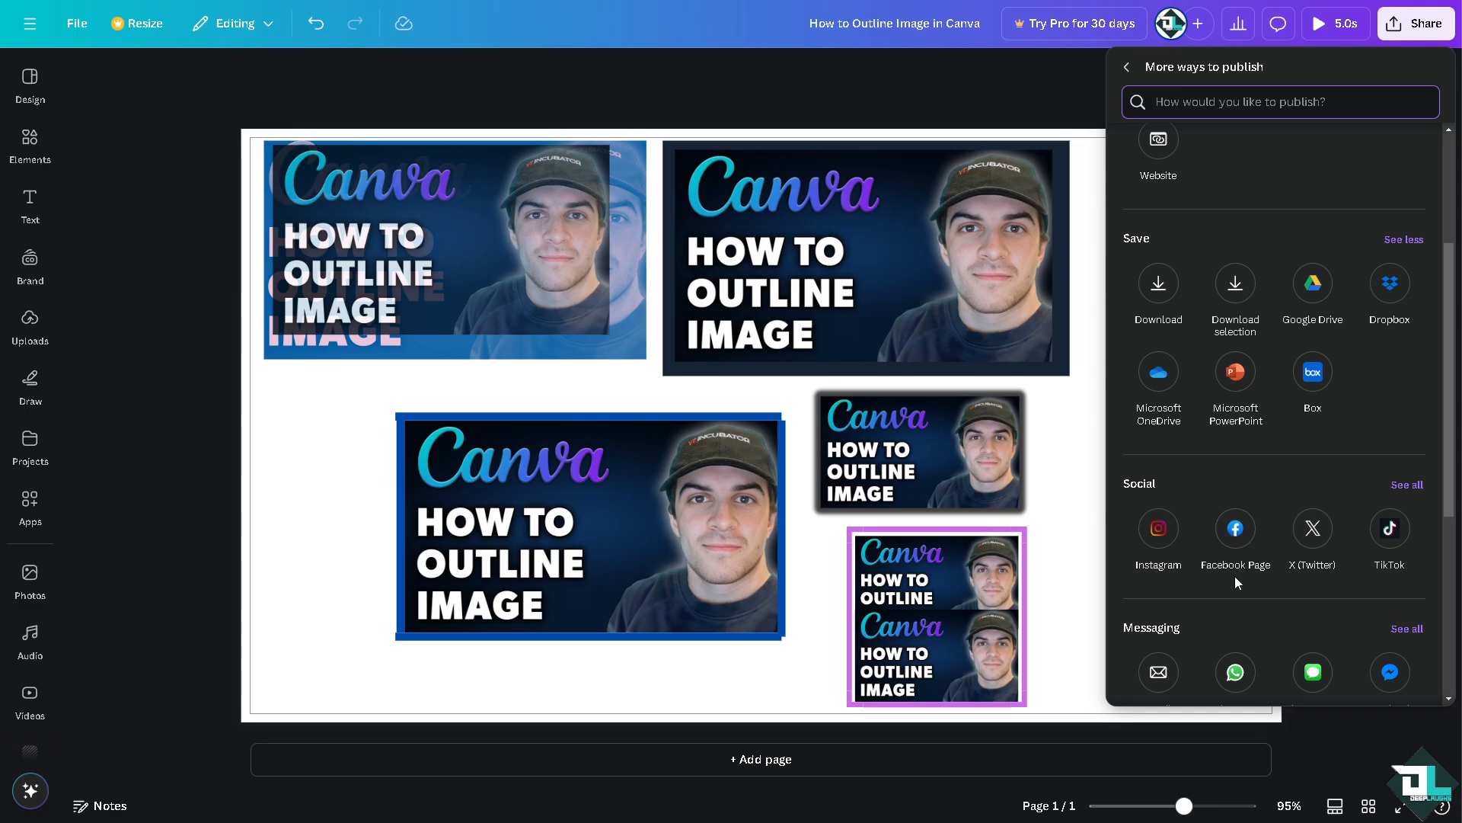
{"action": "scroll", "coordinate": [1204, 587], "scroll_direction": "down", "scroll_amount": 1}
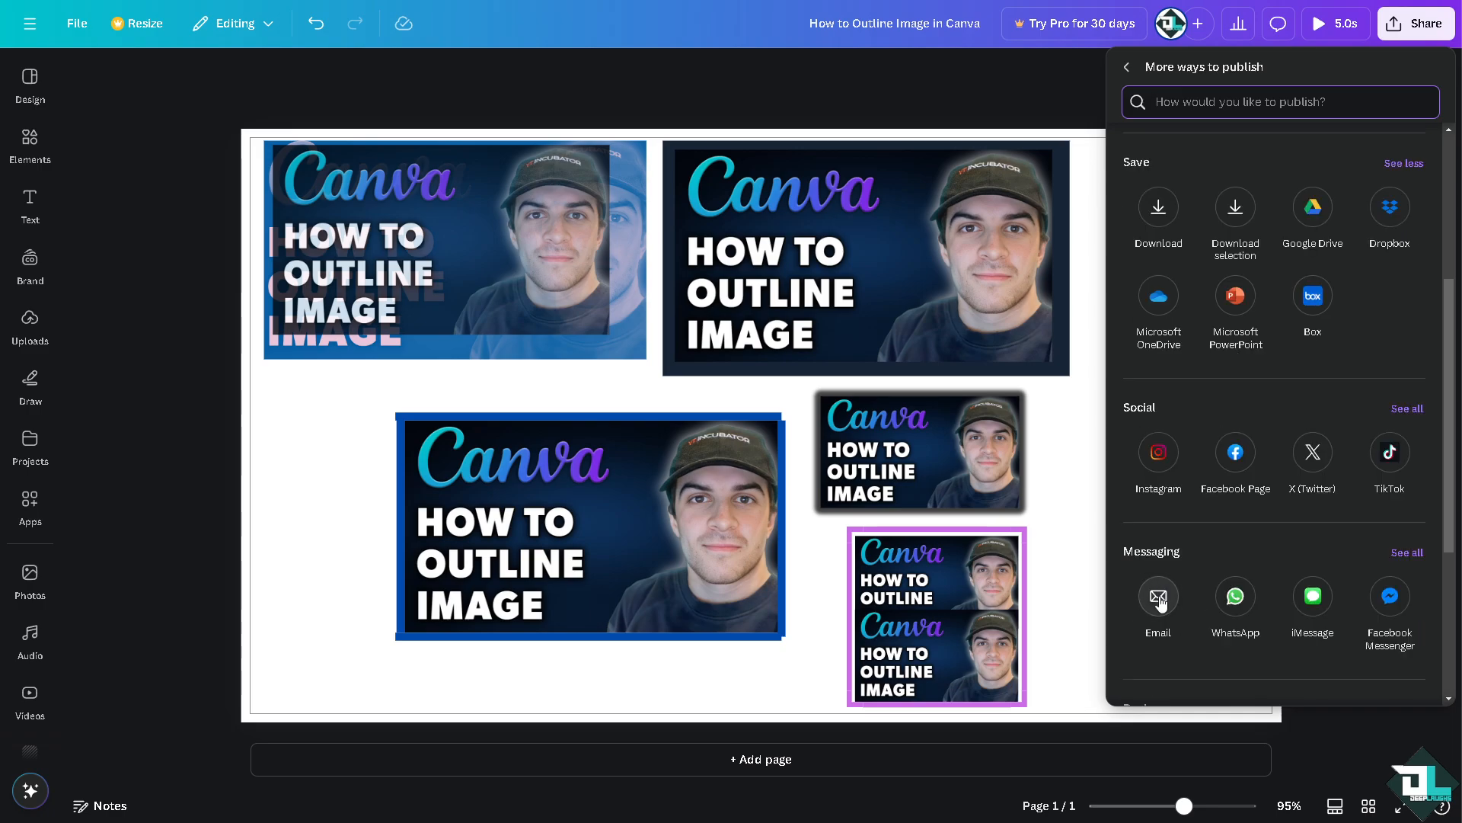
{"action": "scroll", "coordinate": [1319, 602], "scroll_direction": "down", "scroll_amount": 2}
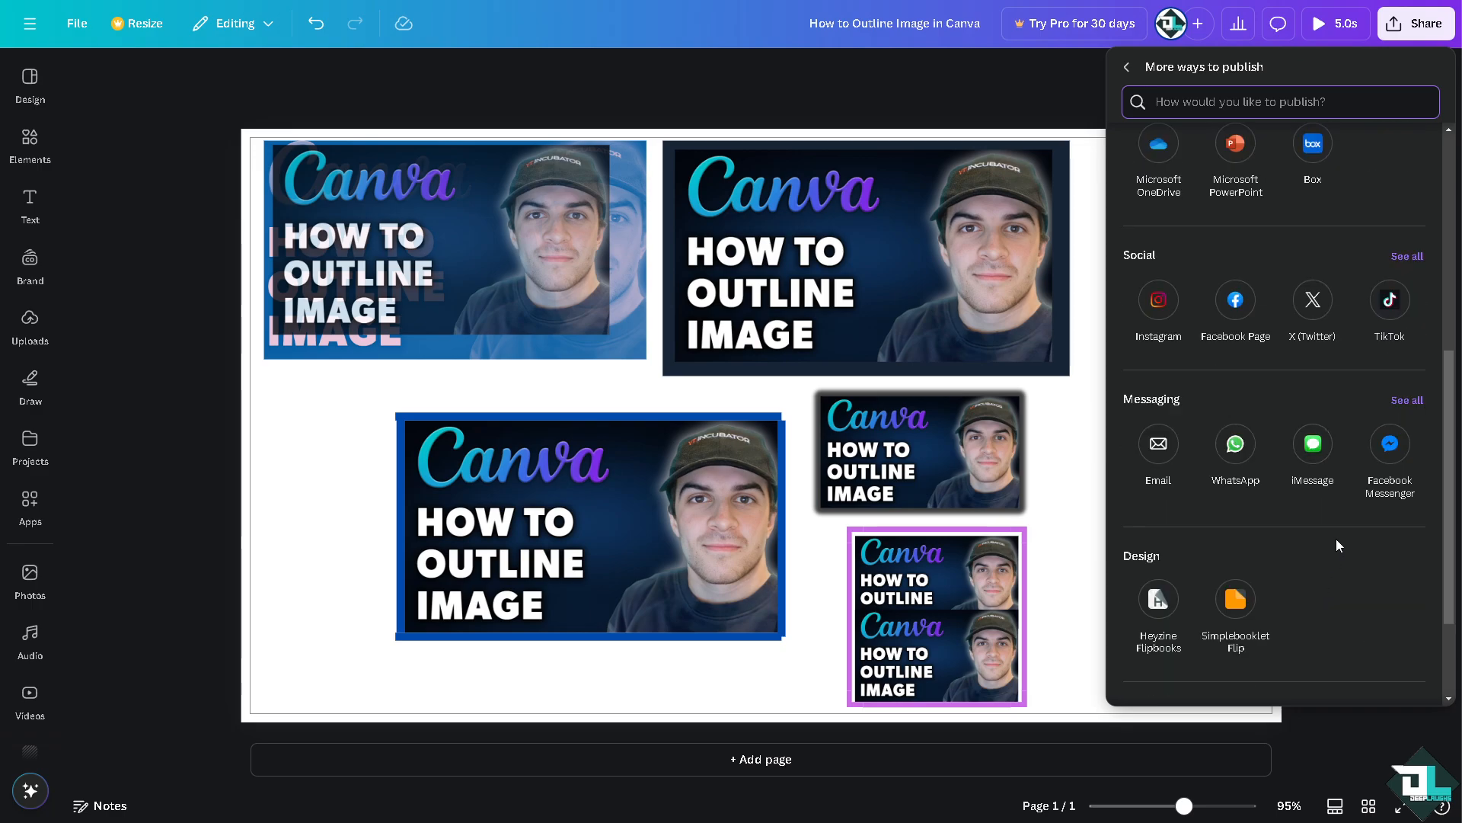
{"action": "scroll", "coordinate": [1336, 537], "scroll_direction": "up", "scroll_amount": 4}
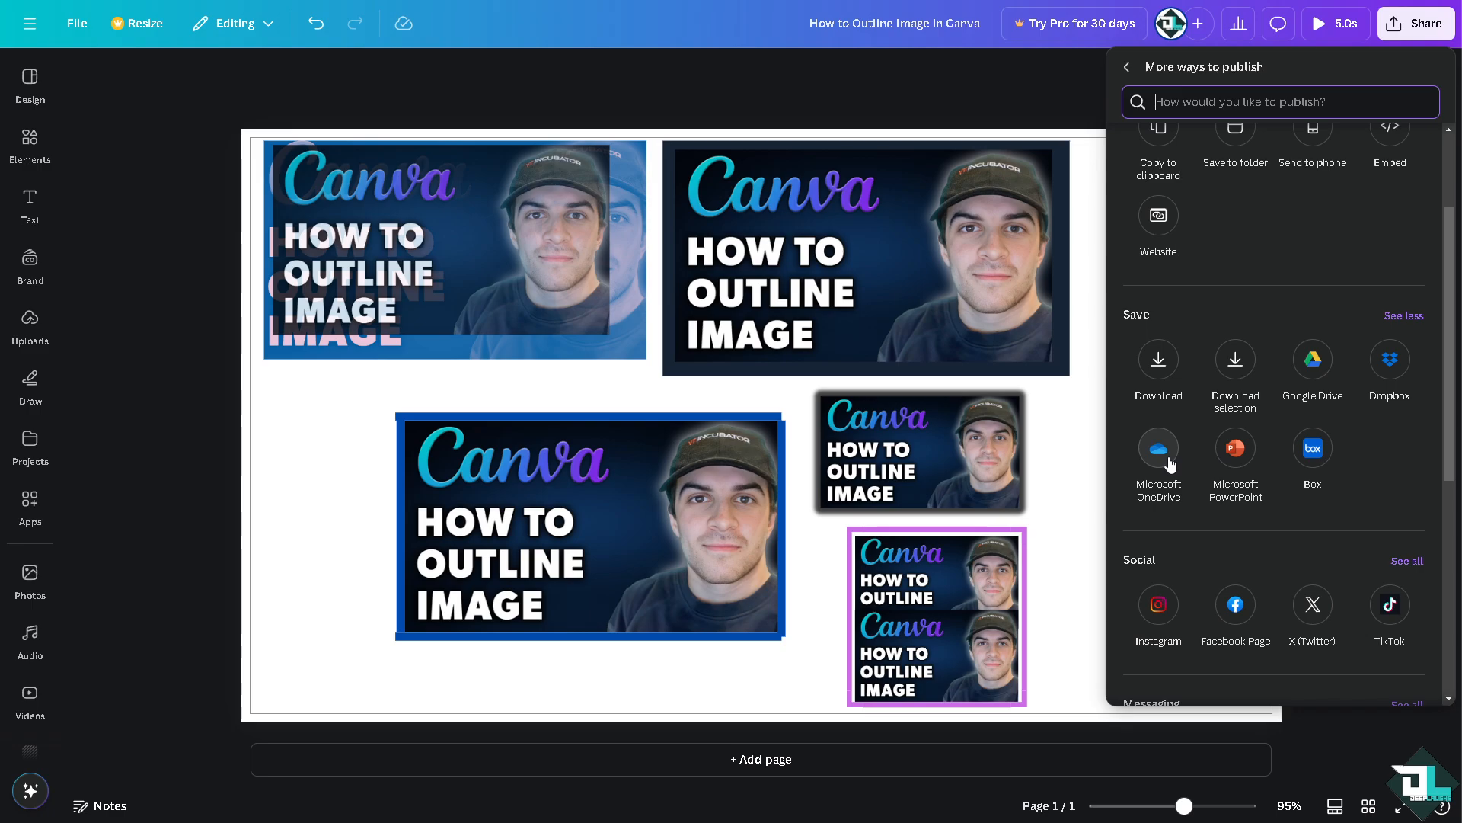
{"action": "left_click", "coordinate": [682, 94]}
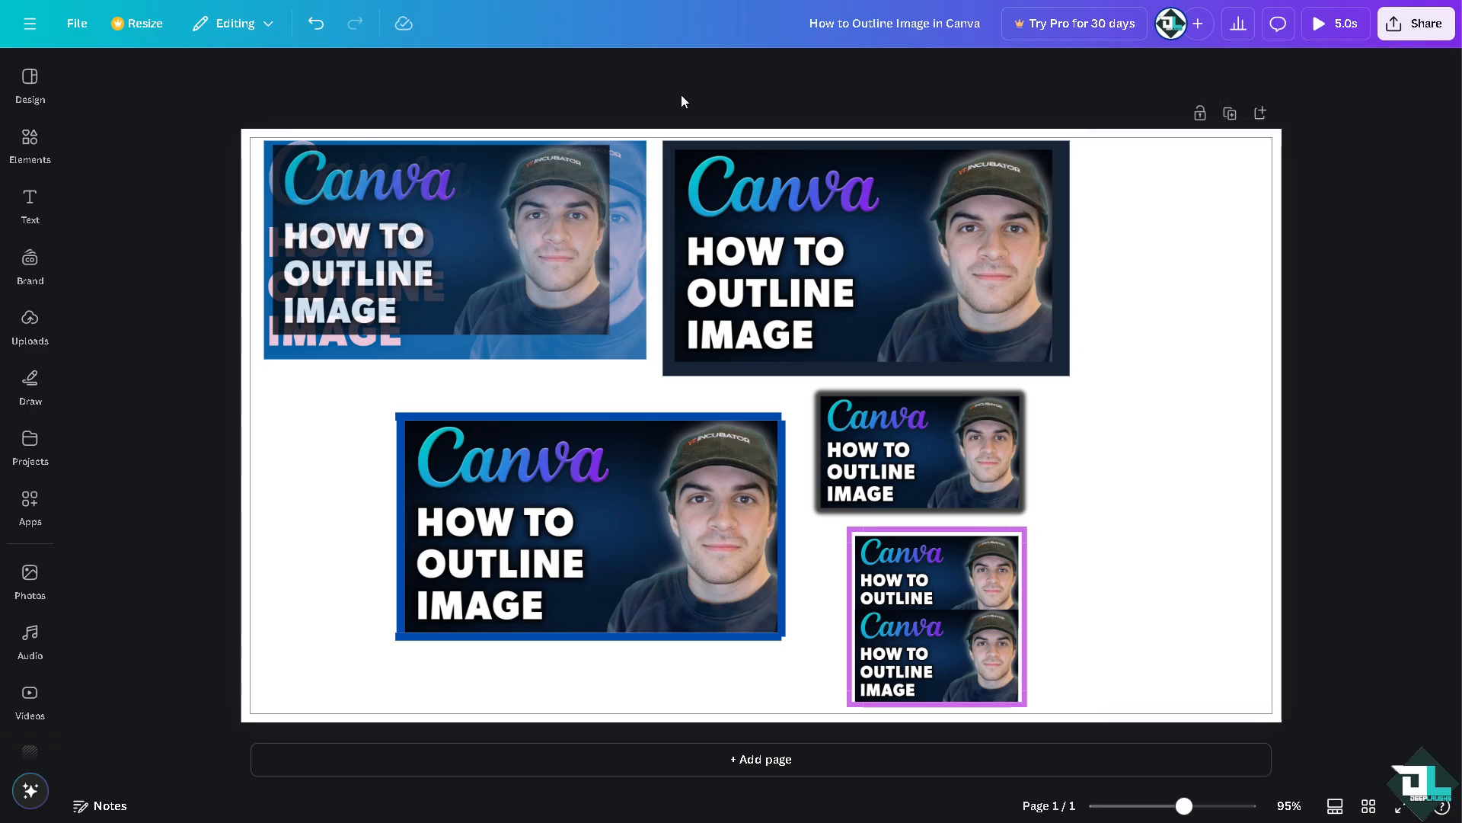